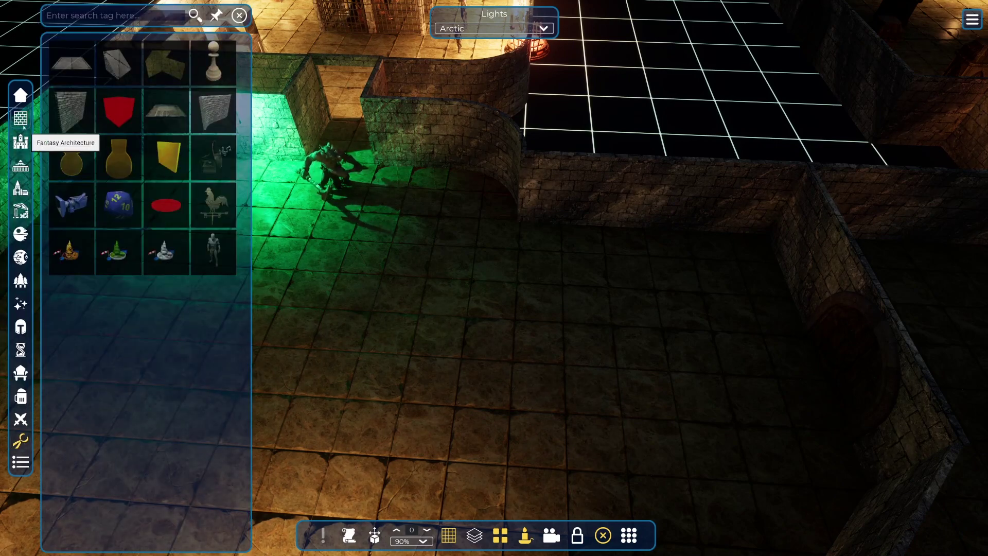
Find the lit wall torch in the asset library with the Torch tag and place copies on the dark room's stone walls.
{"action": "left_click", "coordinate": [21, 121]}
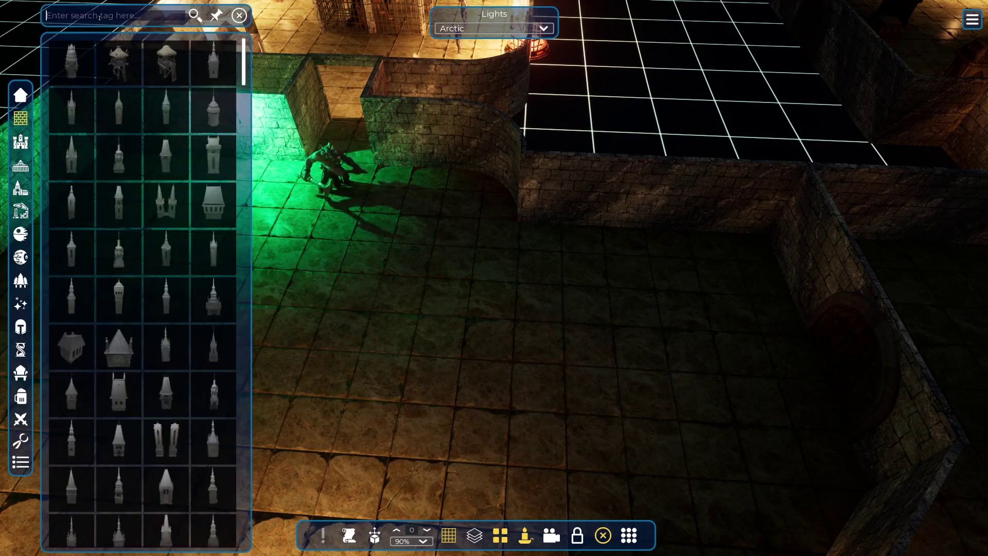
{"action": "left_click", "coordinate": [99, 17]}
{"action": "type", "text": "torch"}
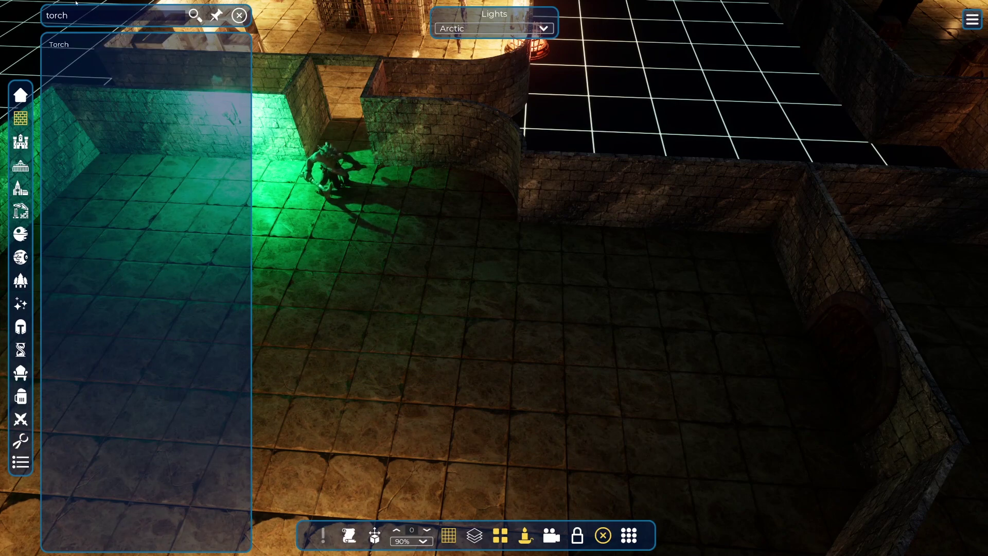
{"action": "left_click", "coordinate": [59, 45]}
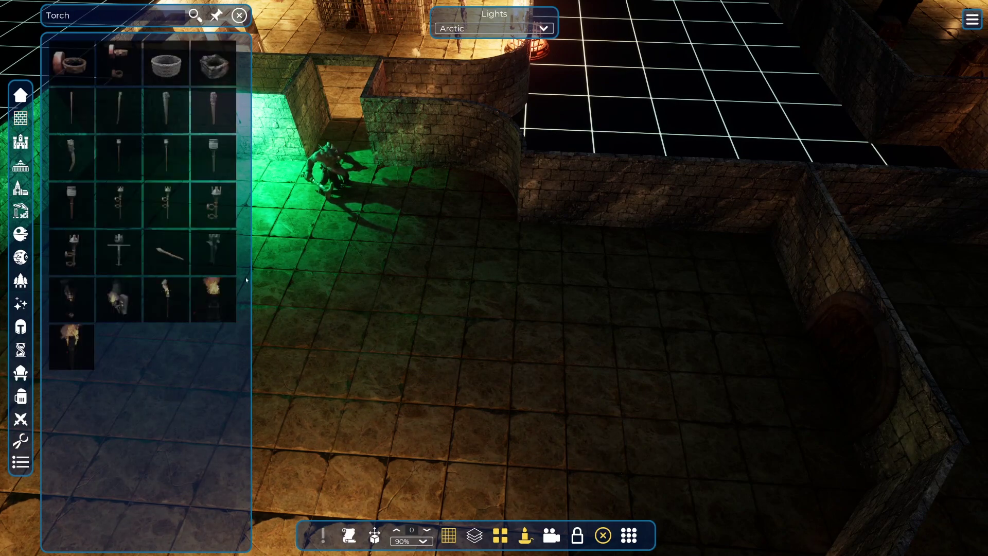
{"action": "left_click", "coordinate": [119, 300]}
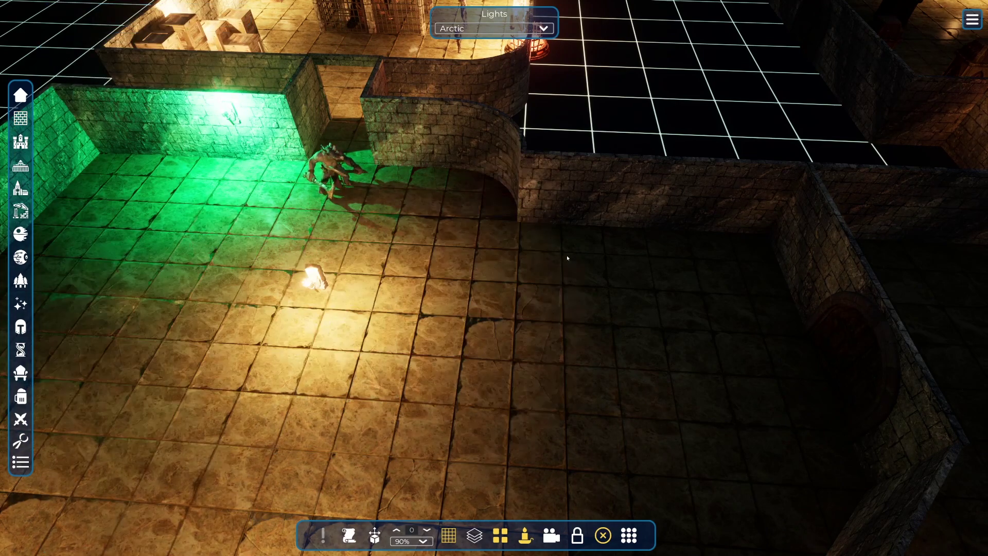
{"action": "left_click", "coordinate": [682, 203]}
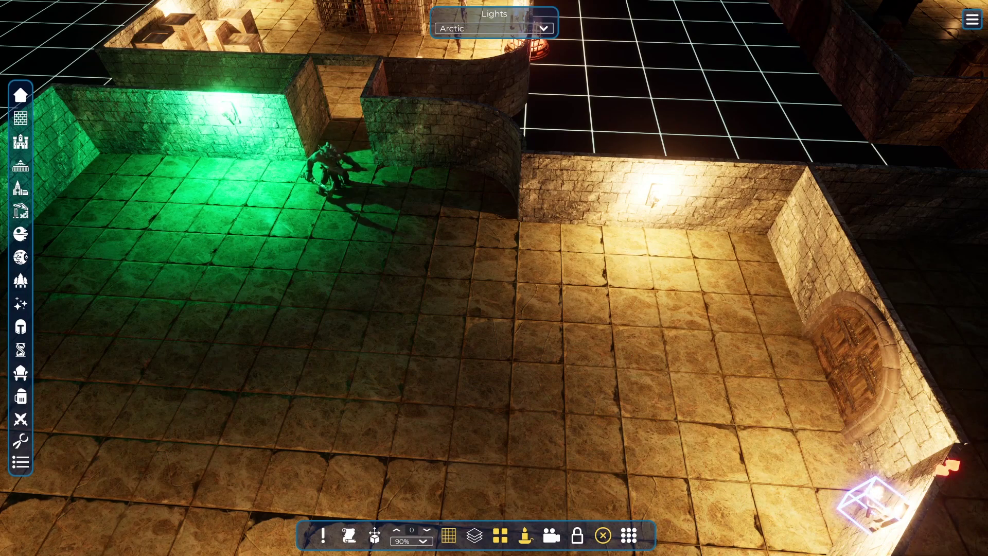
Delete the two stray torches outside the room, along the outer side of the curved wall.
{"action": "scroll", "coordinate": [872, 504], "scroll_direction": "down", "scroll_amount": 3}
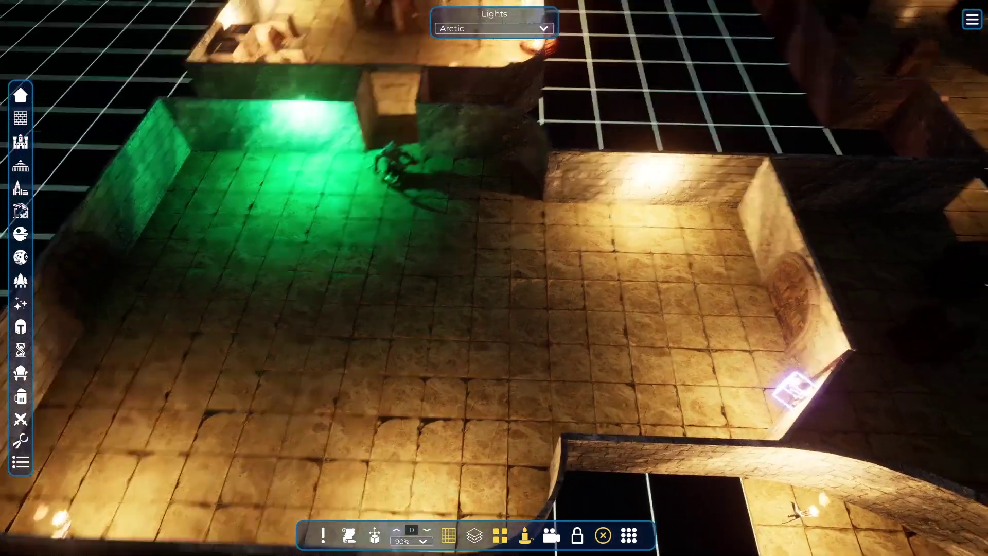
{"action": "key", "text": "s"}
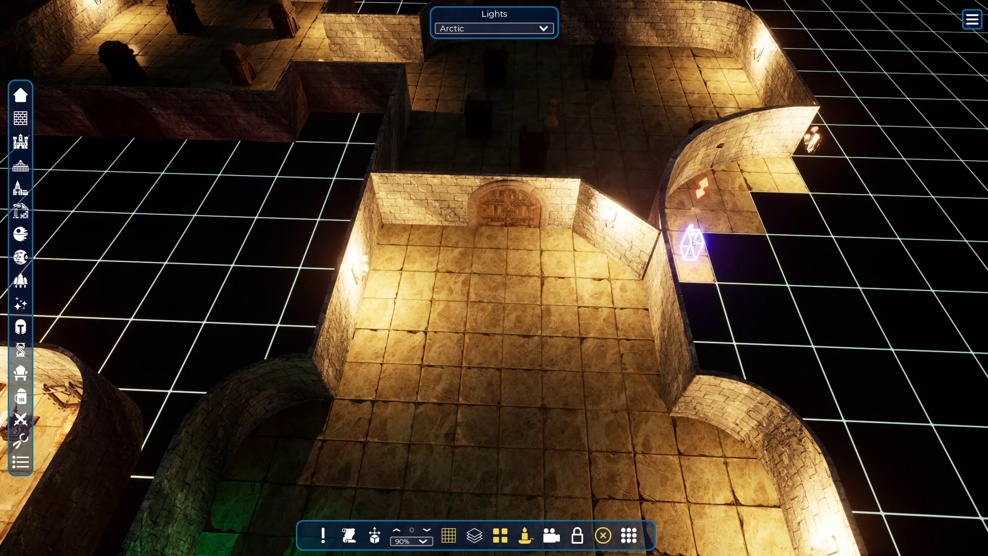
{"action": "left_click", "coordinate": [692, 244]}
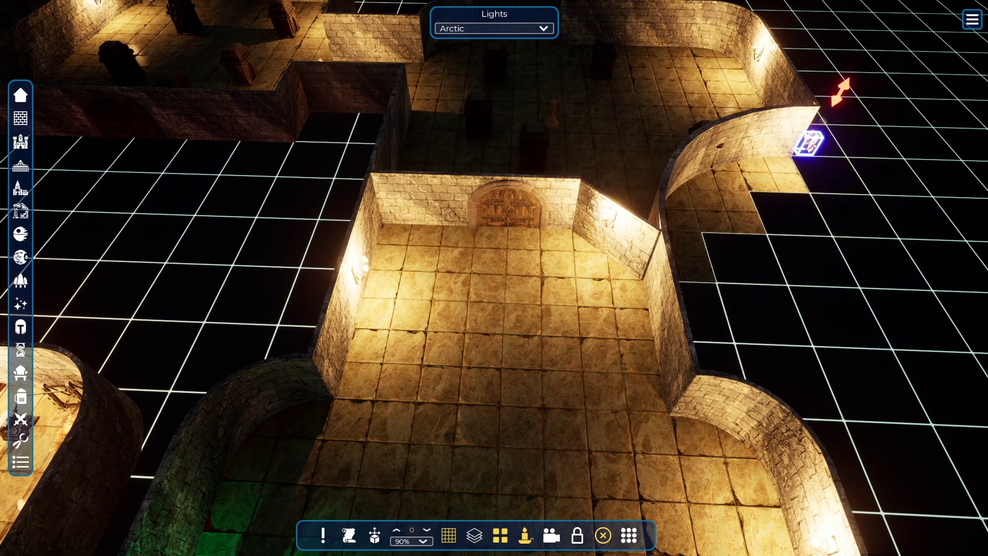
{"action": "left_click", "coordinate": [808, 143]}
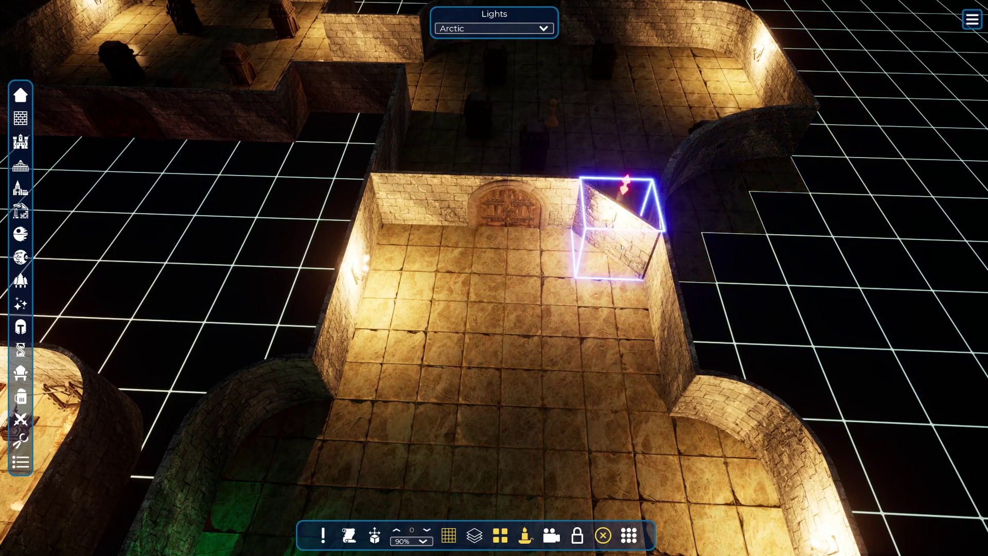
Select the torches on the angled wall and the opposite wall and reduce their Fire Size.
{"action": "left_click", "coordinate": [611, 225]}
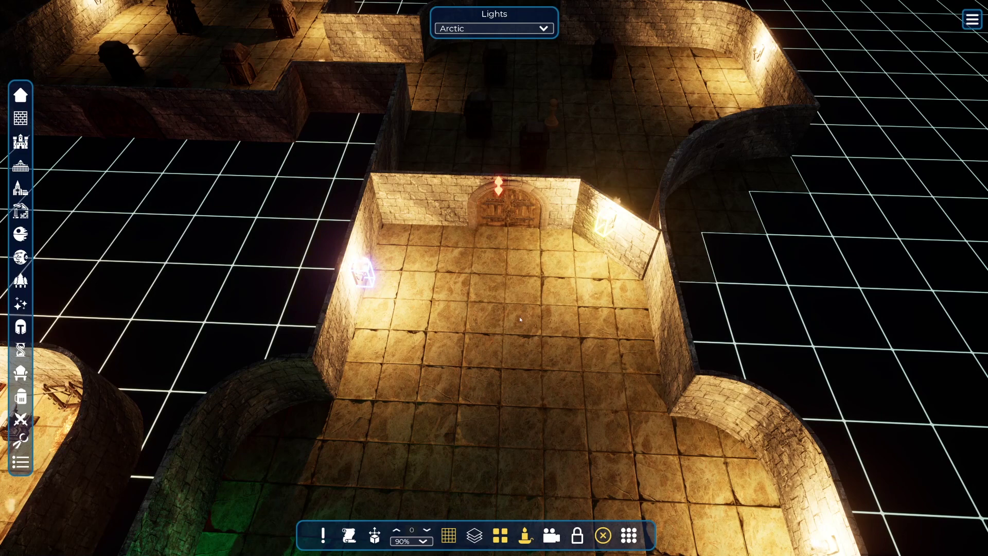
{"action": "left_click", "coordinate": [462, 379]}
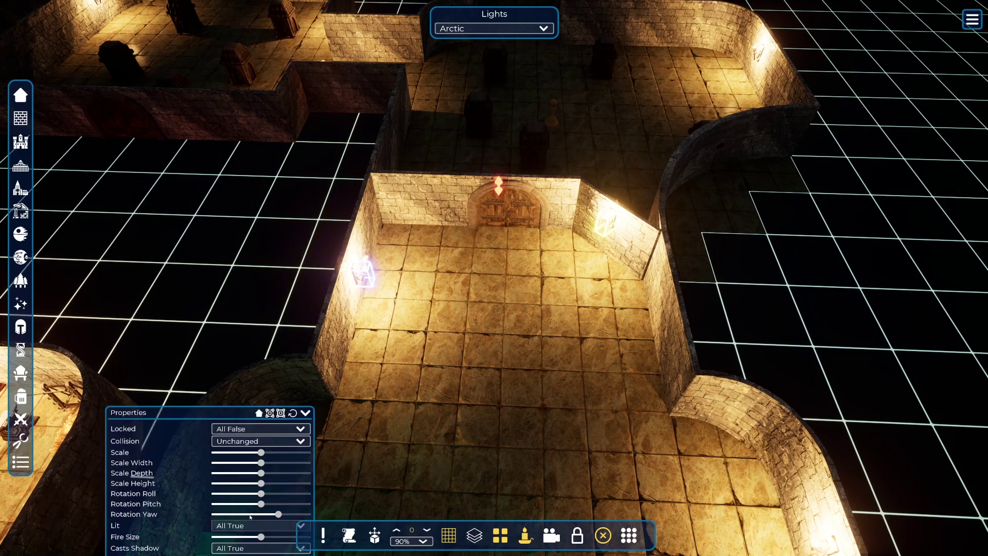
{"action": "left_click_drag", "start_coordinate": [242, 413], "coordinate": [907, 186]}
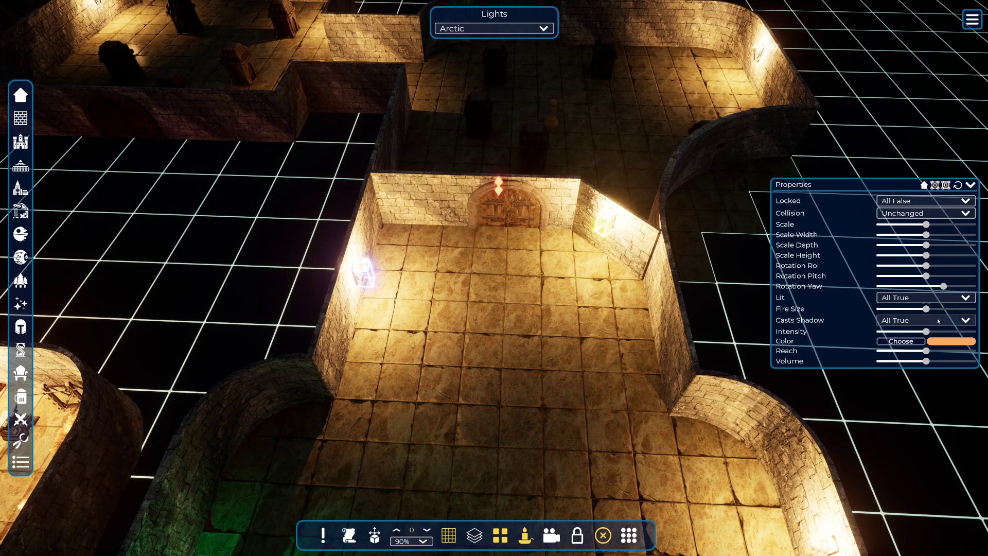
{"action": "left_click_drag", "start_coordinate": [926, 309], "coordinate": [900, 309]}
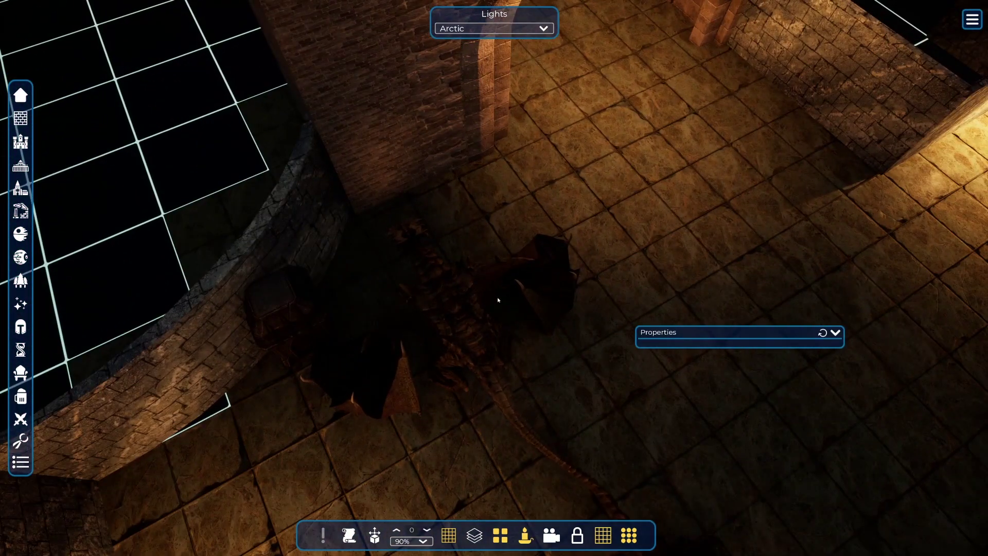
Position the wyvern on the dungeon floor beside the large stone archway and select it.
{"action": "left_click_drag", "start_coordinate": [498, 300], "coordinate": [710, 130]}
{"action": "left_click", "coordinate": [711, 127]}
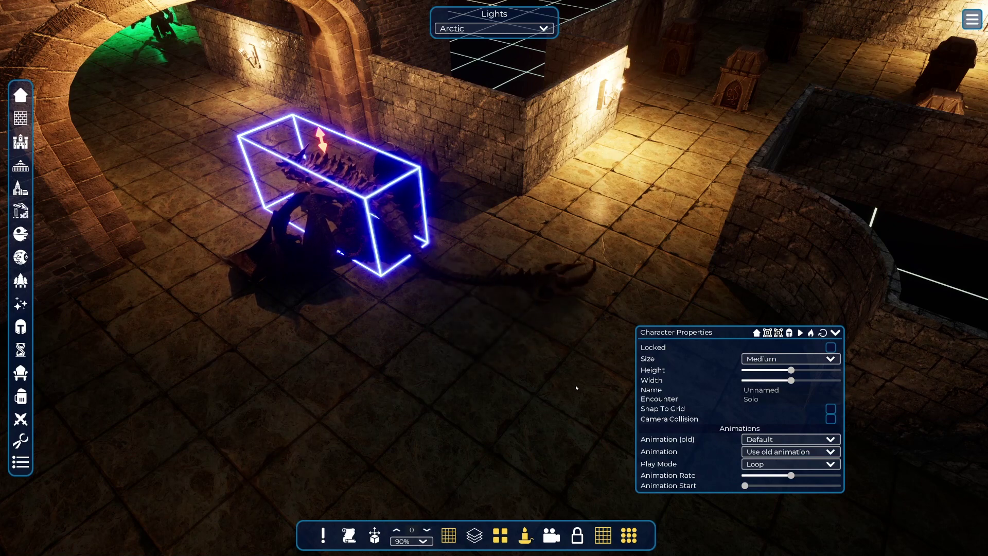
{"action": "right_click_drag", "start_coordinate": [575, 388], "coordinate": [576, 387]}
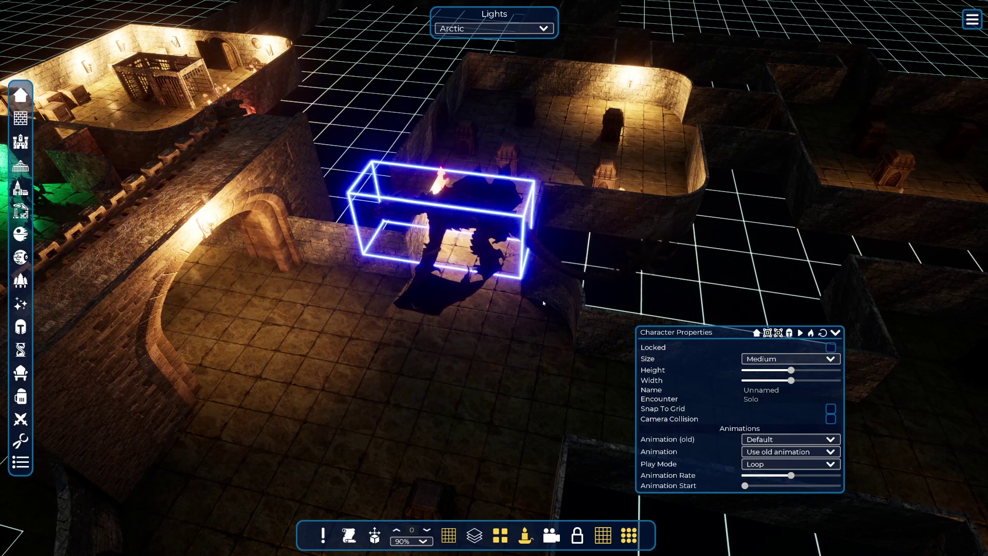
Raise the wyvern into the air above the dungeon walls near the archway.
{"action": "key", "text": "e"}
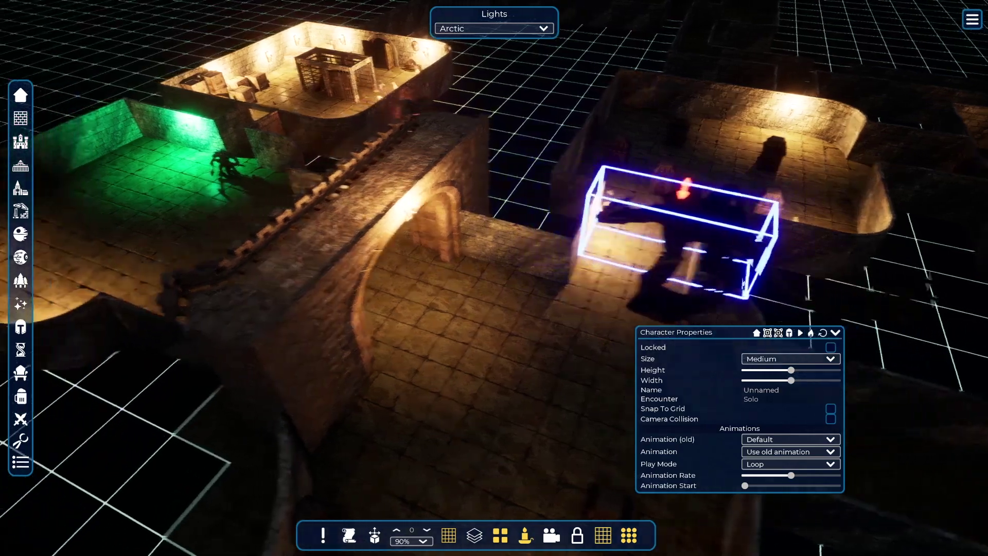
{"action": "key", "text": "e"}
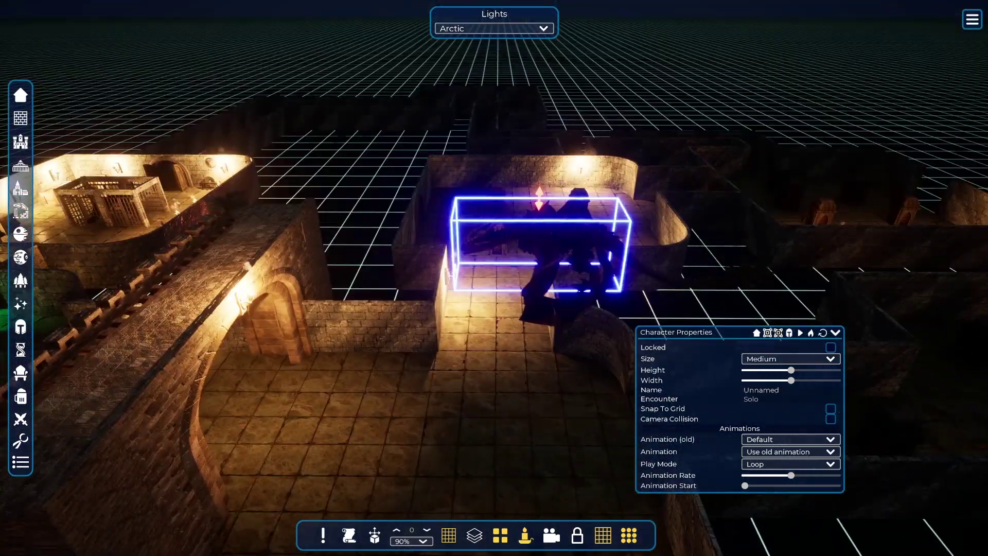
{"action": "key", "text": "e"}
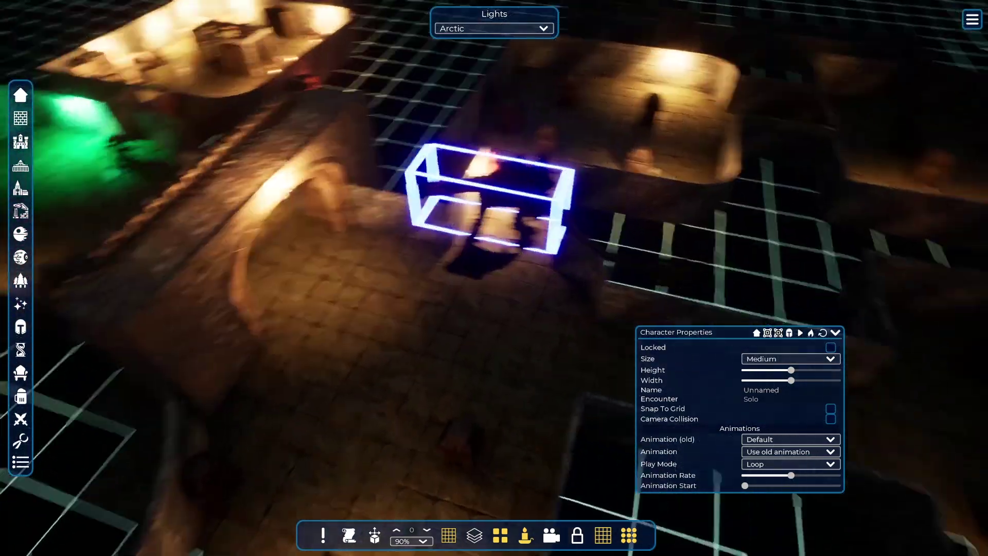
{"action": "key", "text": "e"}
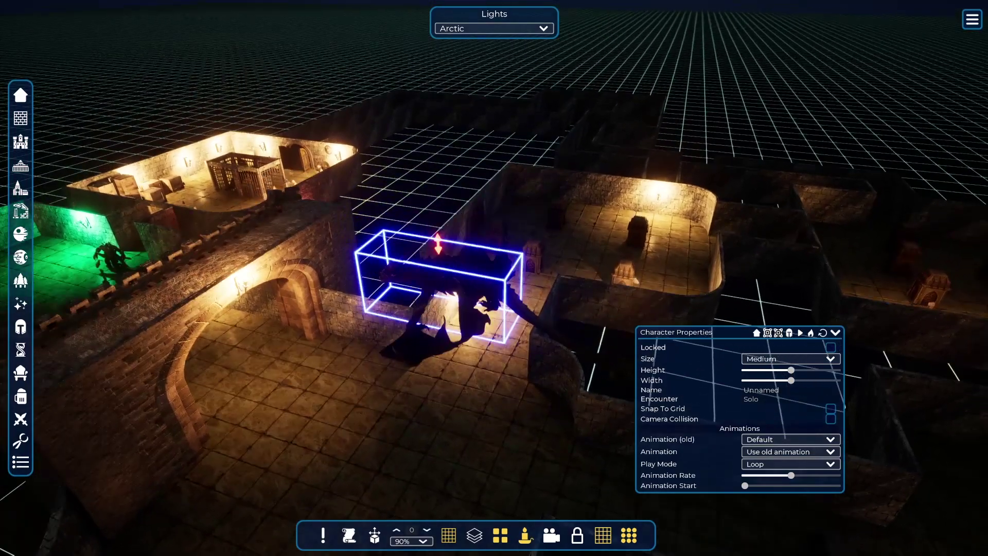
{"action": "key", "text": "e"}
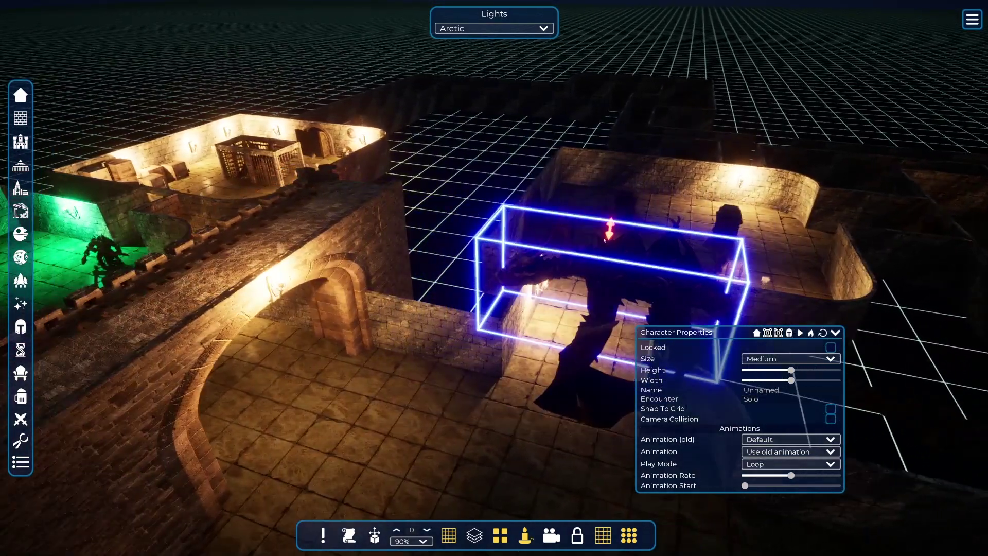
{"action": "key", "text": "e"}
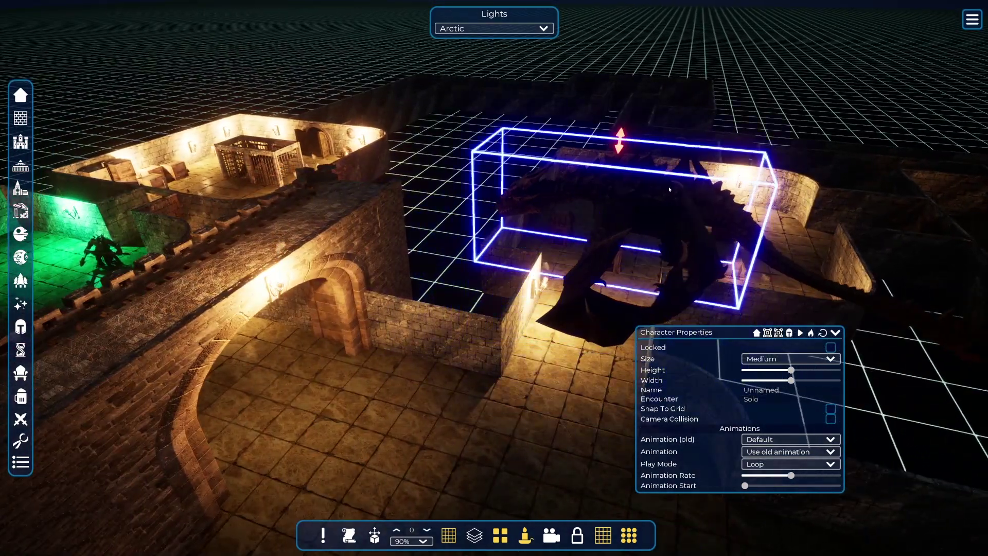
{"action": "key", "text": "e"}
{"action": "scroll", "coordinate": [669, 189], "scroll_direction": "down", "scroll_amount": 3}
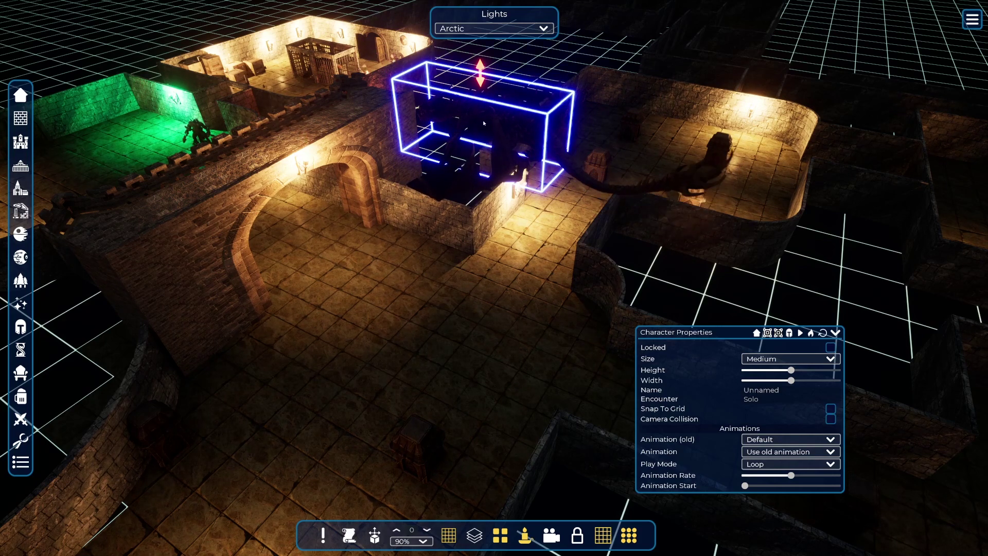
{"action": "scroll", "coordinate": [516, 172], "scroll_direction": "up", "scroll_amount": 5}
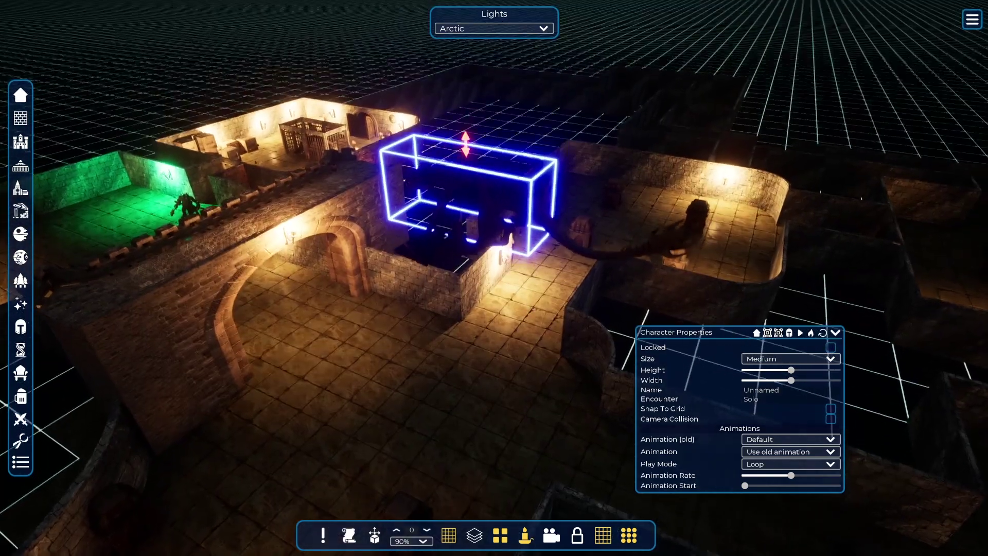
{"action": "scroll", "coordinate": [494, 206], "scroll_direction": "down", "scroll_amount": 3}
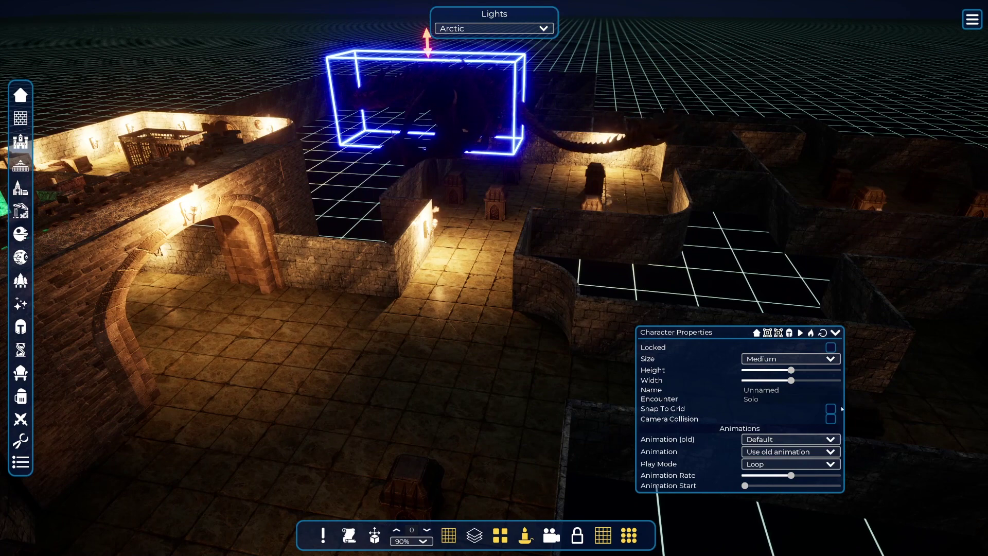
Set the wyvern's new-style animation to FlyStationary.
{"action": "left_click", "coordinate": [785, 455]}
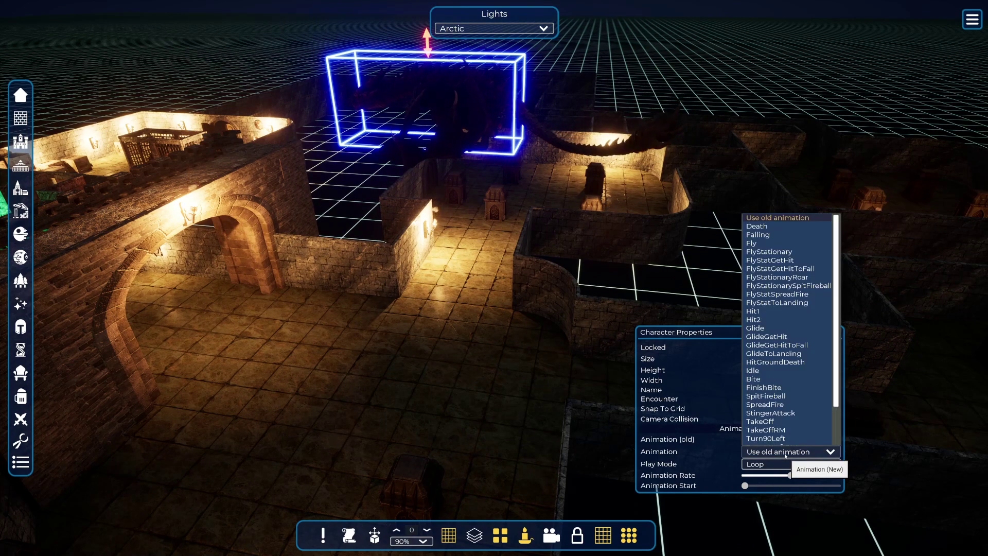
{"action": "left_click", "coordinate": [781, 252]}
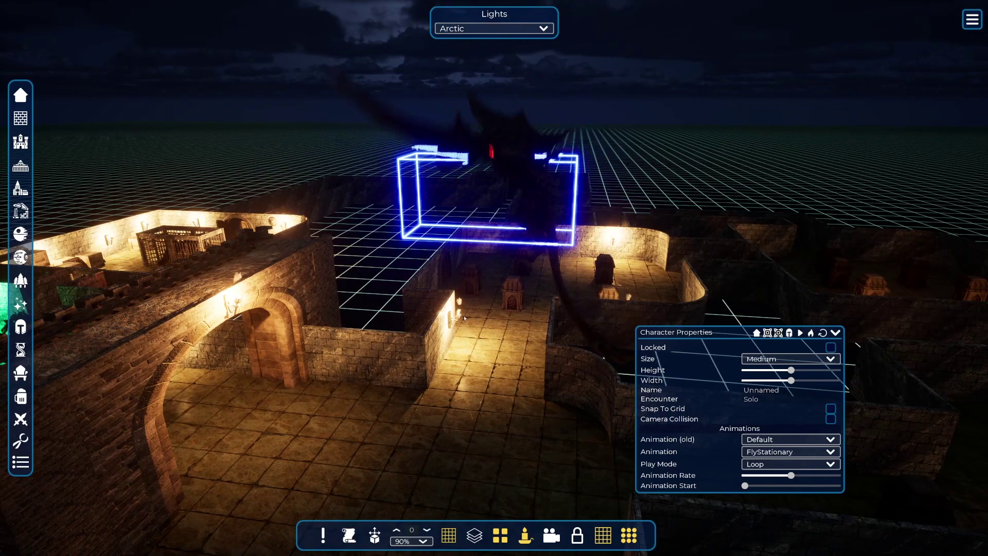
Open the cutscene editor and add a track named Wyvern to Cutscene1.
{"action": "left_click", "coordinate": [968, 22]}
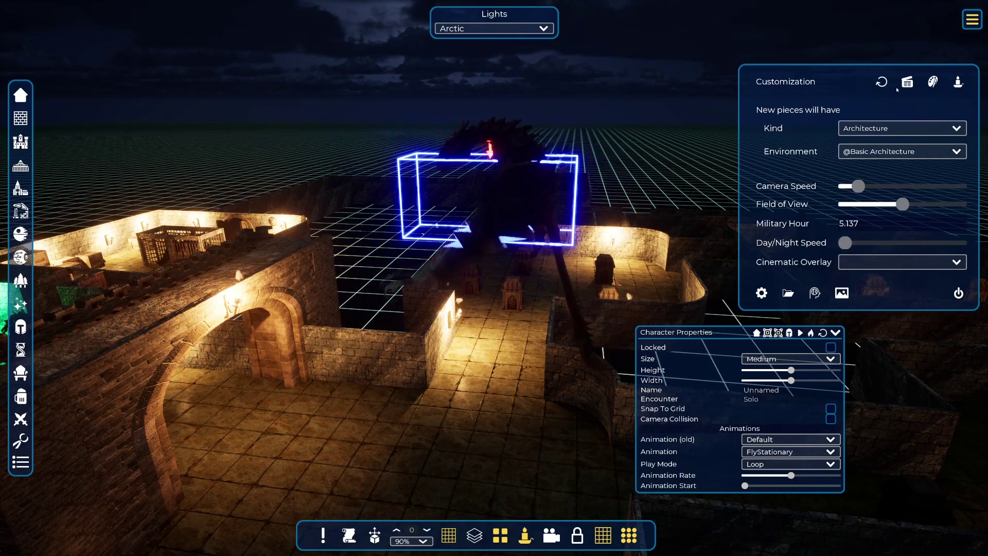
{"action": "left_click", "coordinate": [909, 78]}
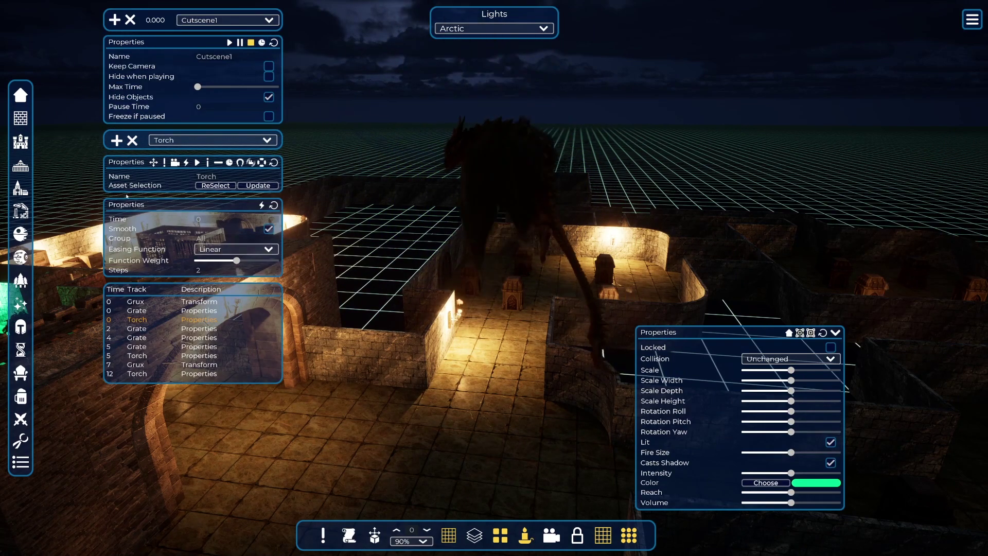
{"action": "left_click", "coordinate": [199, 163]}
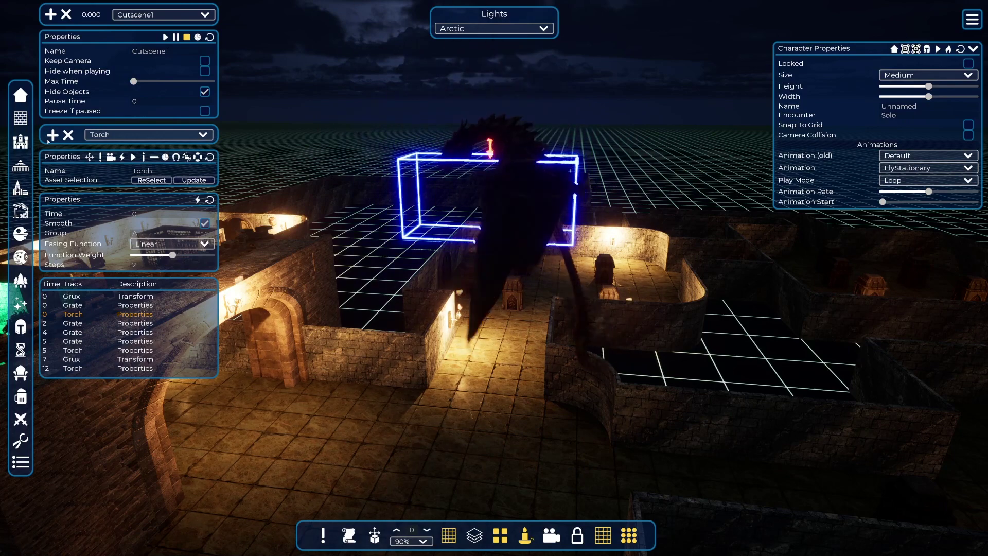
{"action": "left_click", "coordinate": [52, 135]}
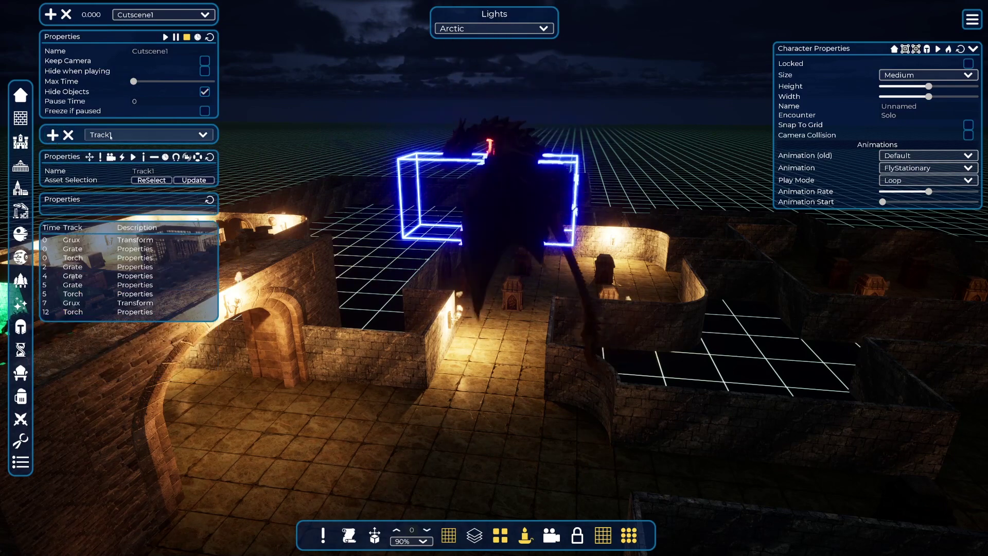
{"action": "left_click", "coordinate": [135, 172]}
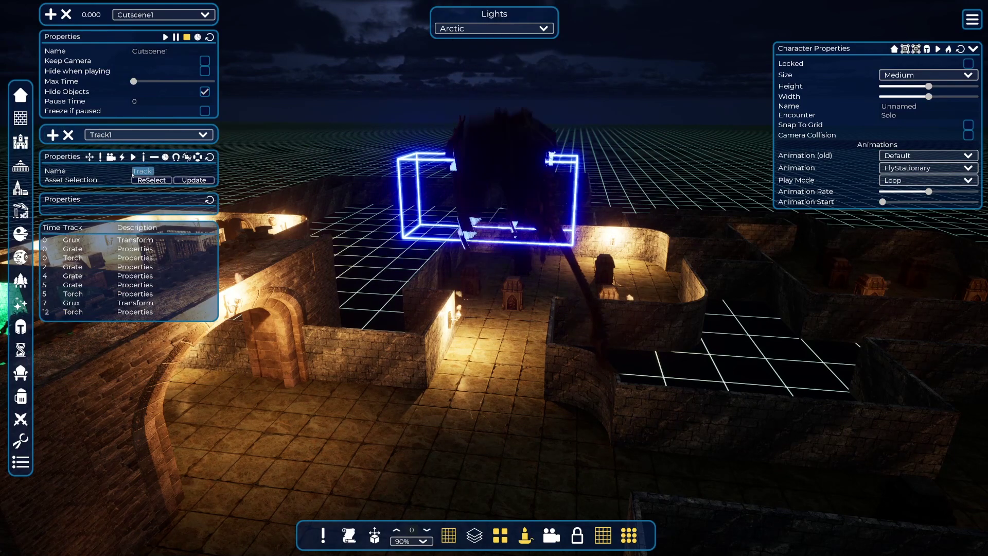
{"action": "type", "text": "Wyvern"}
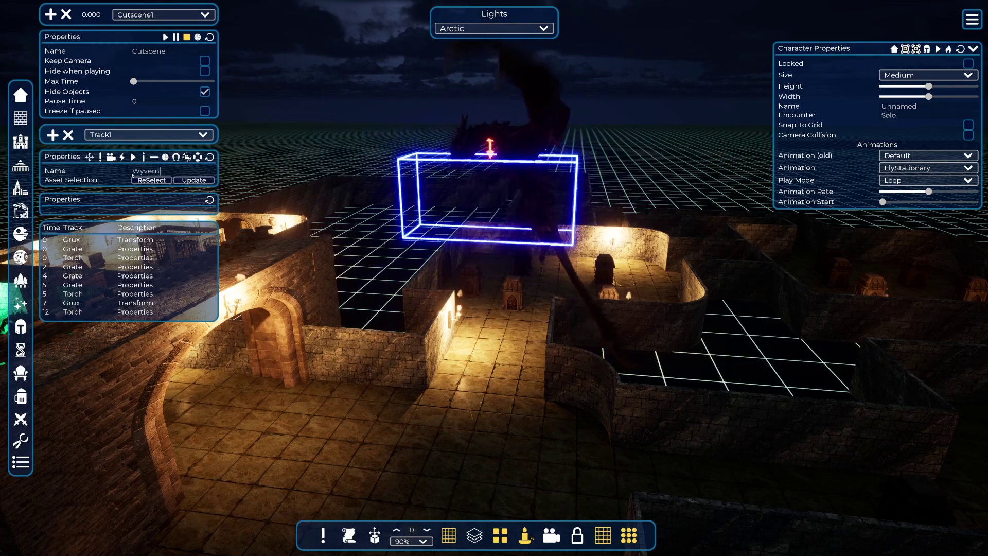
{"action": "key", "text": "Return"}
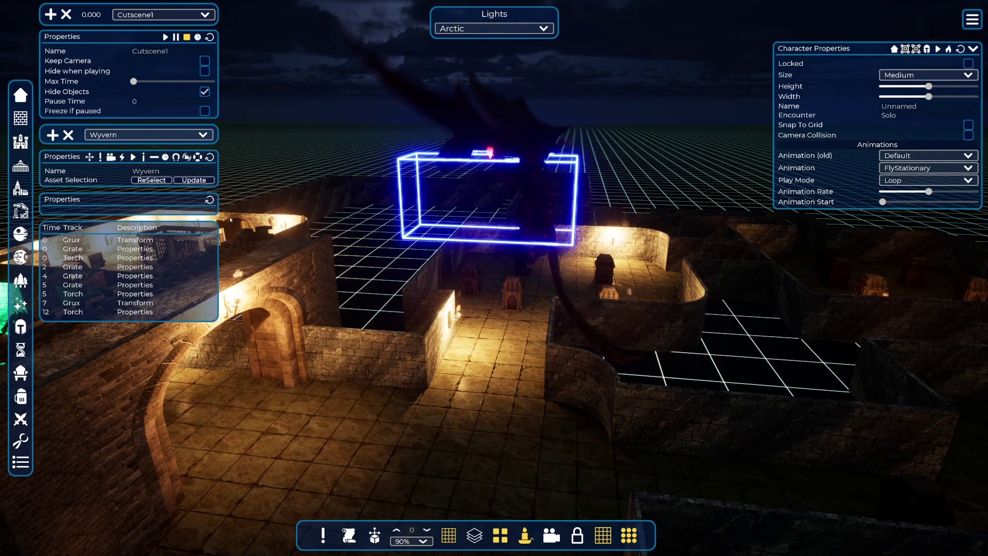
Add a play animation keyframe at time 0 to the Wyvern track, using the FlyStationary animation.
{"action": "left_click", "coordinate": [133, 157]}
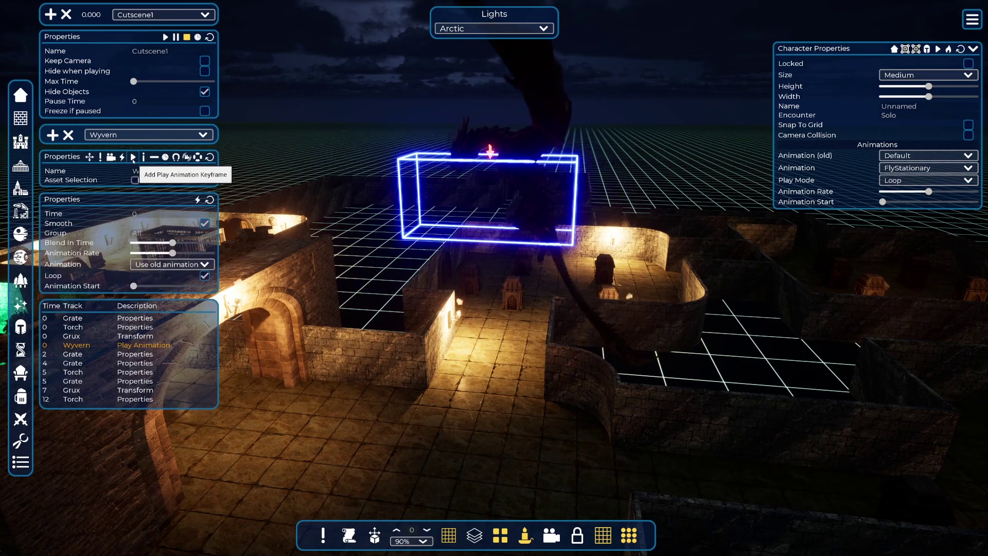
{"action": "left_click", "coordinate": [196, 264]}
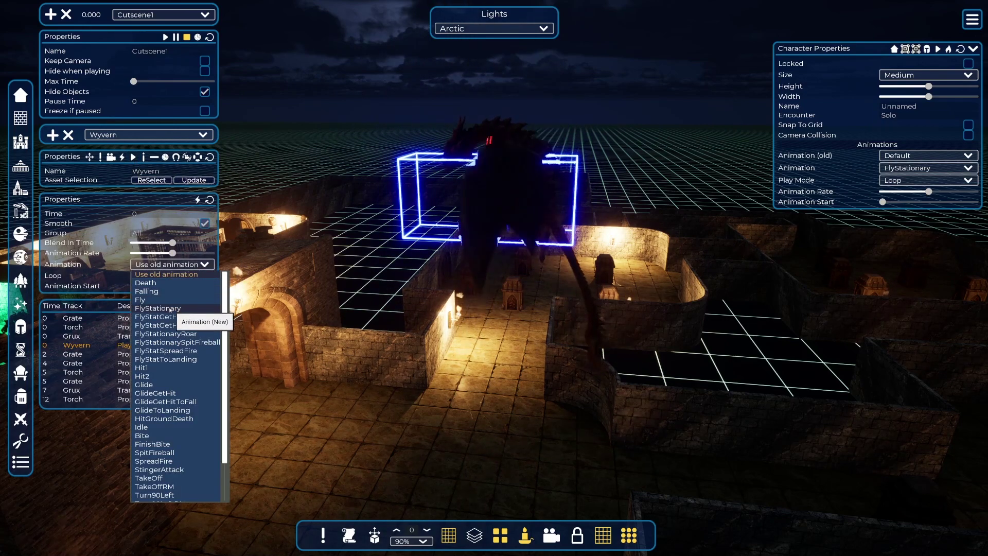
{"action": "left_click", "coordinate": [170, 308]}
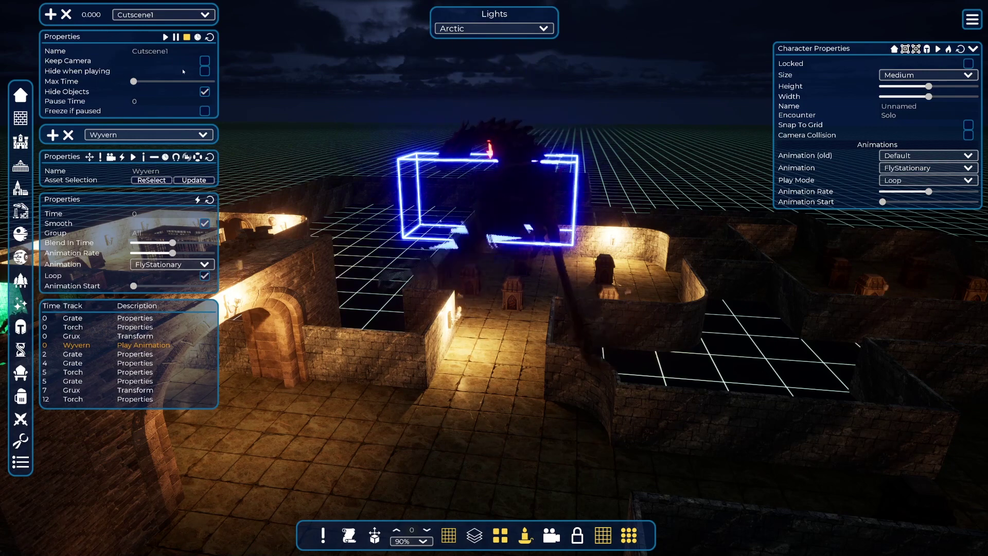
Set the wyvern's own animation to Use old animation, play Cutscene1 to check its flying keyframe, and stop playback.
{"action": "left_click", "coordinate": [908, 170]}
{"action": "left_click", "coordinate": [910, 179]}
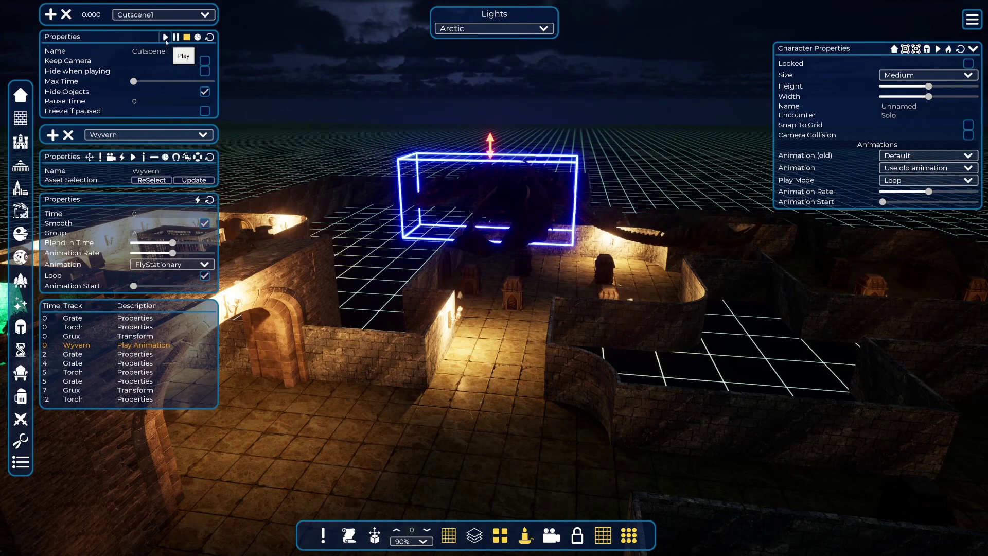
{"action": "left_click", "coordinate": [166, 39]}
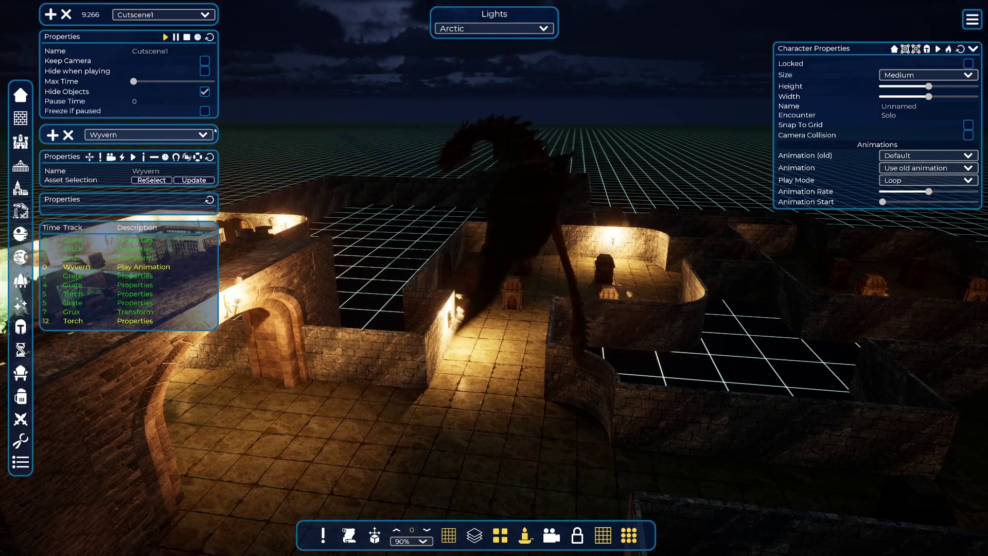
{"action": "left_click", "coordinate": [187, 37]}
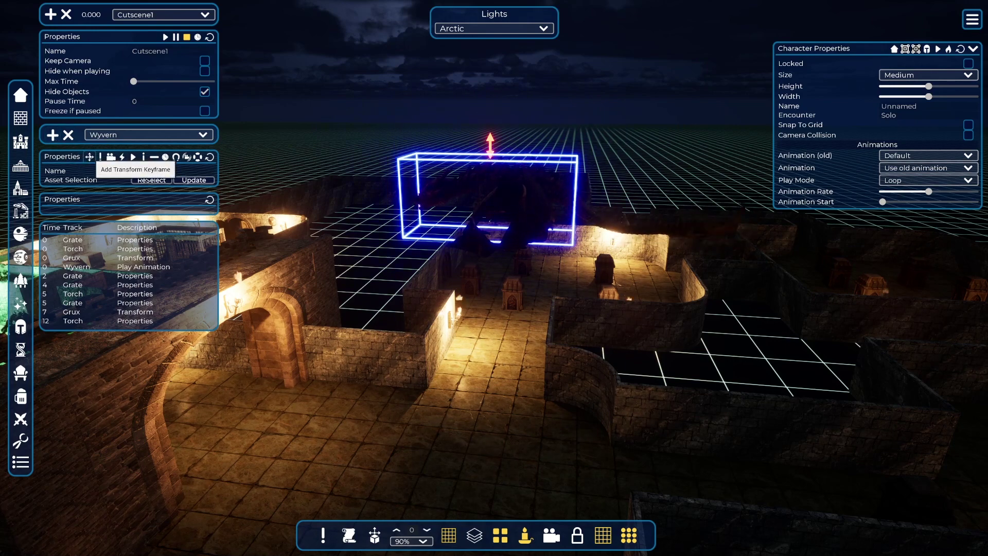
Record the wyvern's airborne position in a transform keyframe at time 0, and move it onto the floor in front of the stone archway.
{"action": "left_click", "coordinate": [90, 156]}
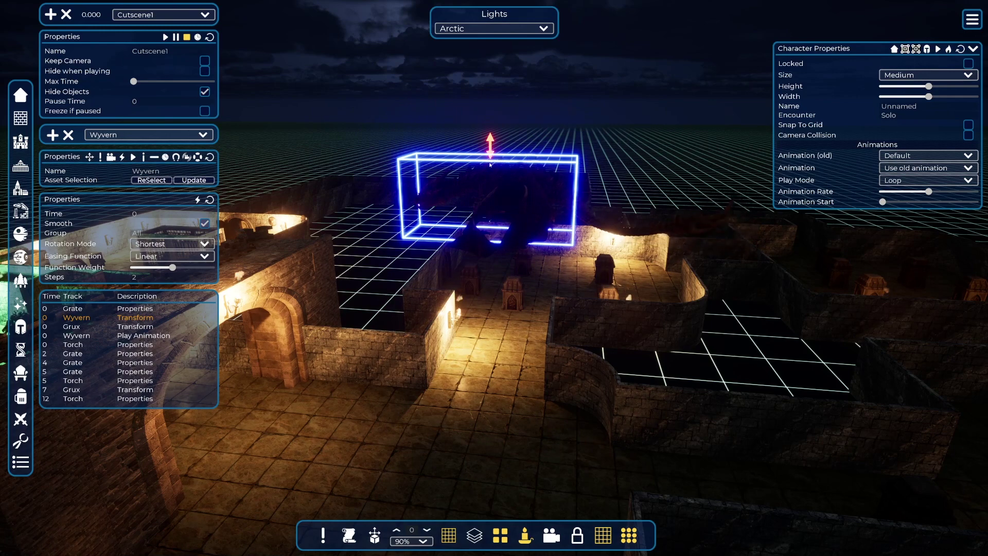
{"action": "left_click_drag", "start_coordinate": [490, 165], "coordinate": [492, 356]}
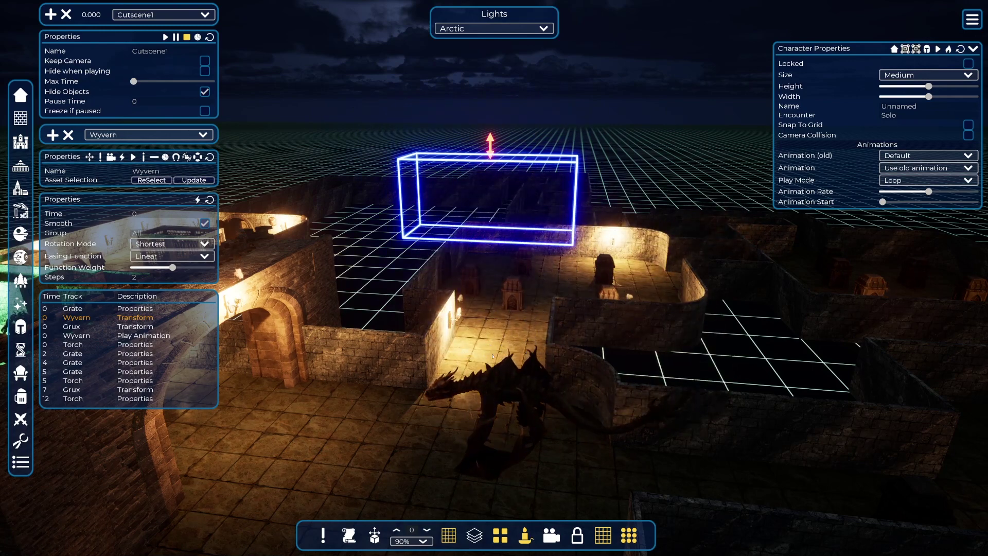
{"action": "right_click_drag", "start_coordinate": [493, 356], "coordinate": [566, 494]}
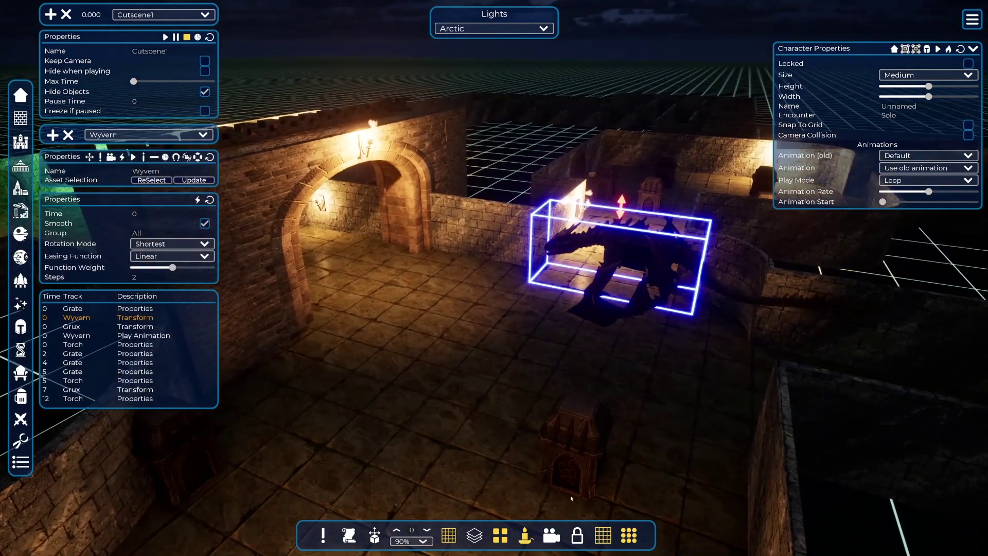
{"action": "left_click", "coordinate": [598, 536]}
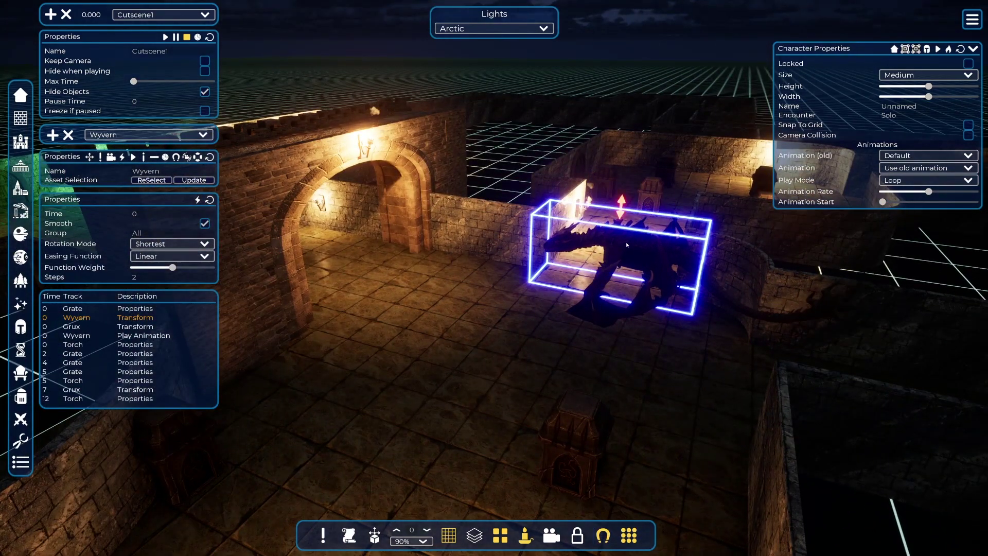
{"action": "left_click_drag", "start_coordinate": [627, 245], "coordinate": [405, 250]}
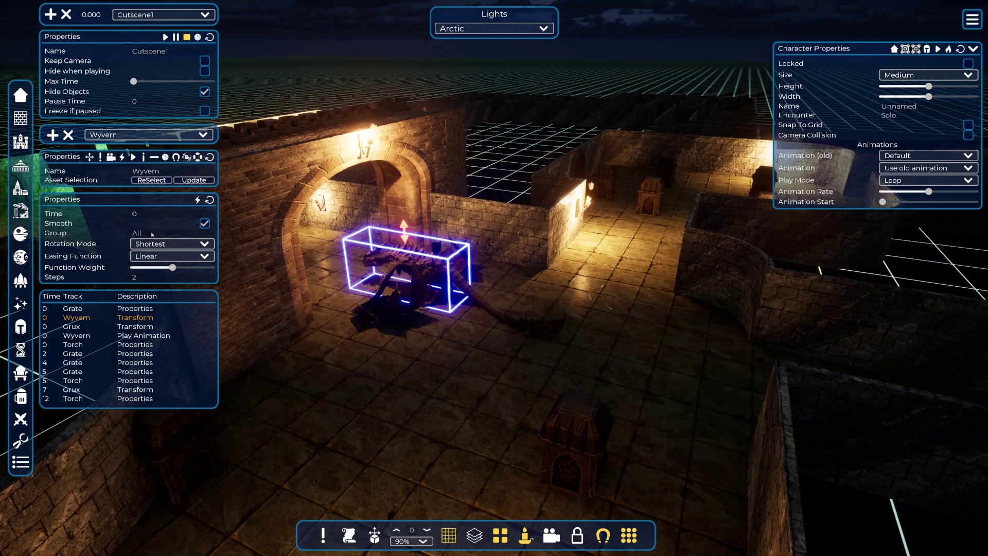
Add a transform keyframe at 4 seconds for the wyvern's position by the archway and play Cutscene1.
{"action": "left_click", "coordinate": [89, 157]}
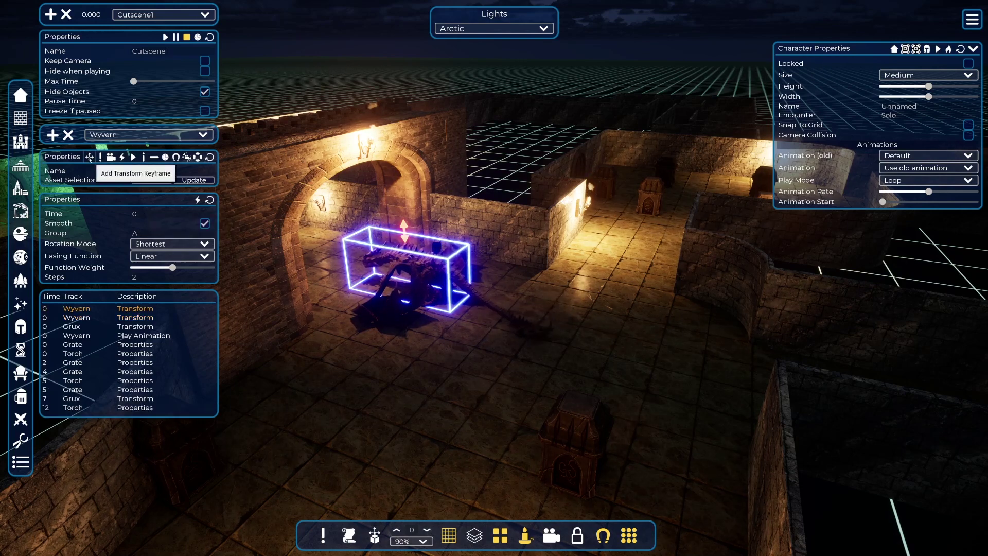
{"action": "left_click", "coordinate": [142, 215]}
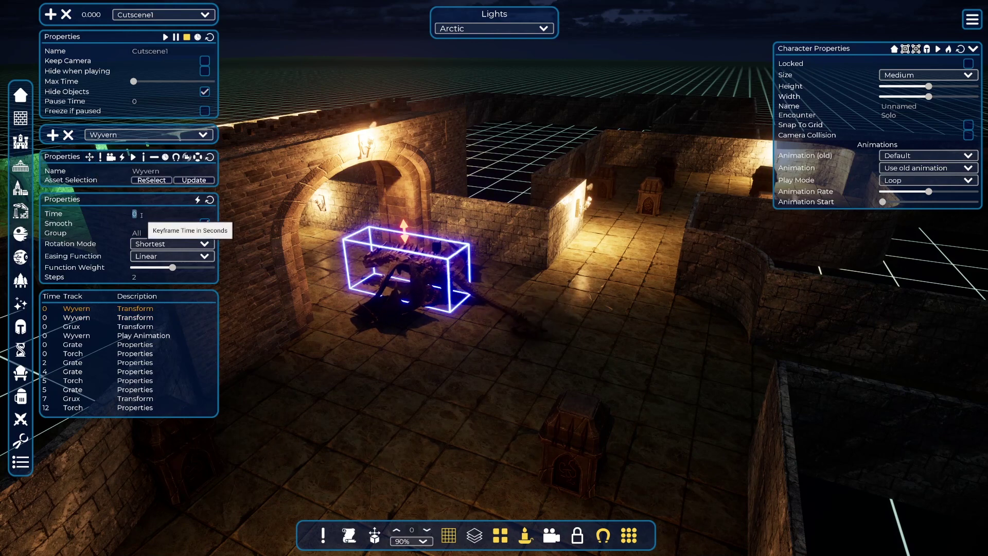
{"action": "type", "text": "4"}
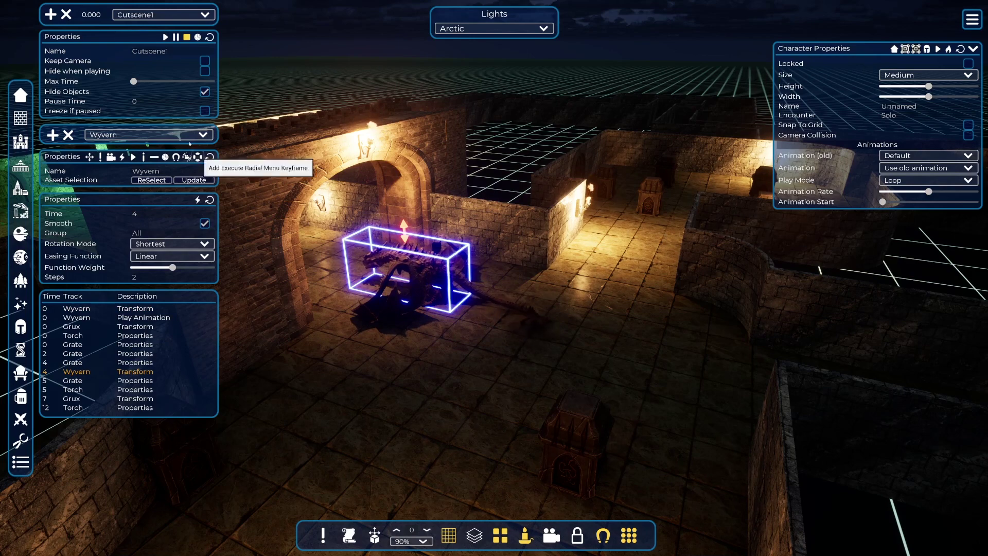
{"action": "left_click", "coordinate": [165, 37]}
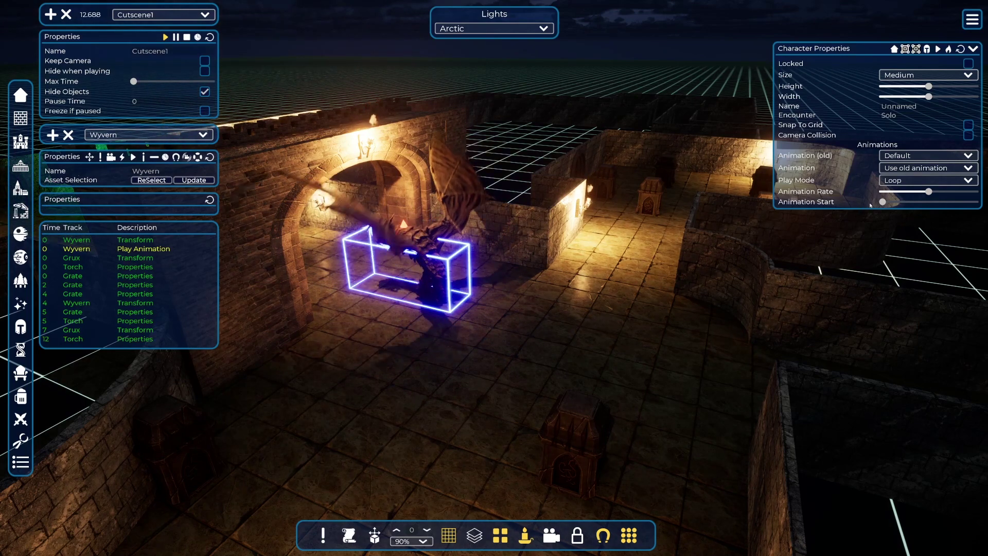
Preview the FlyStatToLanding animation on the wyvern, restore Use old animation, and stop the cutscene.
{"action": "left_click", "coordinate": [915, 173]}
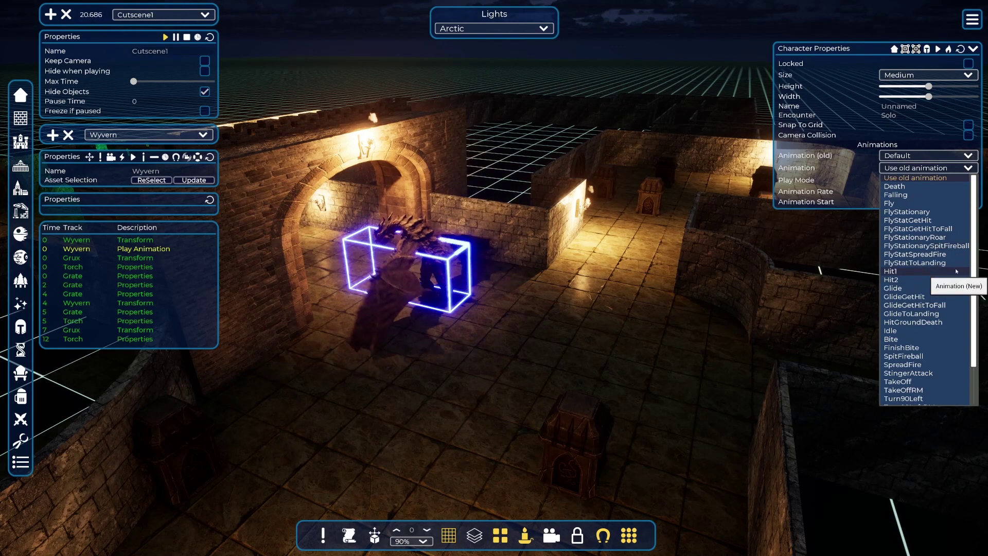
{"action": "left_click", "coordinate": [940, 263]}
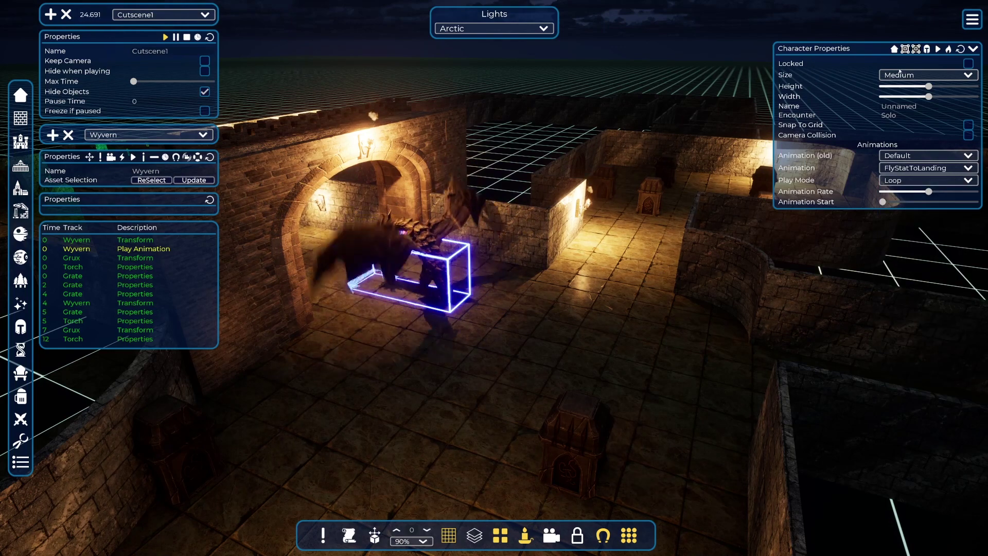
{"action": "left_click", "coordinate": [905, 156]}
{"action": "left_click", "coordinate": [906, 157]}
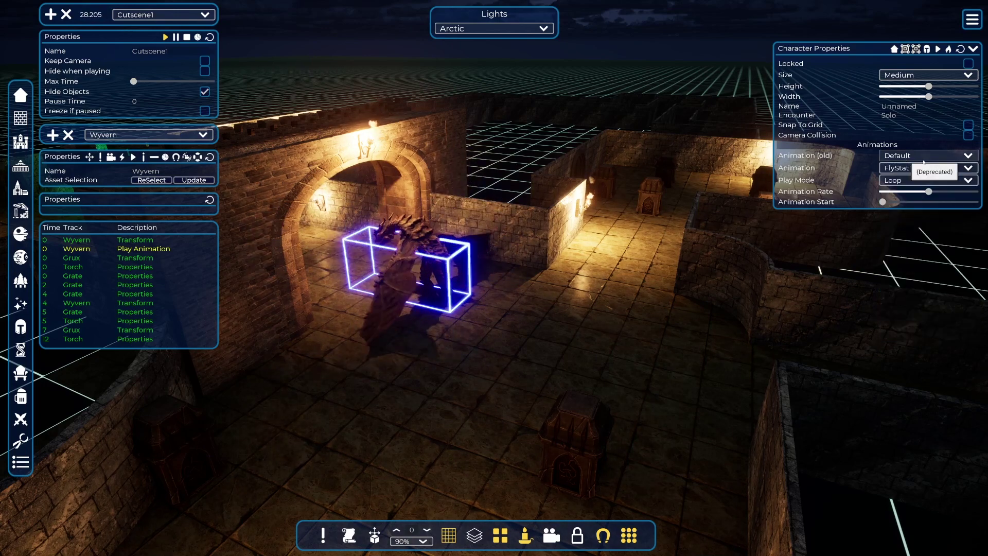
{"action": "left_click", "coordinate": [904, 182]}
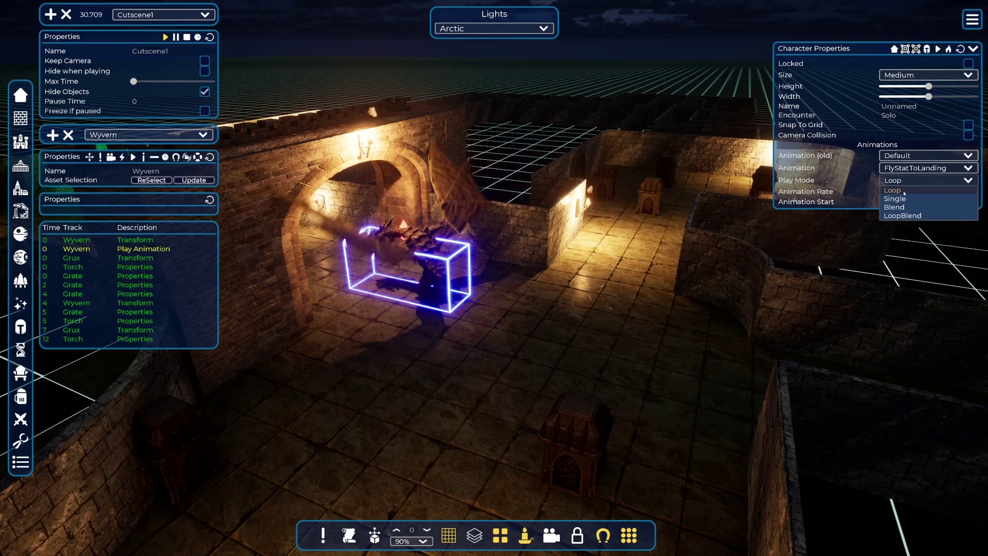
{"action": "left_click", "coordinate": [904, 191]}
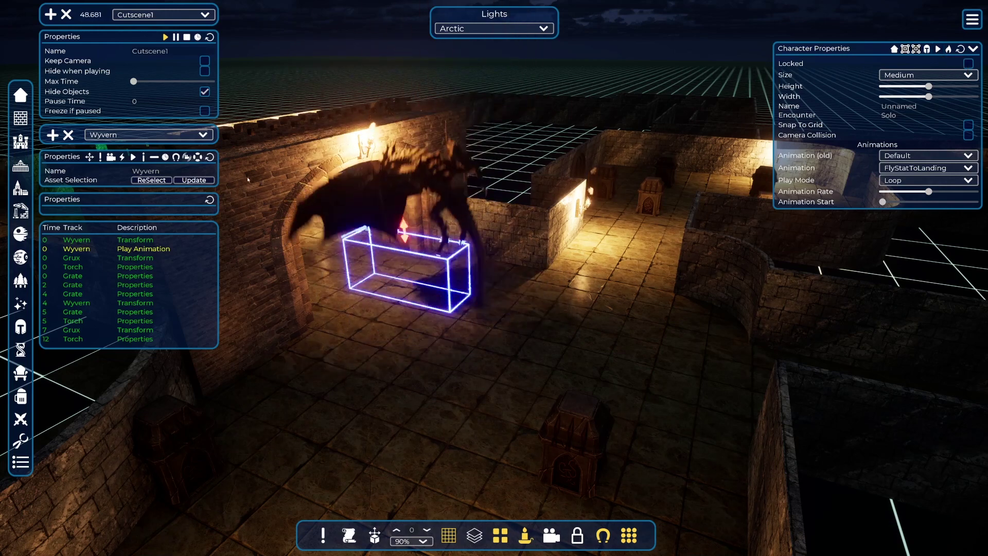
{"action": "left_click", "coordinate": [915, 168]}
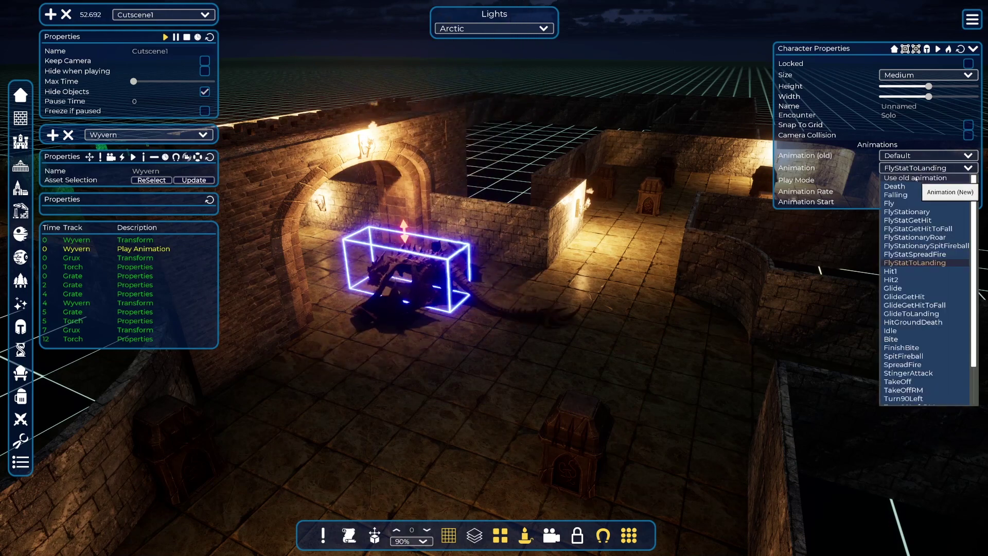
{"action": "left_click", "coordinate": [901, 178]}
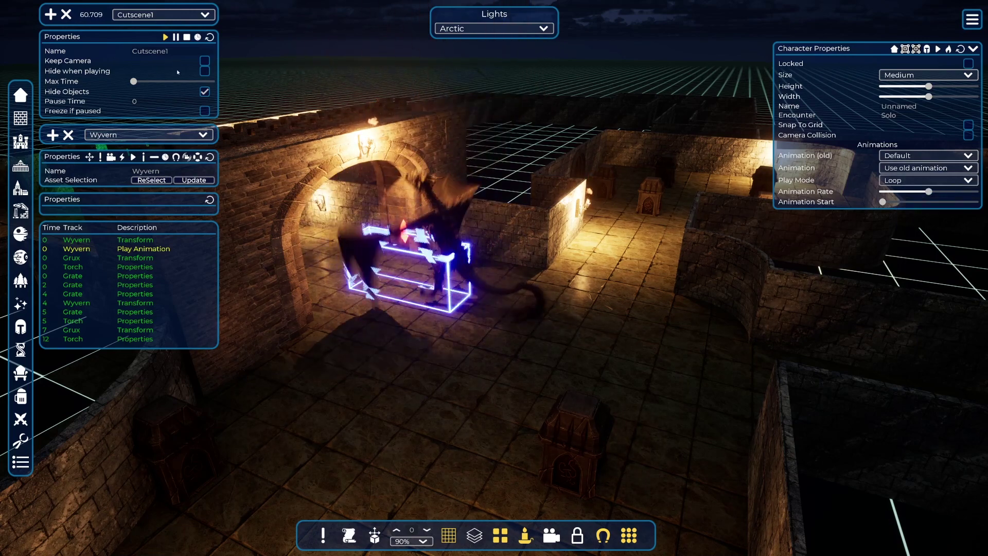
{"action": "left_click", "coordinate": [187, 37]}
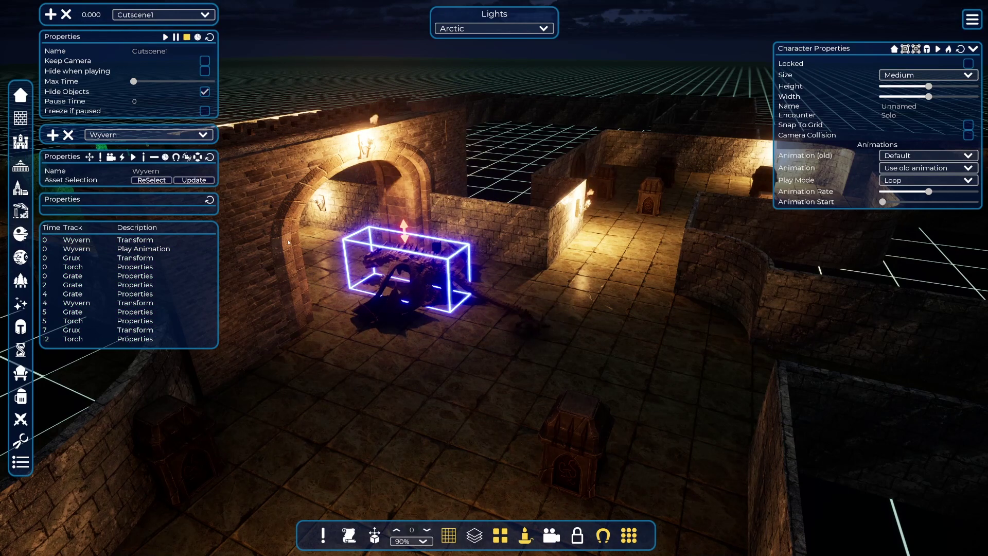
Add a play animation keyframe at 2 seconds to the Wyvern track, using the FlyStatToLanding animation.
{"action": "left_click", "coordinate": [128, 250]}
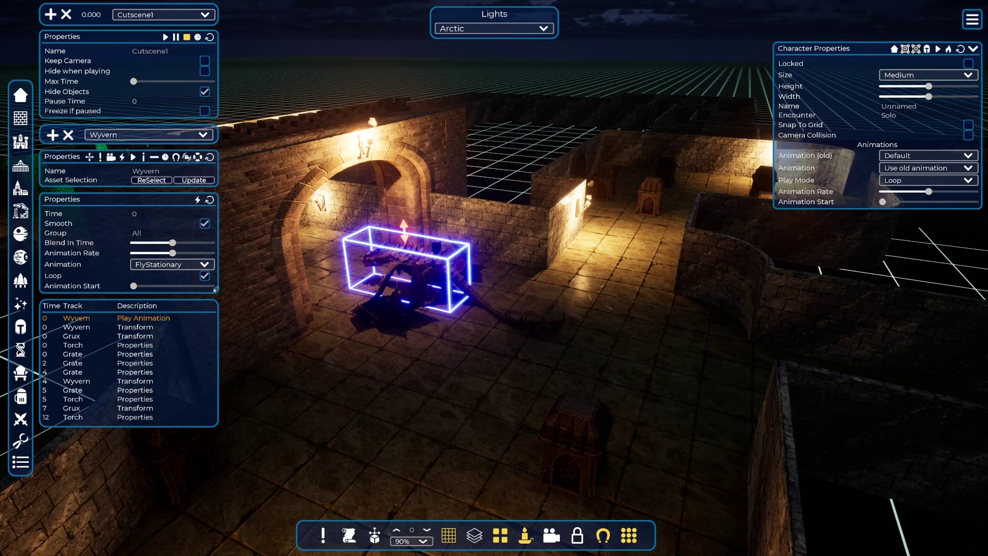
{"action": "left_click", "coordinate": [133, 157]}
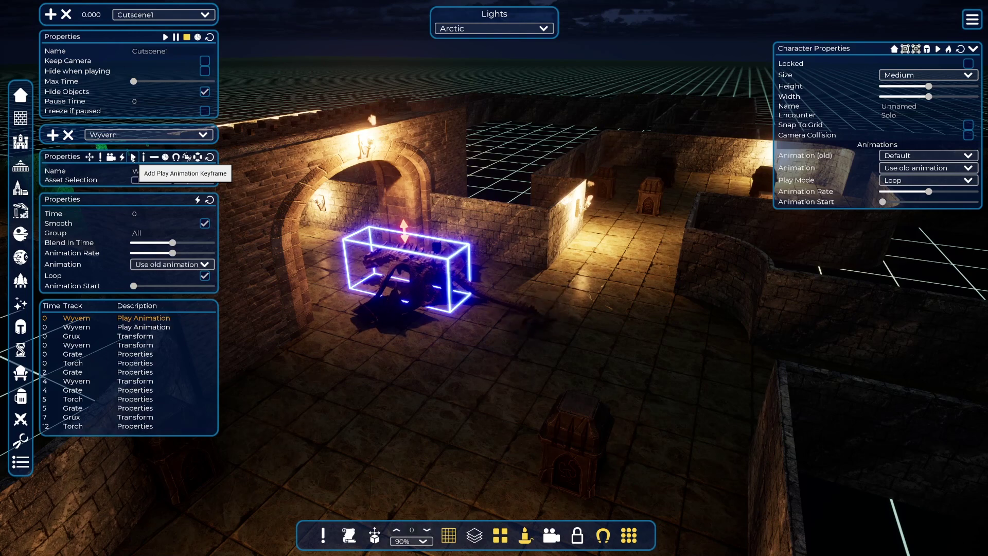
{"action": "left_click", "coordinate": [134, 213]}
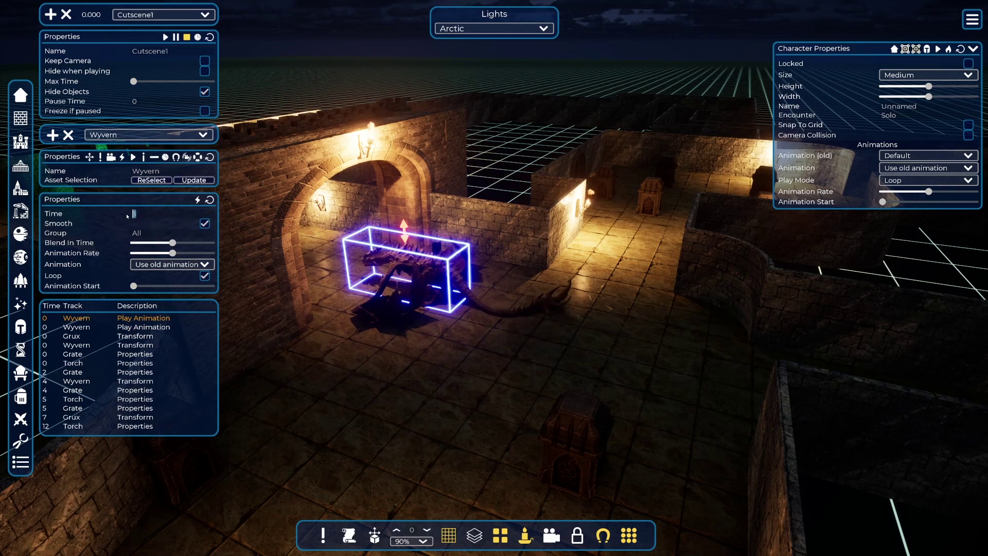
{"action": "left_click", "coordinate": [178, 264]}
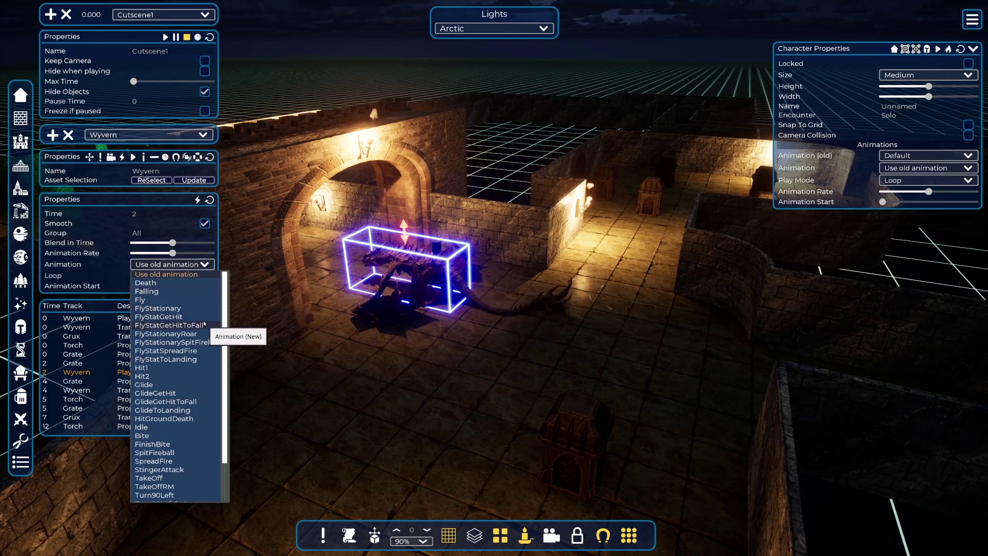
{"action": "left_click", "coordinate": [203, 359]}
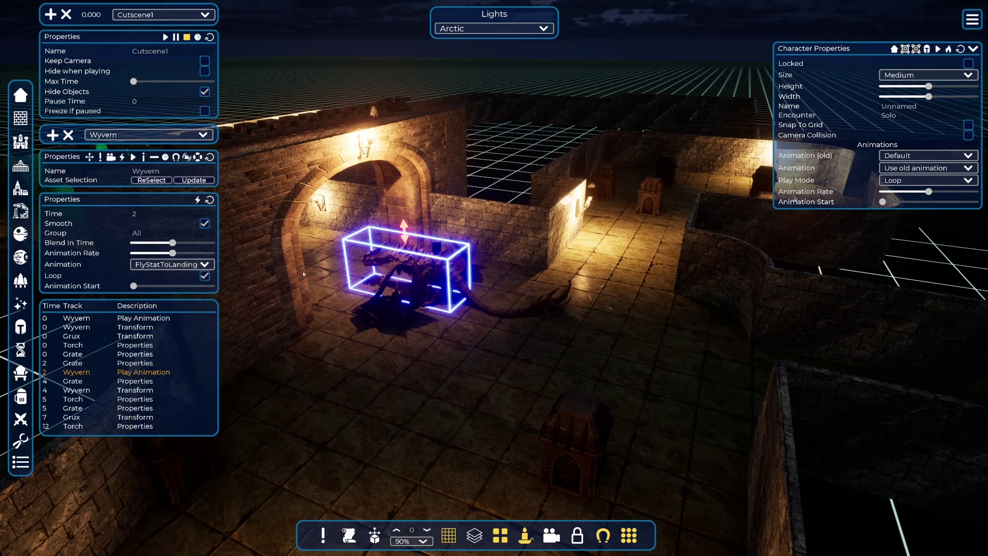
Set Cutscene1's max time to 12 and play the cutscene.
{"action": "left_click", "coordinate": [72, 84]}
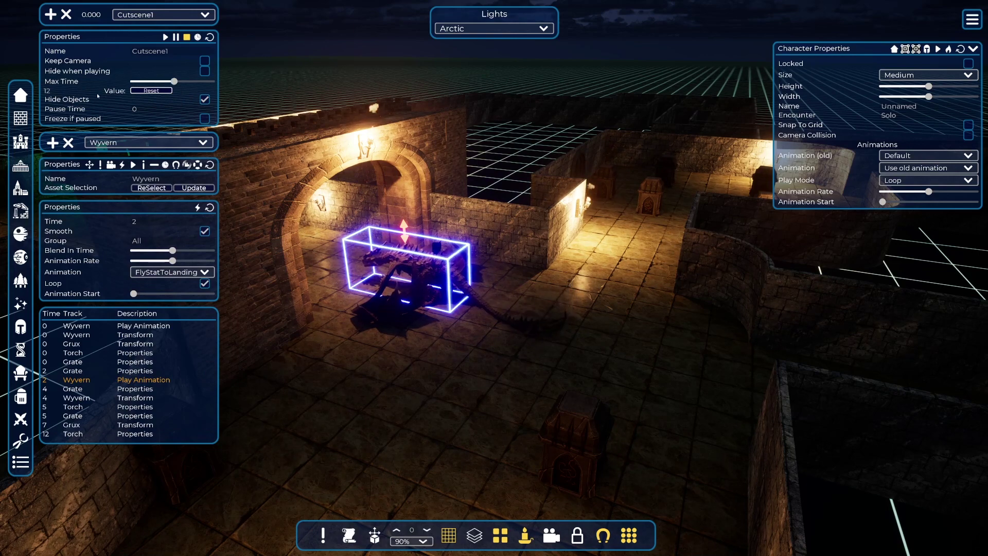
{"action": "left_click", "coordinate": [166, 37]}
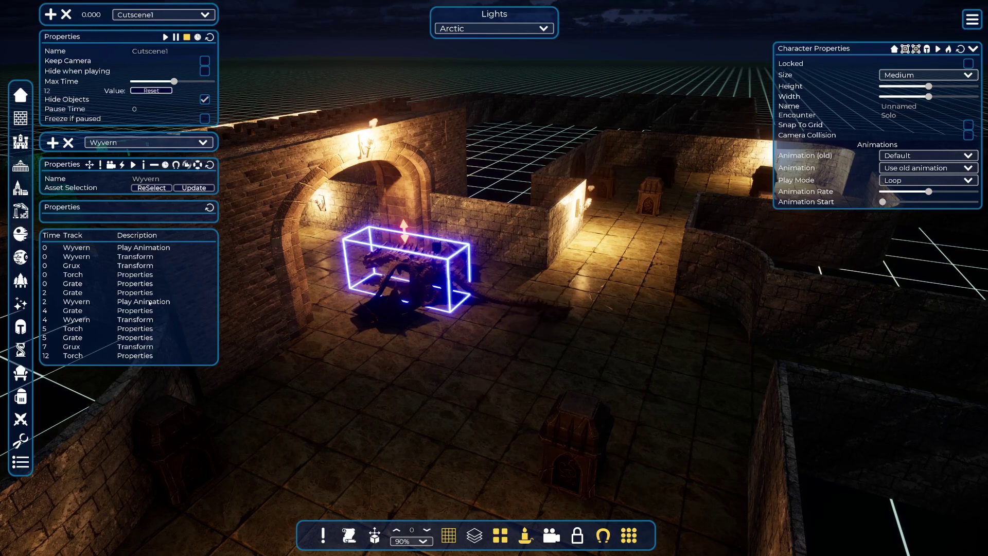
Turn off looping for the wyvern's FlyStatToLanding keyframe and replay Cutscene1 to check the landing.
{"action": "left_click", "coordinate": [173, 300]}
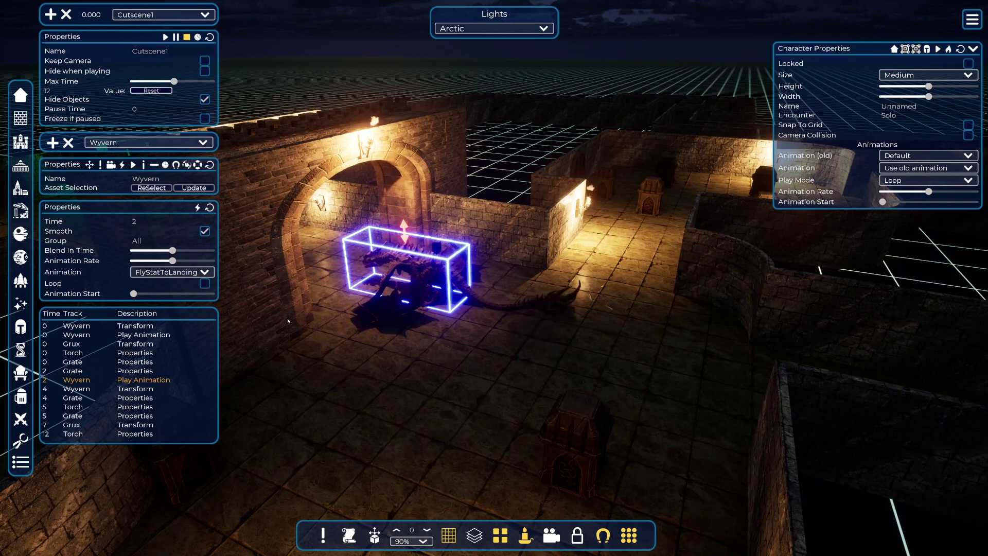
{"action": "left_click", "coordinate": [165, 37]}
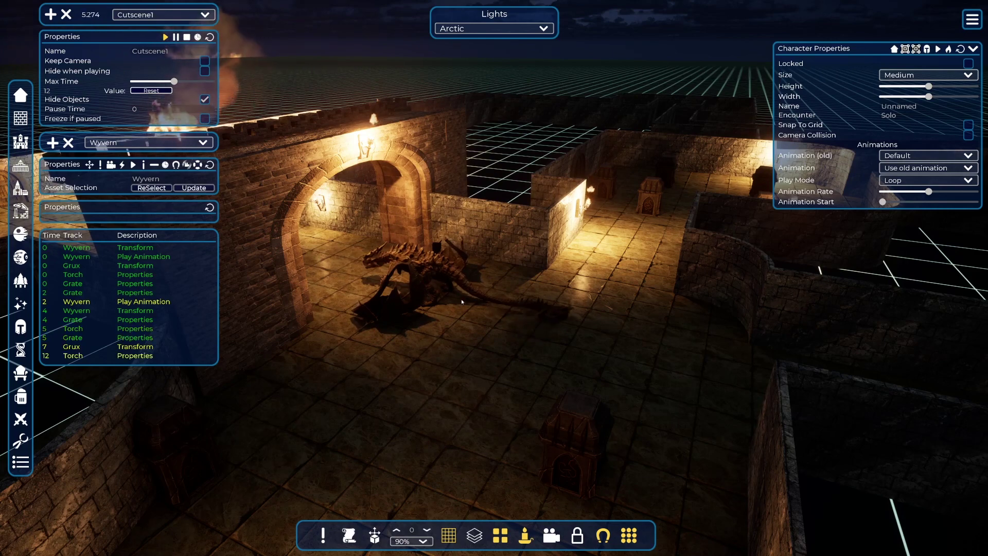
{"action": "right_click", "coordinate": [450, 274]}
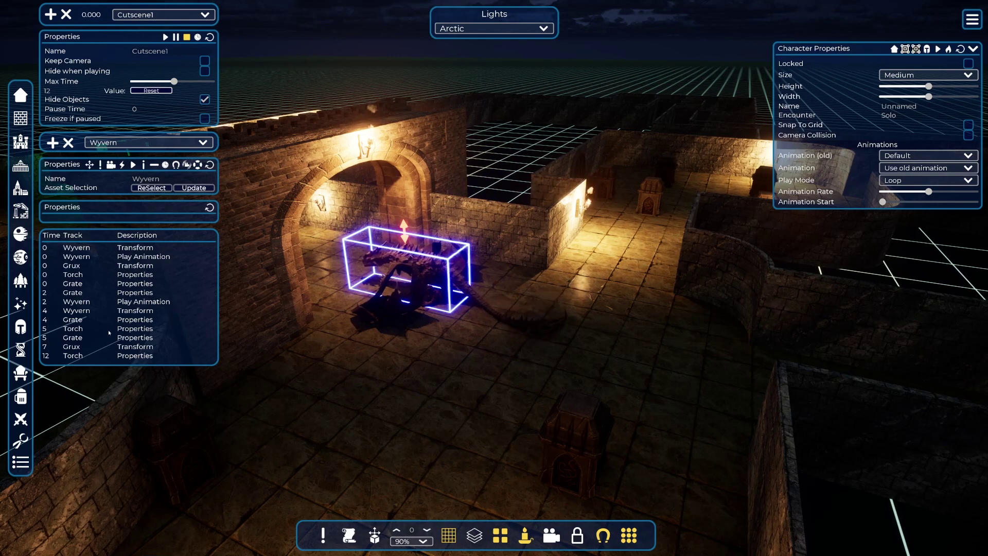
Try the Wyvern track's 4-second Transform keyframe at 2 seconds and play Cutscene1 to check the landing.
{"action": "left_click", "coordinate": [78, 311]}
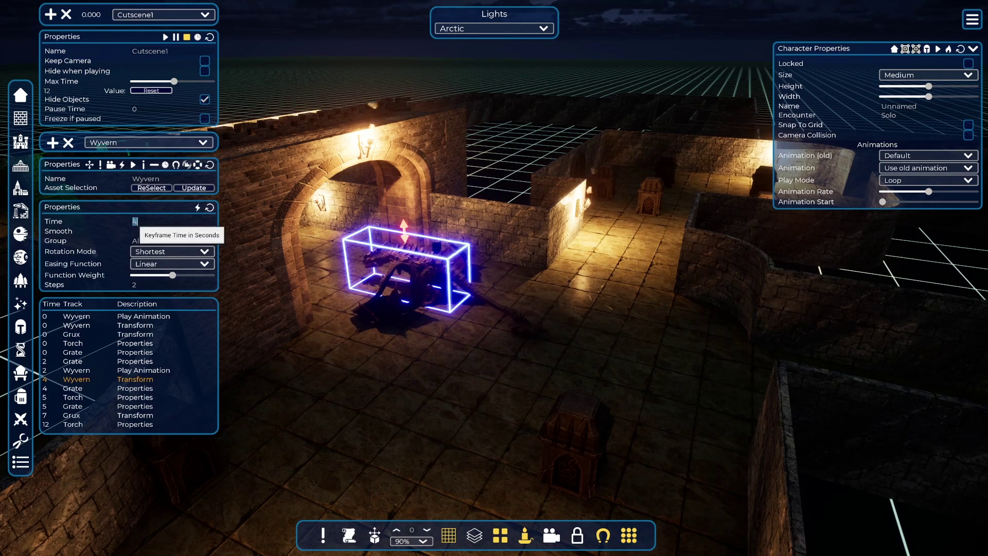
{"action": "type", "text": "2"}
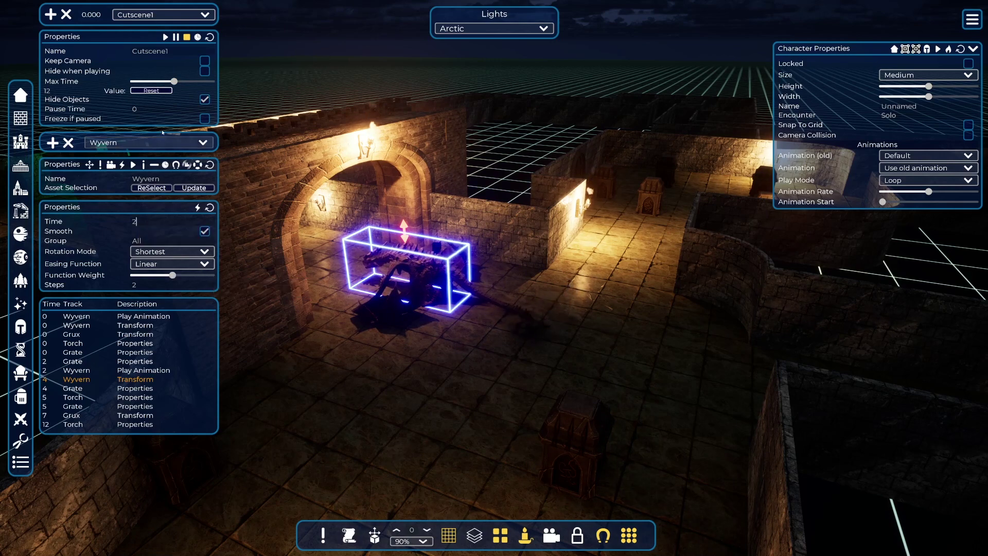
{"action": "left_click", "coordinate": [166, 41]}
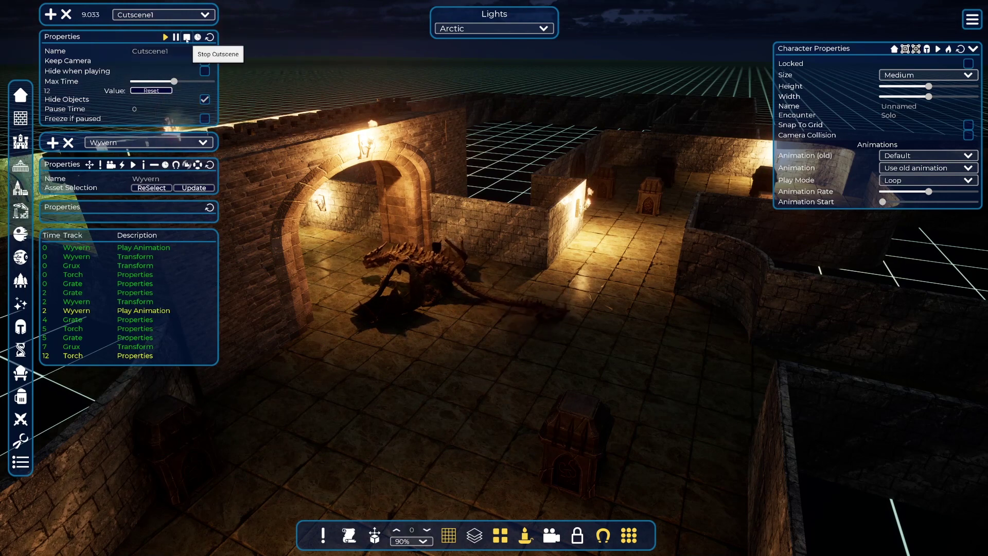
{"action": "left_click", "coordinate": [187, 37]}
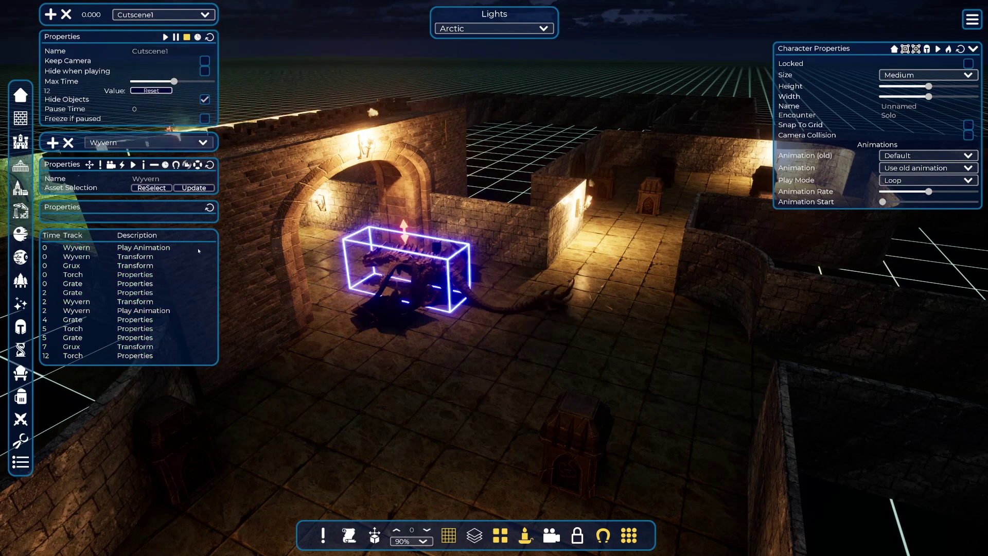
Set the time of the wyvern's landing Transform keyframe to 3 seconds and play Cutscene1 to check it.
{"action": "left_click", "coordinate": [141, 302]}
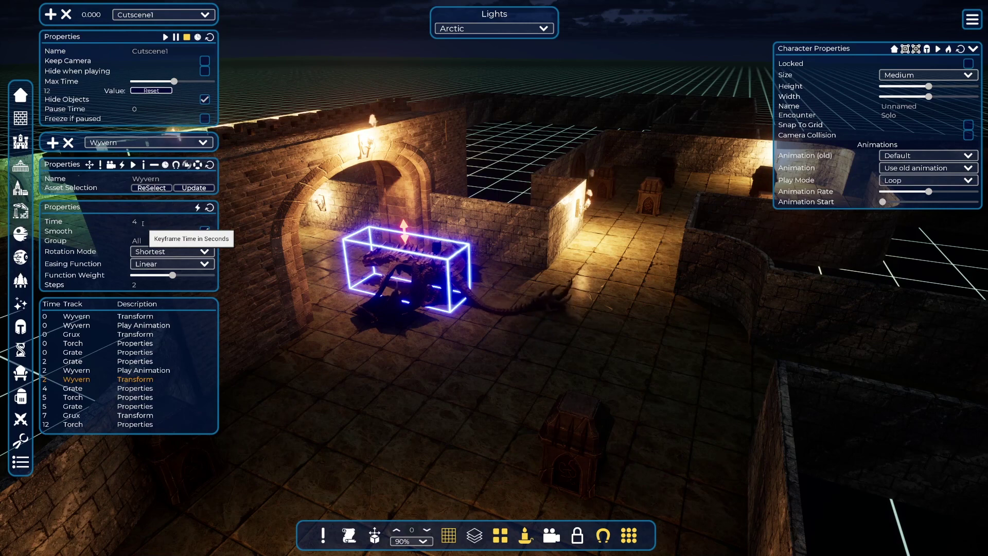
{"action": "double_click", "coordinate": [134, 223]}
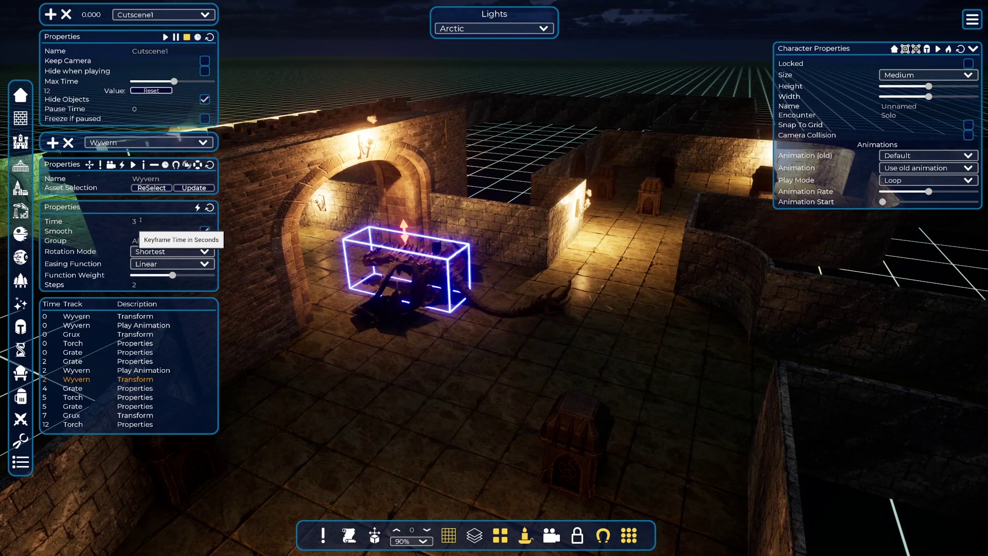
{"action": "key", "text": "Return"}
{"action": "left_click", "coordinate": [166, 37]}
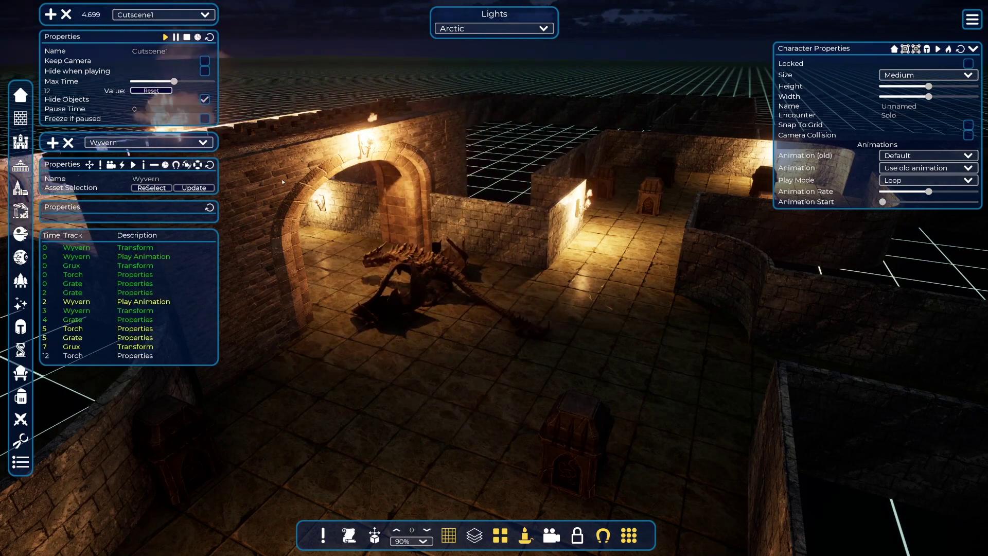
{"action": "key", "text": "Escape"}
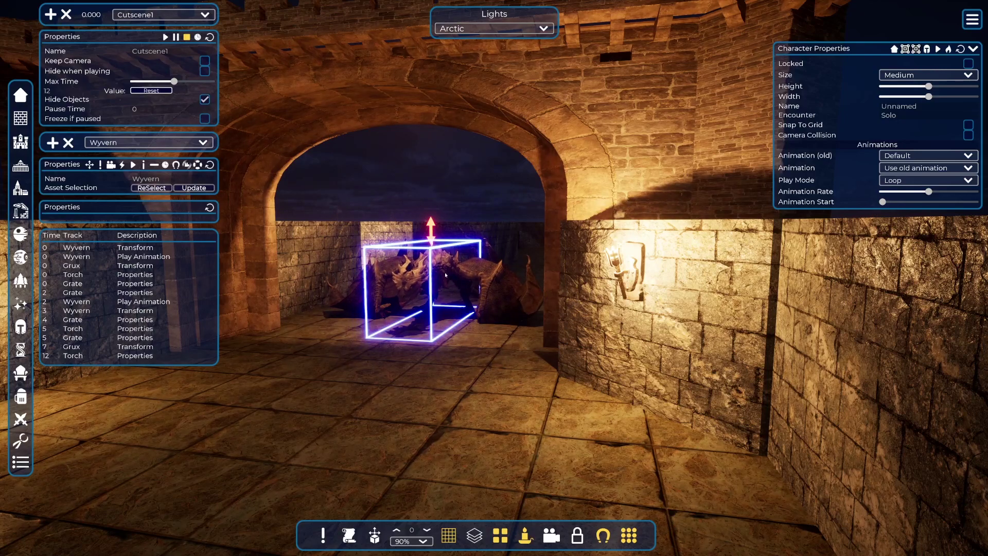
Replay Cutscene1 from a low viewpoint in front of the archway to watch the wyvern land.
{"action": "left_click", "coordinate": [165, 37]}
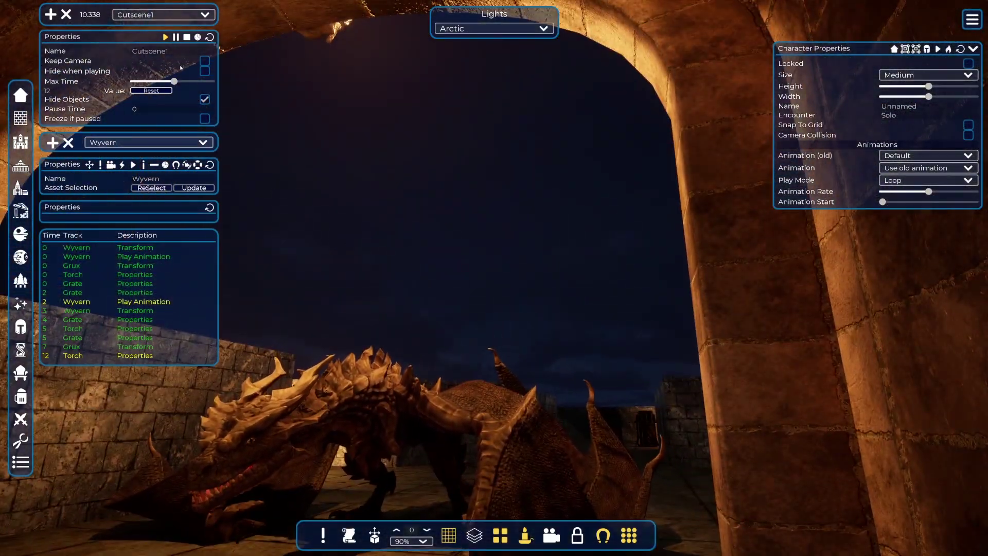
{"action": "left_click", "coordinate": [166, 37]}
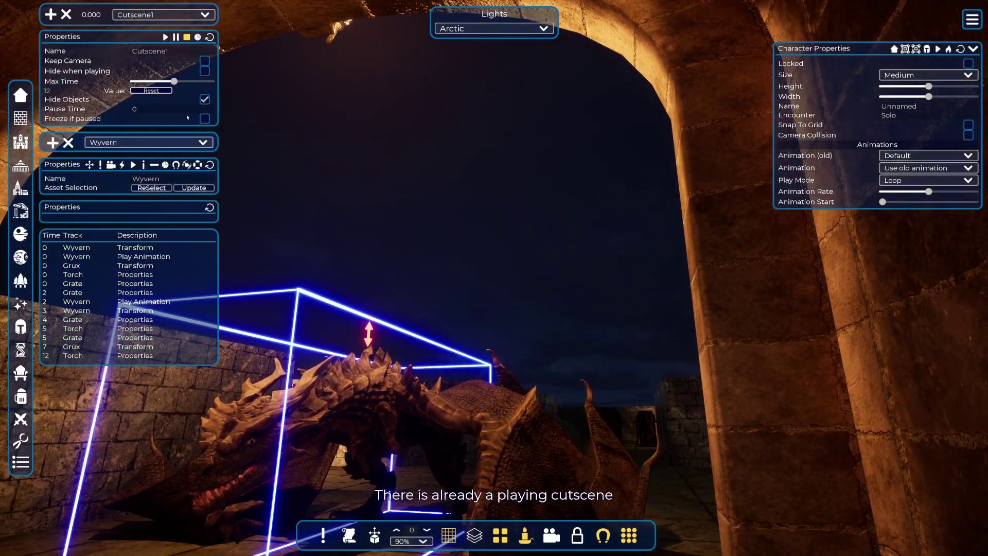
{"action": "left_click", "coordinate": [186, 38]}
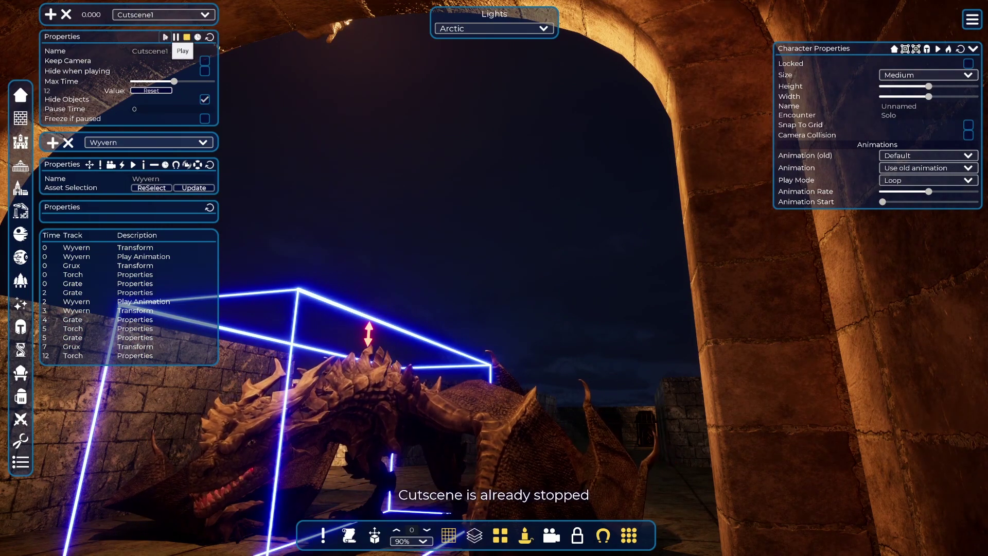
{"action": "left_click", "coordinate": [165, 37]}
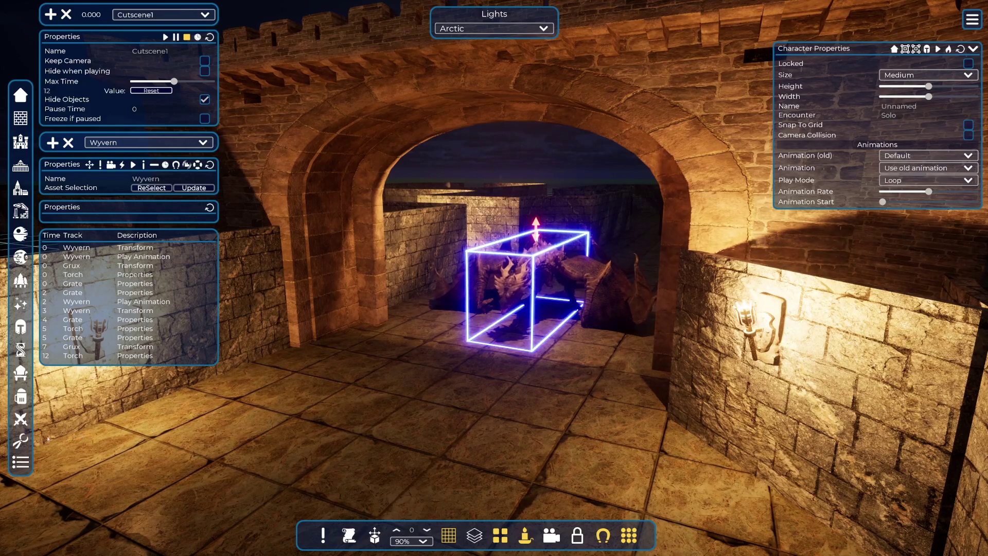
Place a camera object on the floor in front of the archway and select it.
{"action": "left_click", "coordinate": [20, 441]}
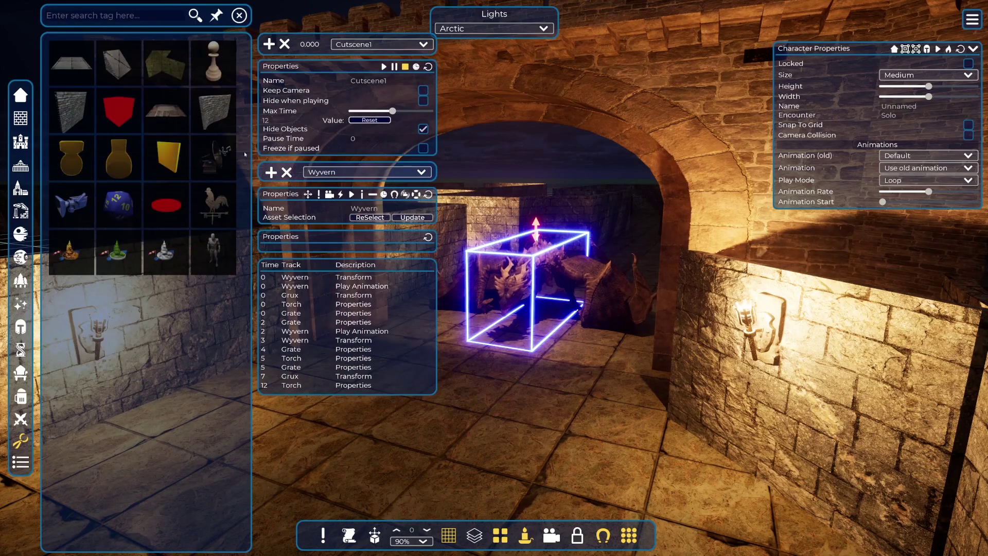
{"action": "left_click_drag", "start_coordinate": [87, 209], "coordinate": [457, 451]}
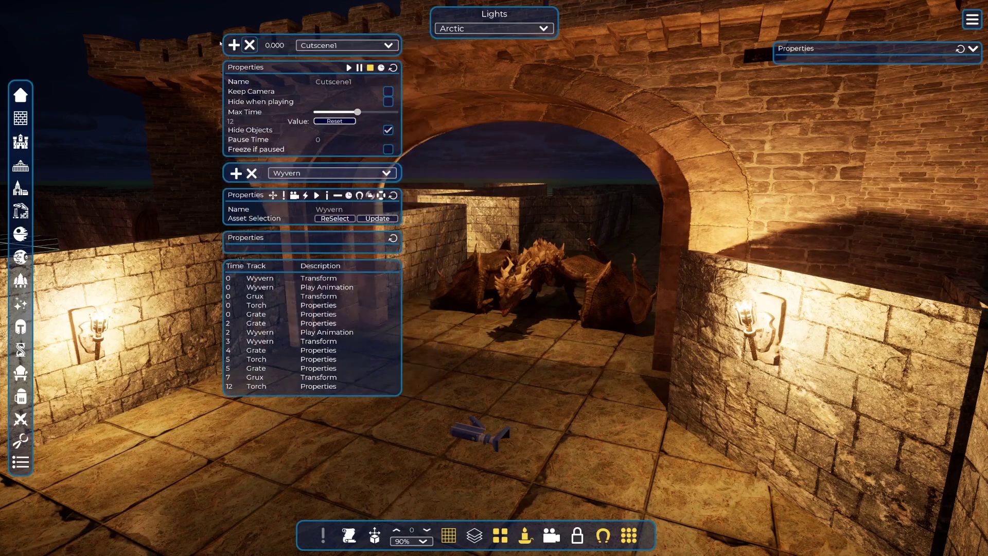
{"action": "left_click", "coordinate": [466, 438]}
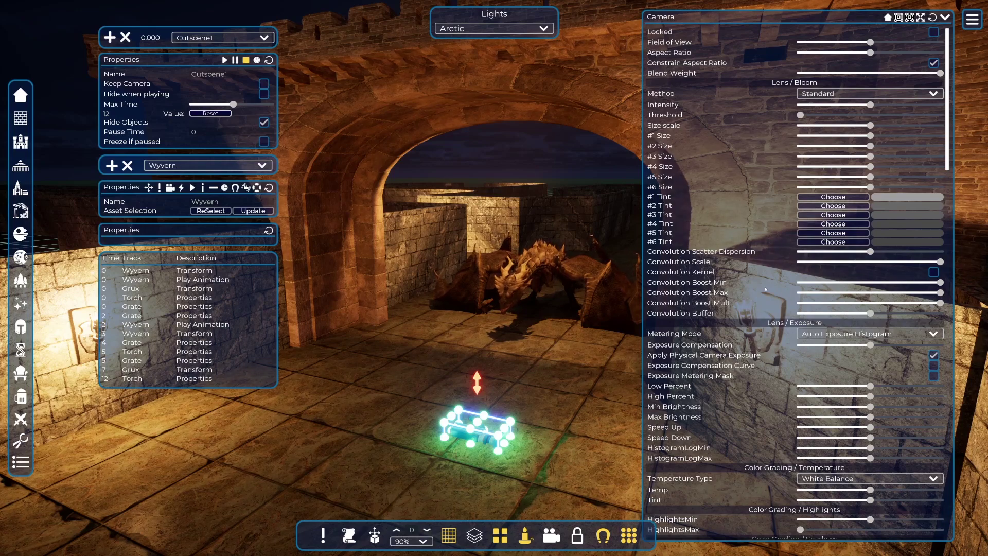
Examine the camera's available properties, from bloom, exposure and color grading to depth of field and path tracing.
{"action": "scroll", "coordinate": [765, 289], "scroll_direction": "down", "scroll_amount": 5}
{"action": "scroll", "coordinate": [765, 291], "scroll_direction": "down", "scroll_amount": 10}
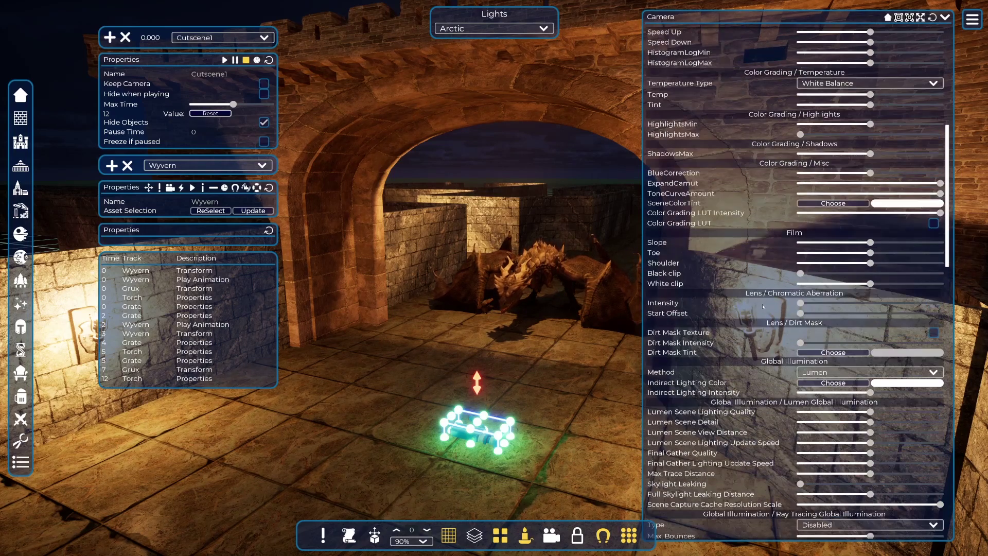
{"action": "scroll", "coordinate": [763, 307], "scroll_direction": "down", "scroll_amount": 10}
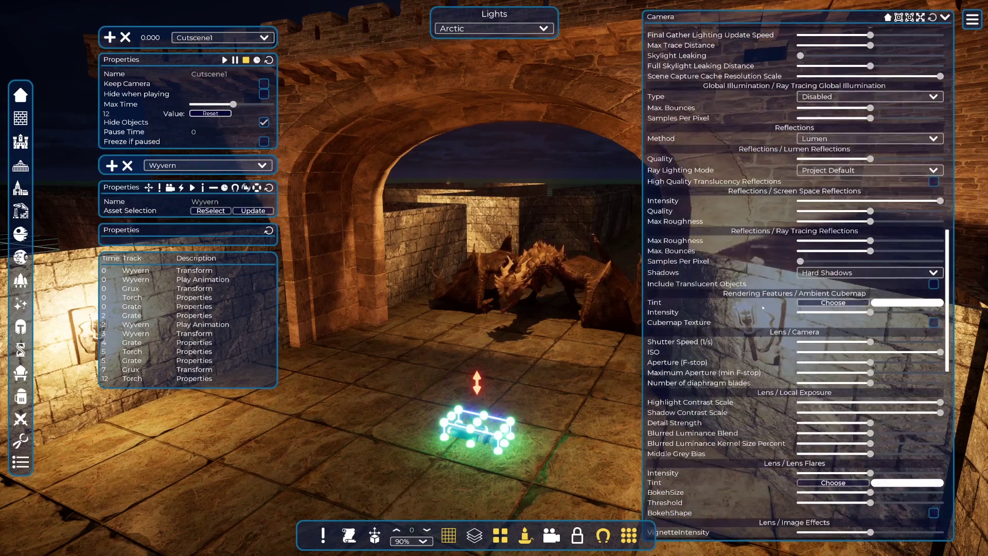
{"action": "scroll", "coordinate": [763, 308], "scroll_direction": "down", "scroll_amount": 9}
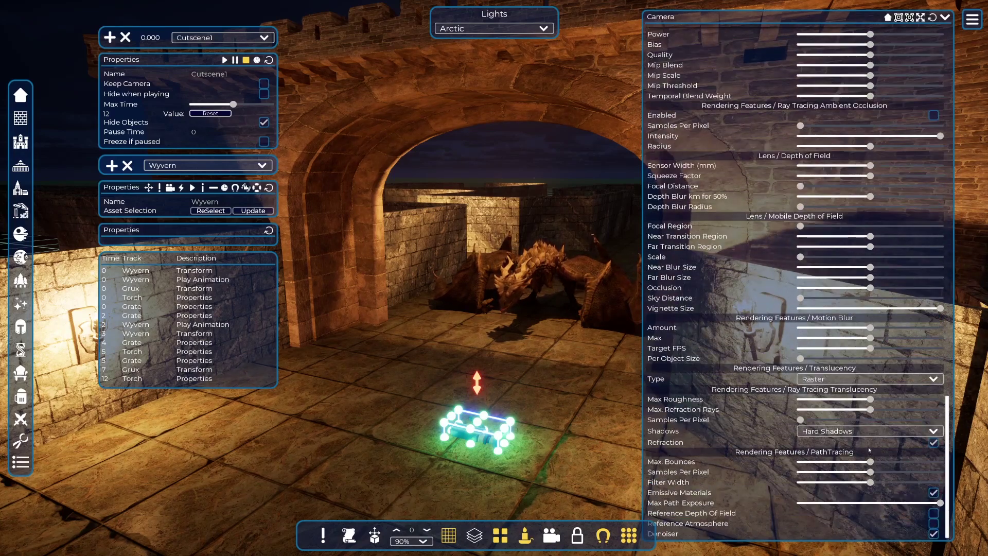
{"action": "left_click_drag", "start_coordinate": [947, 480], "coordinate": [940, 98]}
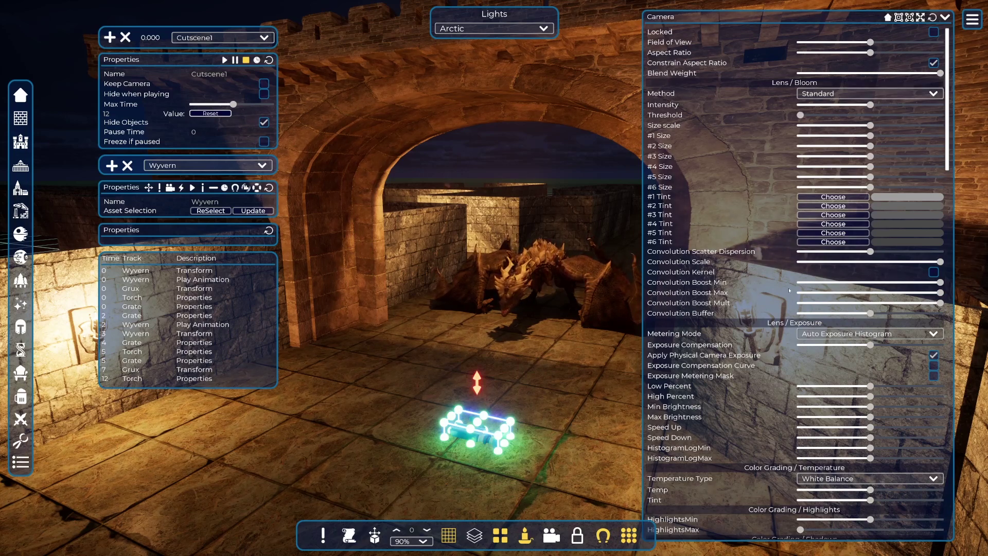
{"action": "scroll", "coordinate": [789, 293], "scroll_direction": "down", "scroll_amount": 6}
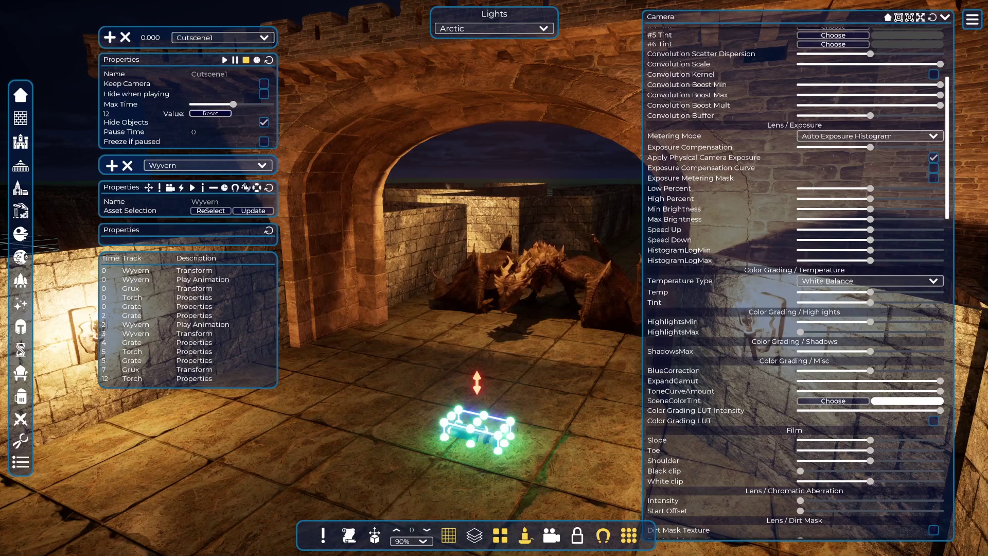
{"action": "key", "text": "Escape"}
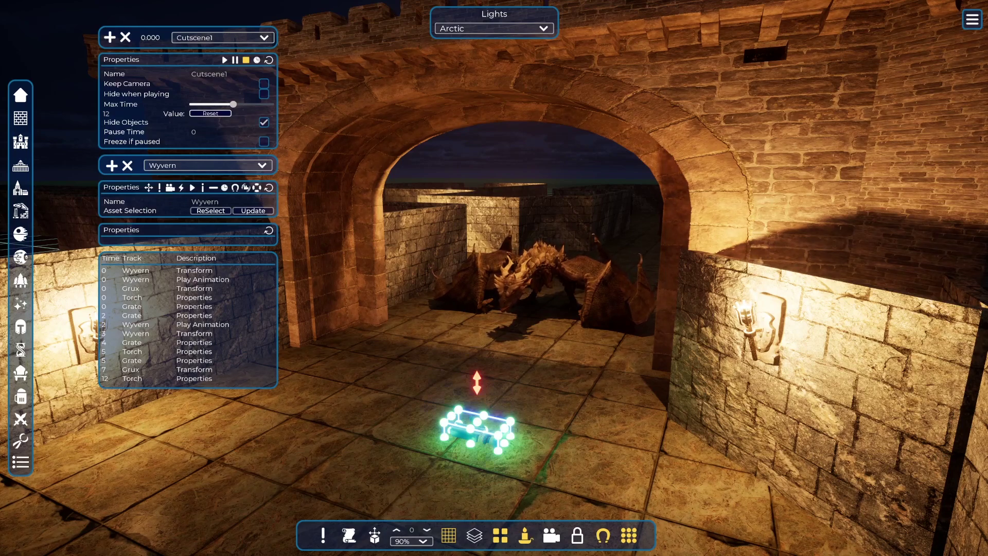
Reposition and rotate the camera so that it faces the wyvern beneath the archway.
{"action": "scroll", "coordinate": [479, 437], "scroll_direction": "down", "scroll_amount": 5}
{"action": "scroll", "coordinate": [480, 438], "scroll_direction": "up", "scroll_amount": 8}
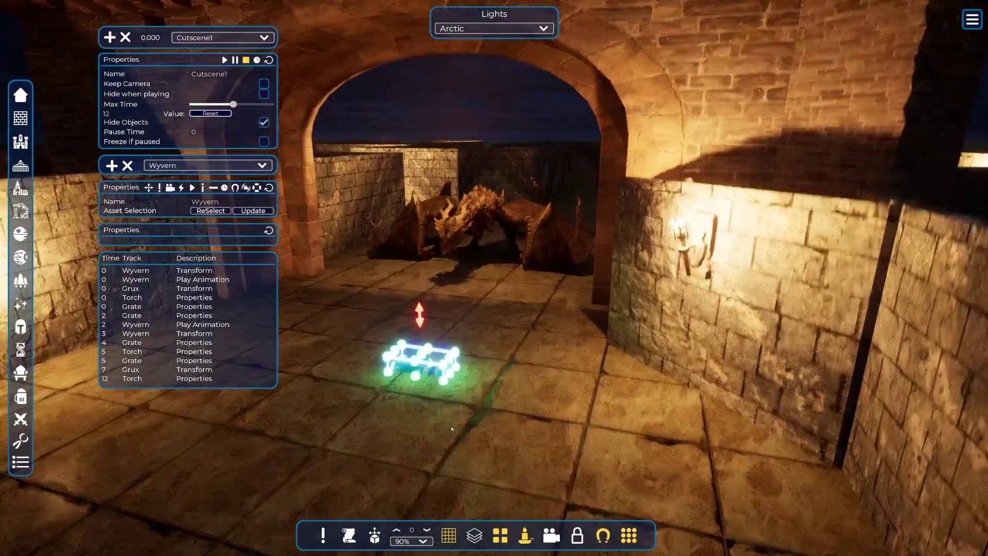
{"action": "mouse_move", "coordinate": [420, 363]}
{"action": "left_mouse_down"}
{"action": "mouse_move", "coordinate": [432, 463]}
{"action": "mouse_move", "coordinate": [427, 373]}
{"action": "left_mouse_up"}
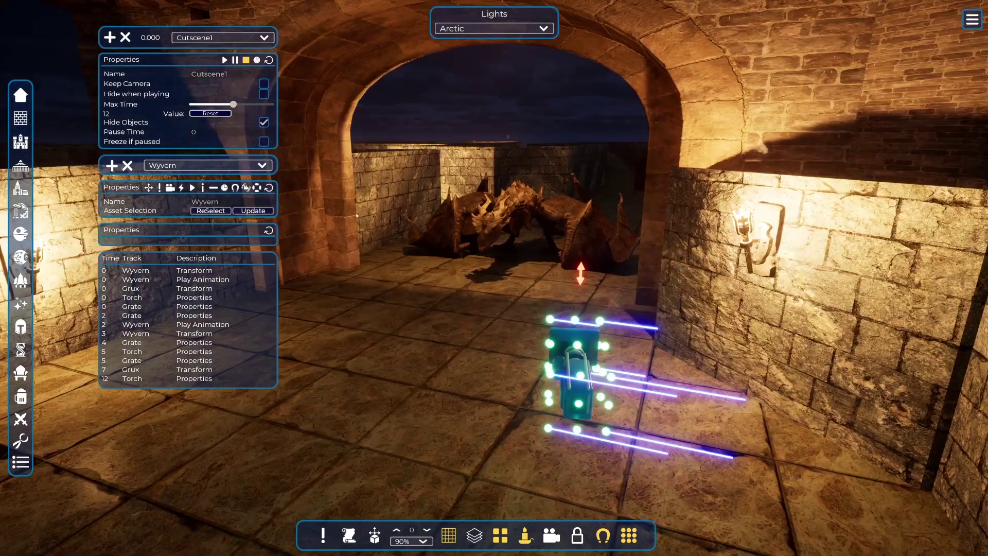
Add a new track to Cutscene1 for the selected camera and name it Camera.
{"action": "left_click", "coordinate": [112, 166]}
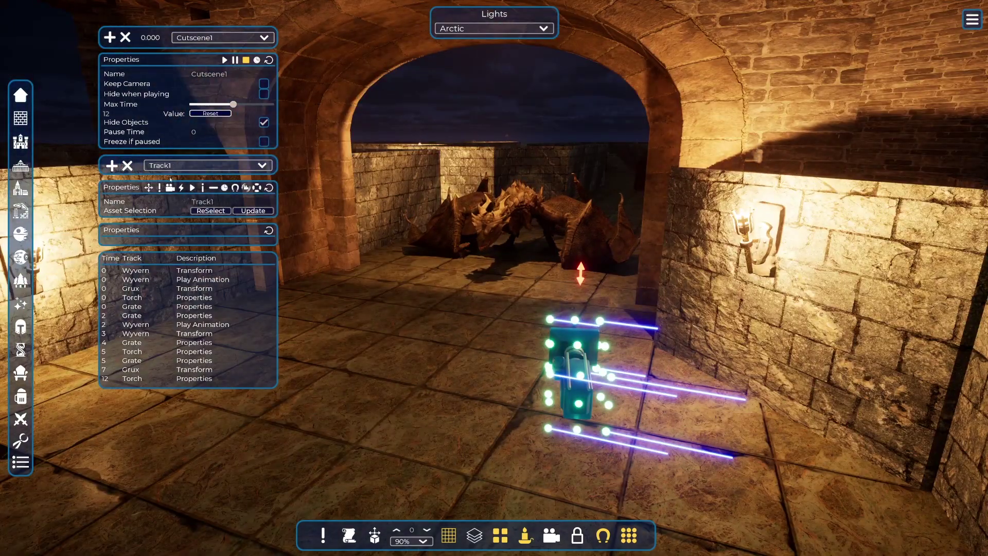
{"action": "double_click", "coordinate": [216, 202]}
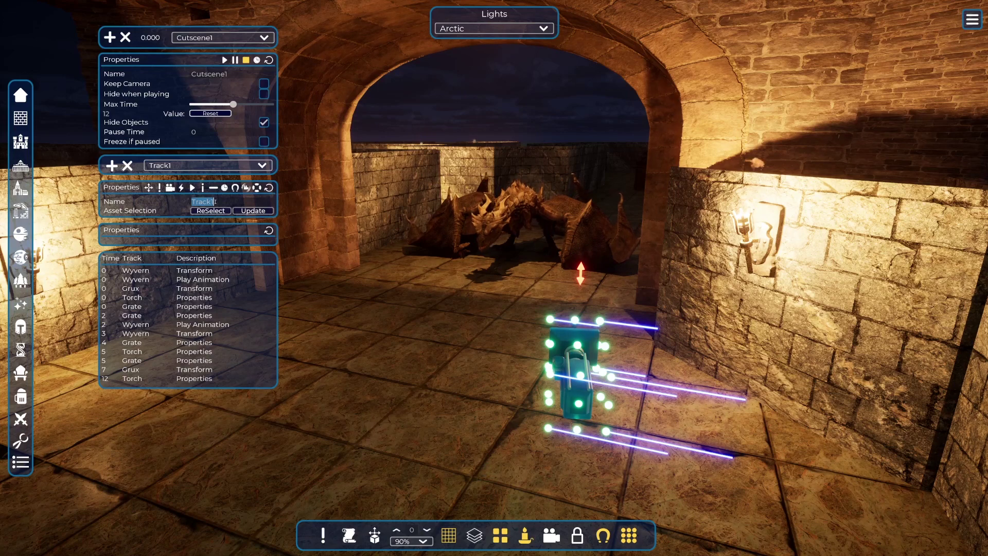
{"action": "type", "text": "Camera"}
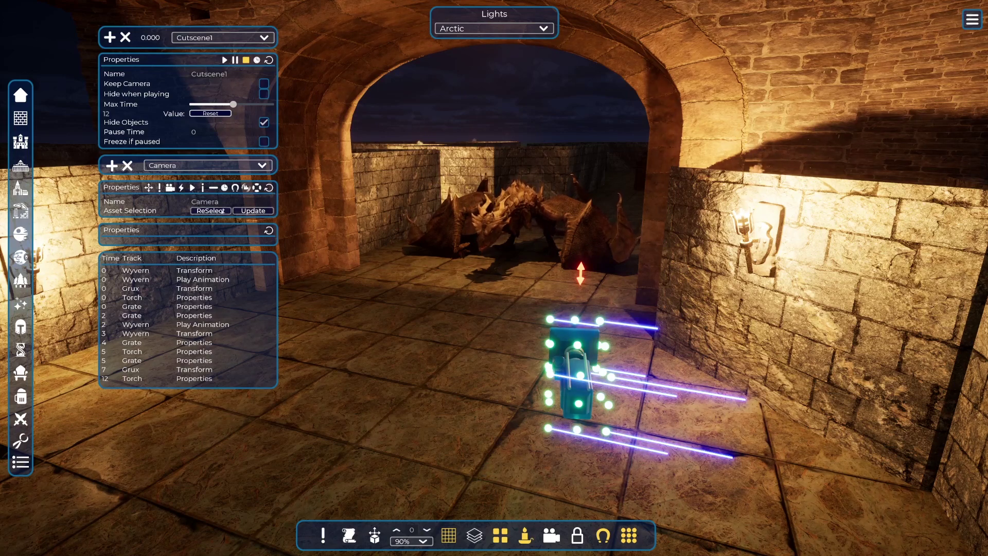
{"action": "left_click", "coordinate": [476, 373]}
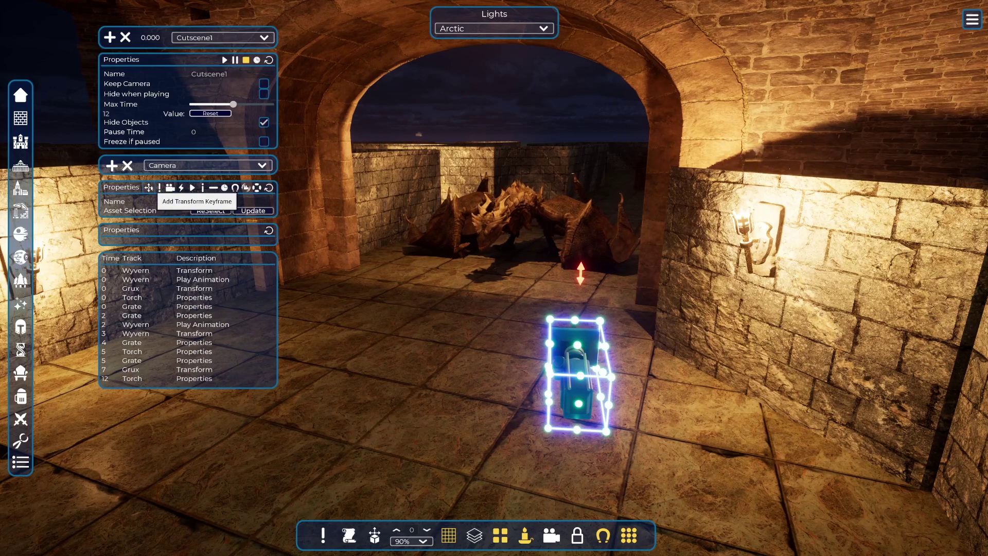
Add a Transform keyframe at 3 seconds to the Camera track.
{"action": "left_click", "coordinate": [148, 187]}
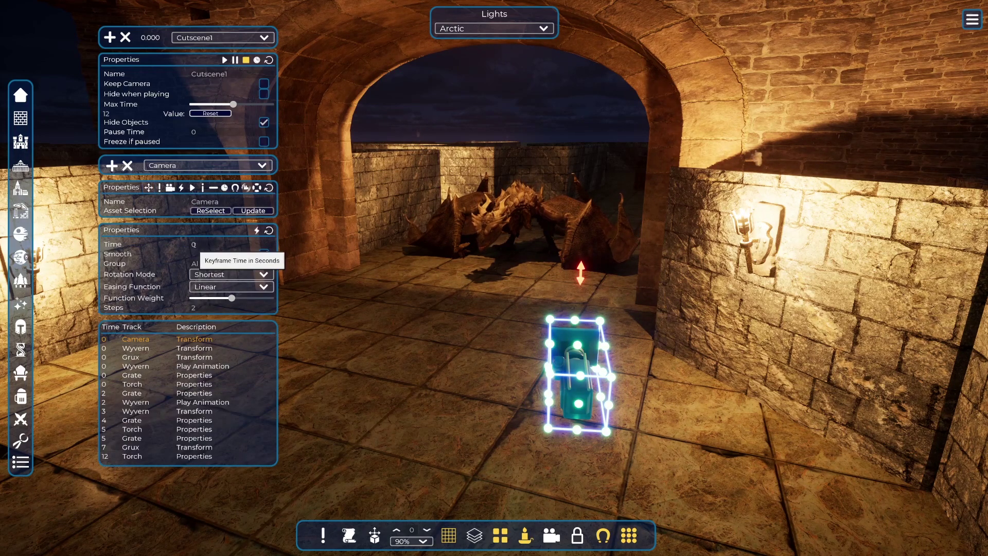
{"action": "type", "text": "3"}
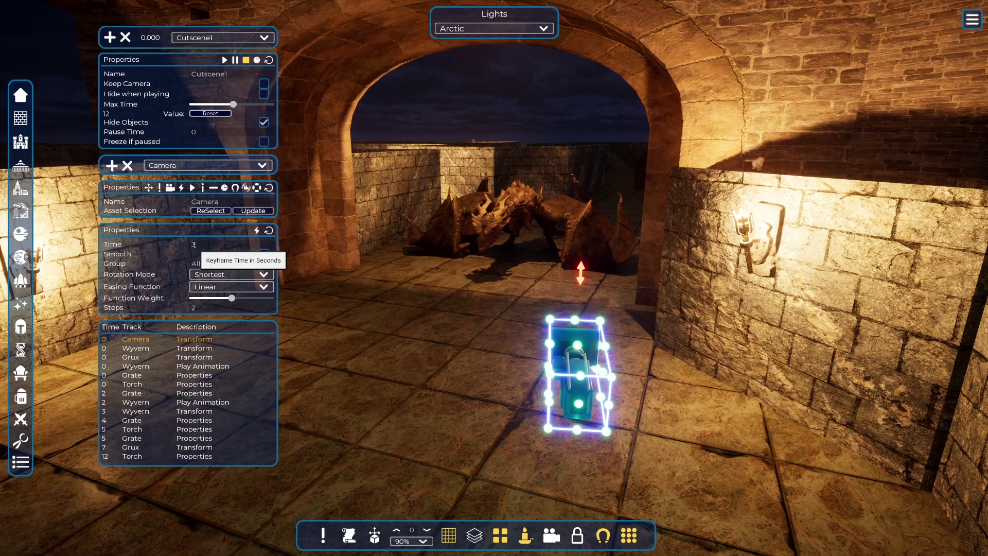
{"action": "key", "text": "Return"}
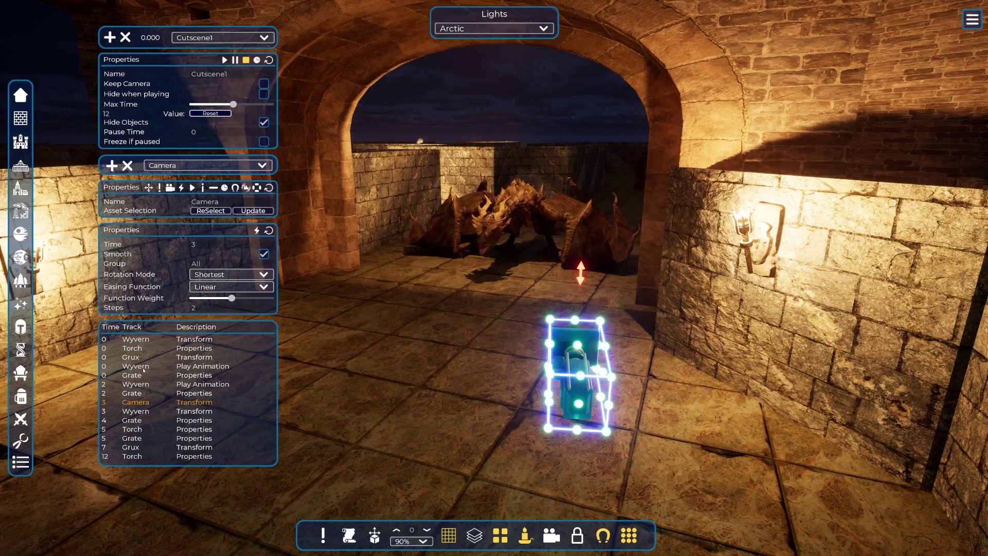
Return the wyvern to its starting position in the air using its Transform keyframe at 0 seconds.
{"action": "left_click", "coordinate": [141, 341]}
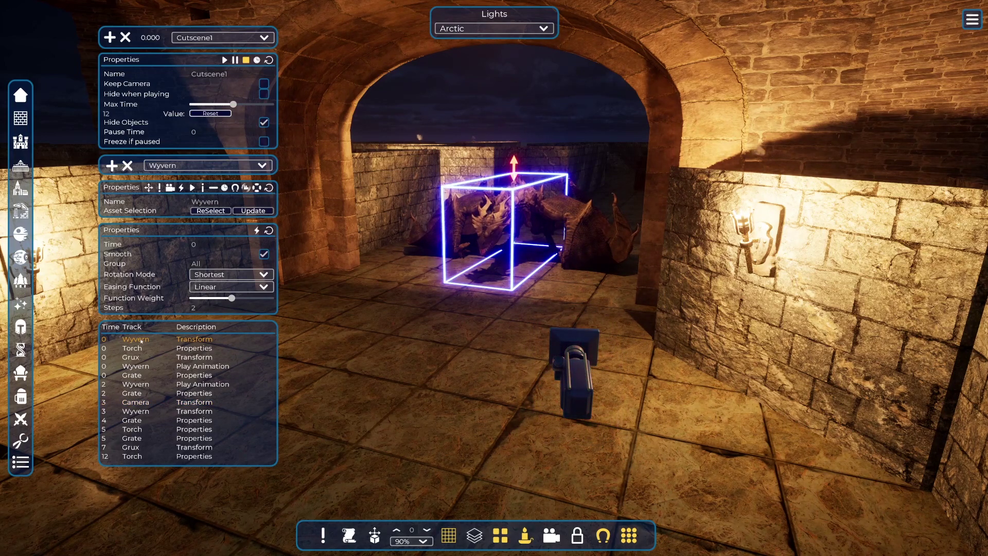
{"action": "left_click", "coordinate": [138, 365]}
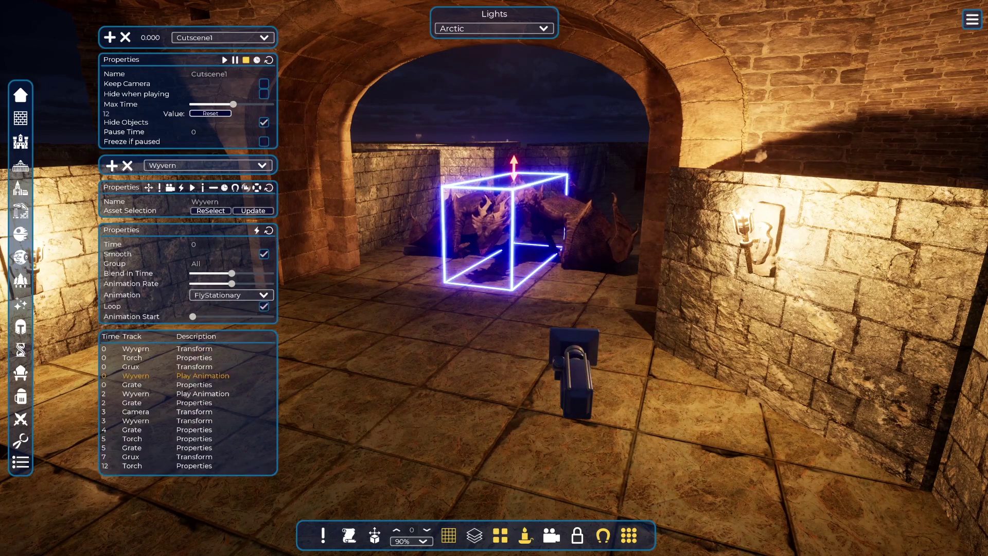
{"action": "left_click", "coordinate": [229, 348]}
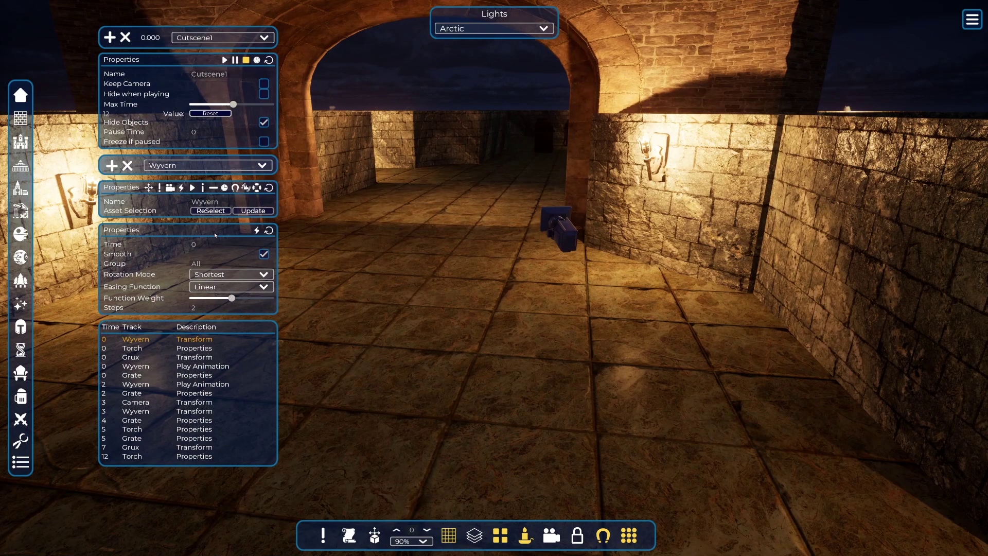
Reposition the camera near the archway and angle it upward toward the wyvern hovering in the sky.
{"action": "left_click", "coordinate": [562, 229]}
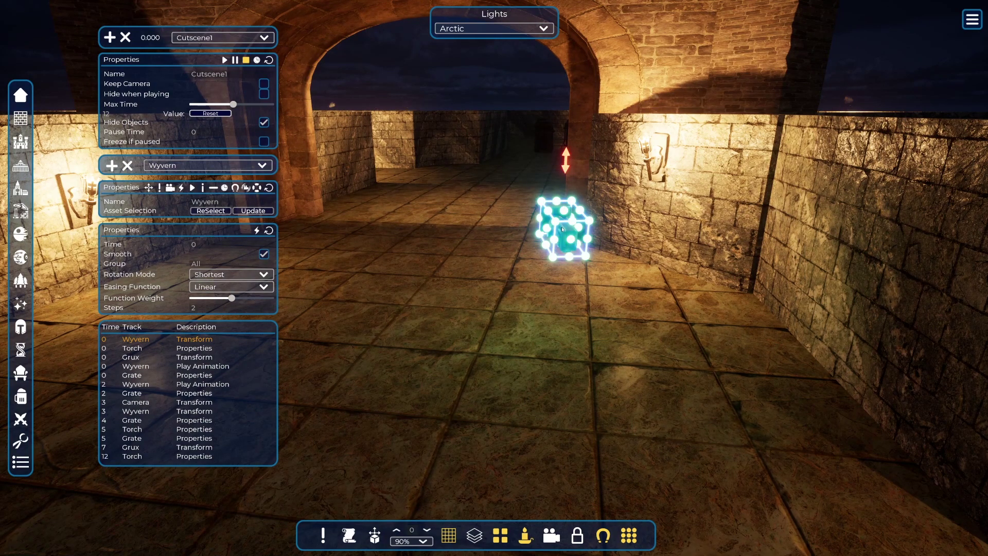
{"action": "double_click", "coordinate": [562, 229]}
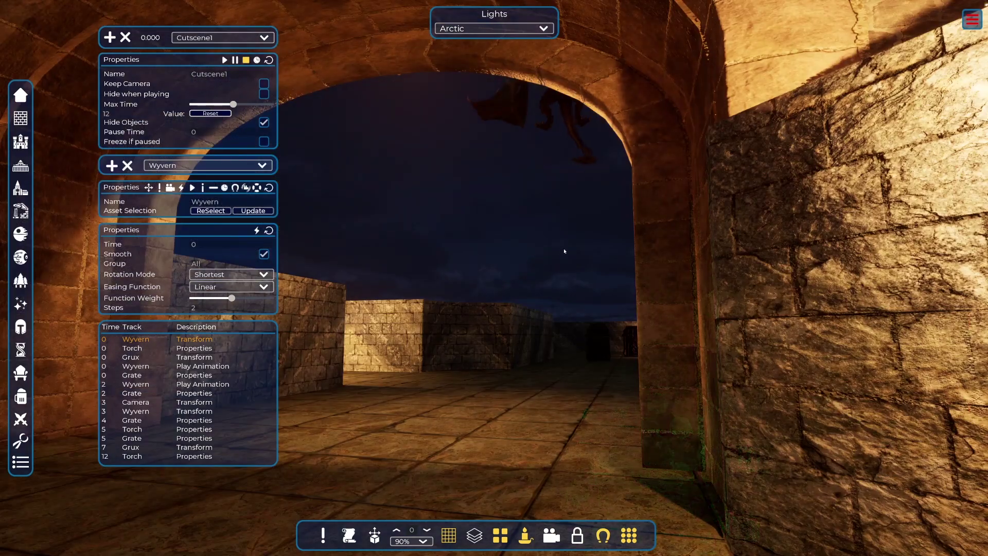
{"action": "right_click_drag", "start_coordinate": [564, 248], "coordinate": [564, 248]}
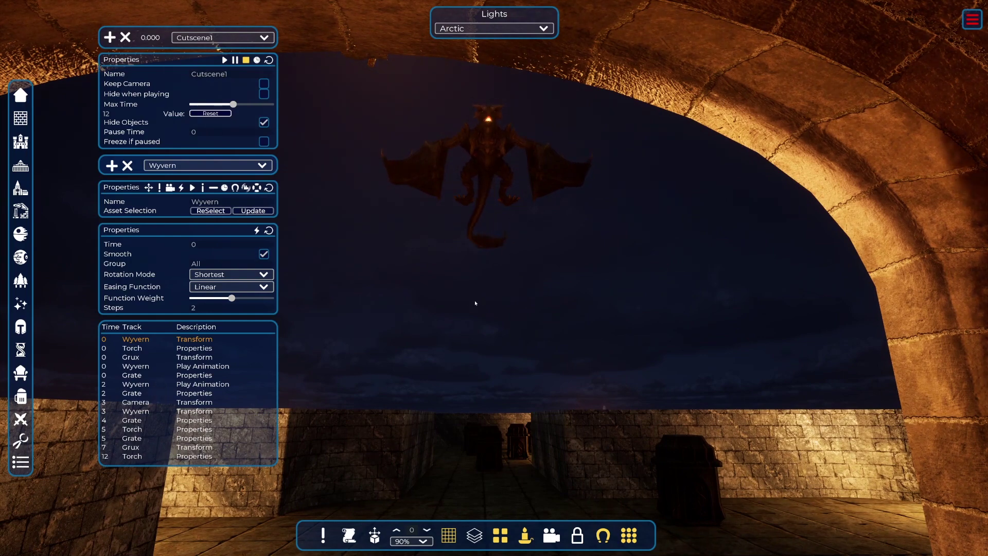
{"action": "right_click_drag", "start_coordinate": [475, 301], "coordinate": [512, 284]}
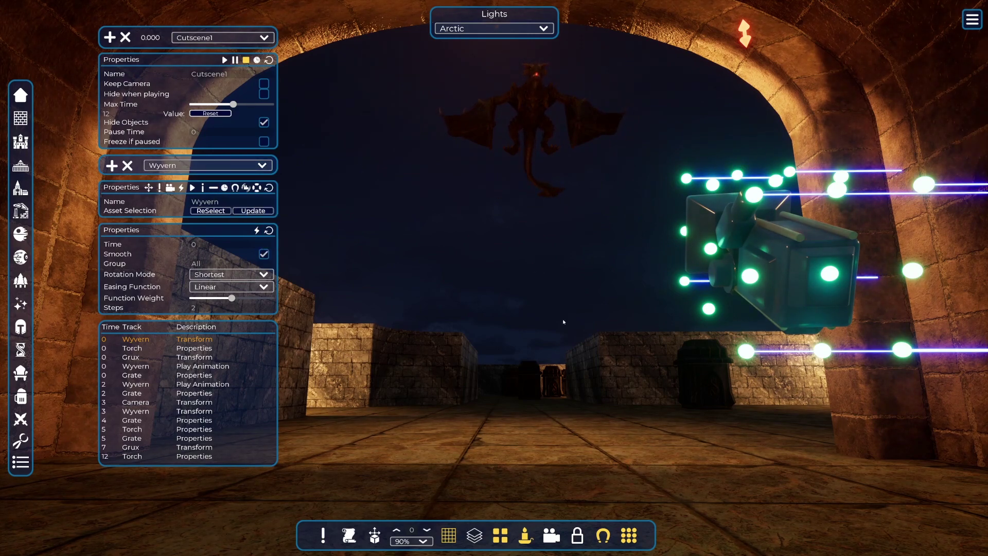
Add a Transform keyframe at 0 seconds to the Camera track.
{"action": "left_click", "coordinate": [174, 166]}
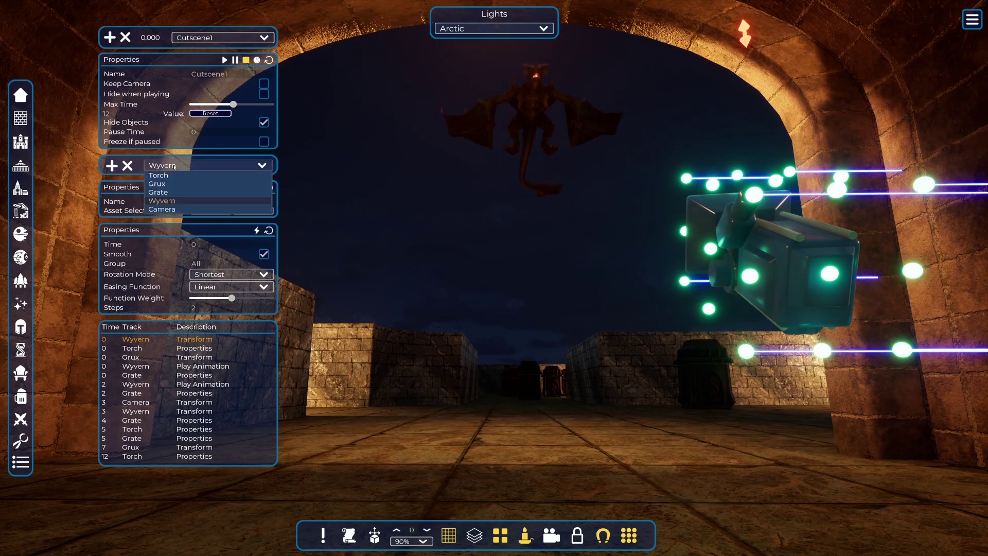
{"action": "left_click", "coordinate": [174, 209]}
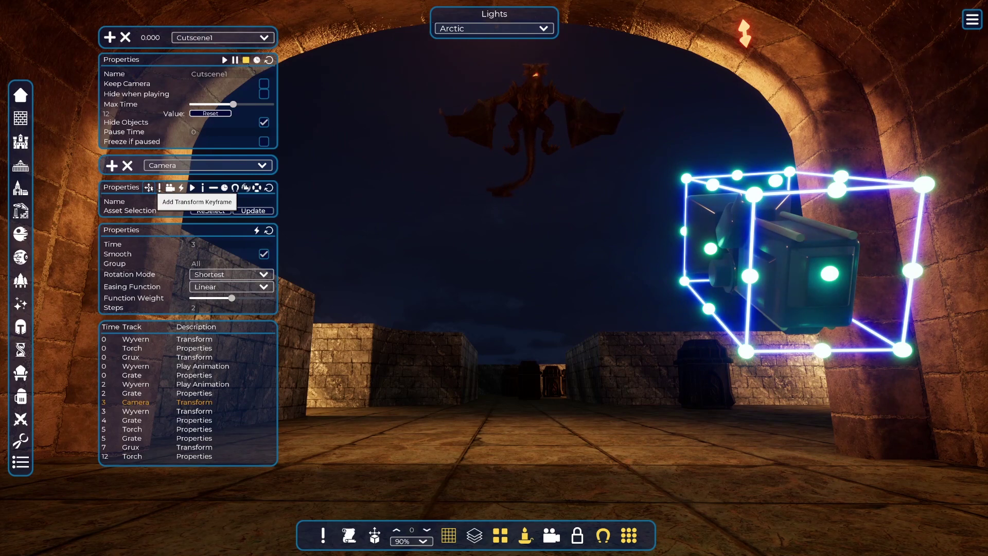
{"action": "left_click", "coordinate": [149, 188]}
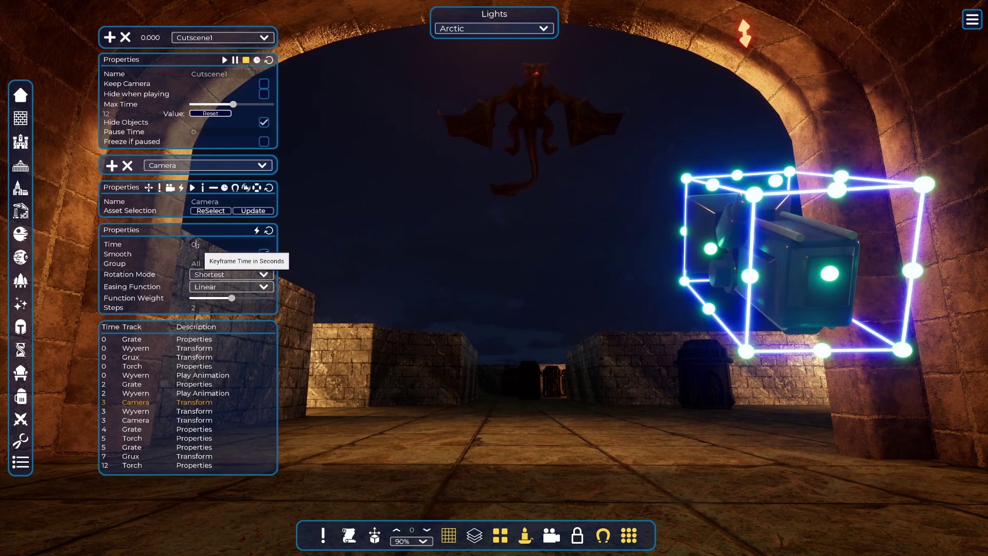
{"action": "key", "text": "Return"}
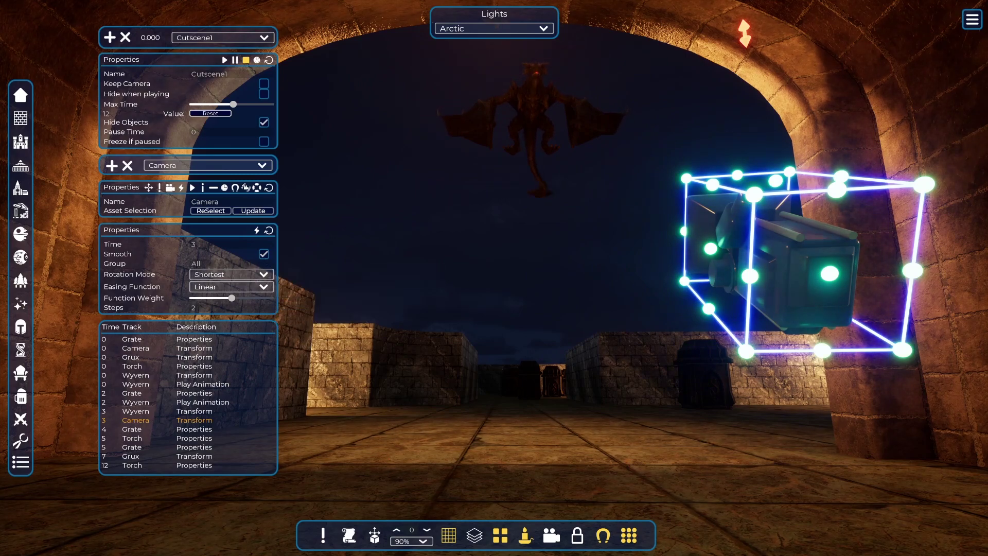
Turn on the camera picture-in-picture and play Cutscene1 to preview the camera's shot.
{"action": "right_click_drag", "start_coordinate": [744, 33], "coordinate": [767, 98]}
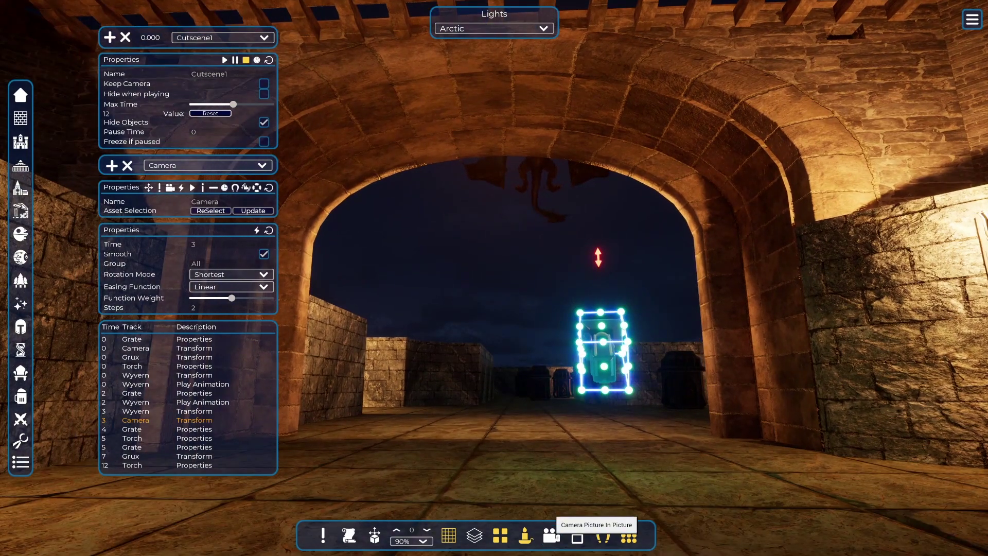
{"action": "left_click", "coordinate": [551, 535]}
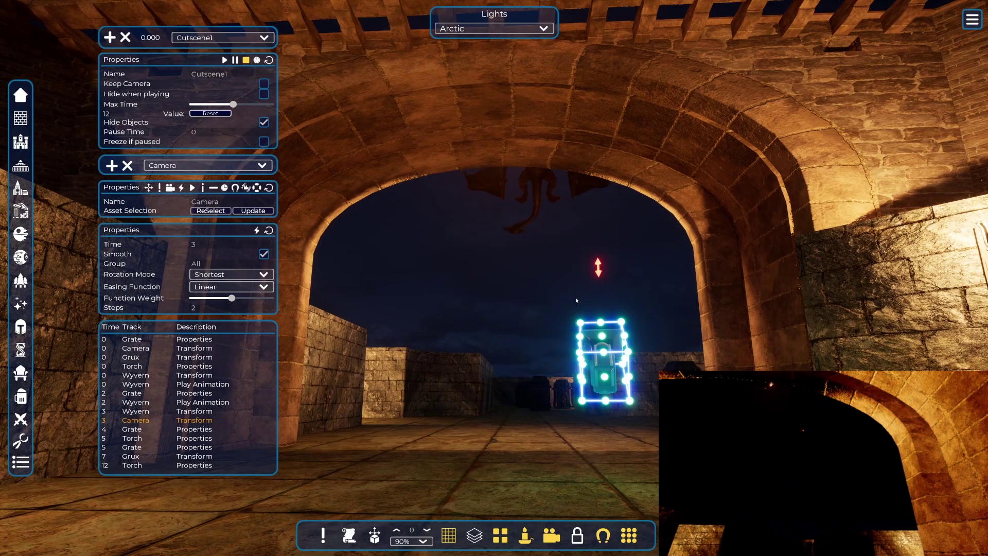
{"action": "left_click", "coordinate": [225, 60]}
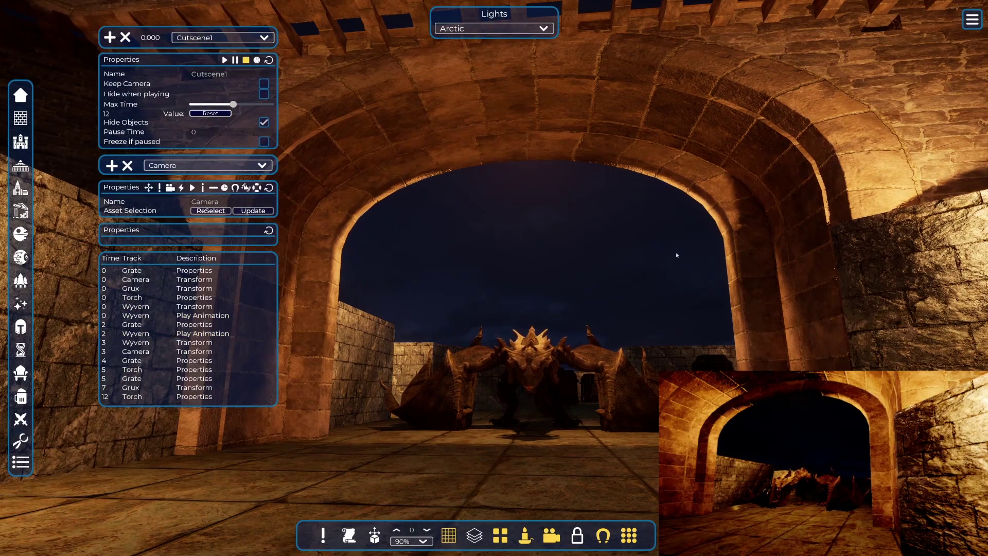
Select the Grux standing in front of the grate and turn off the camera picture-in-picture.
{"action": "right_click_drag", "start_coordinate": [631, 326], "coordinate": [602, 342]}
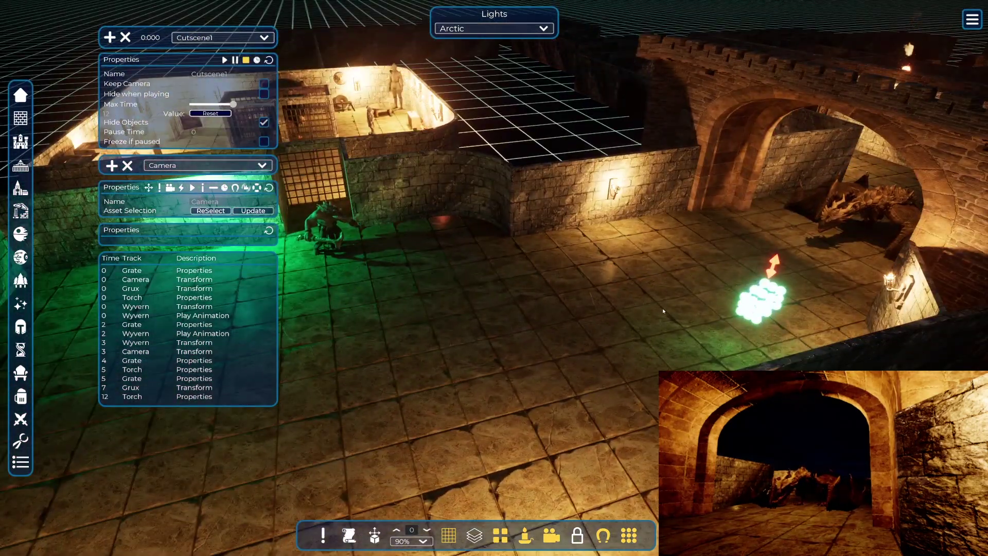
{"action": "left_click", "coordinate": [870, 209]}
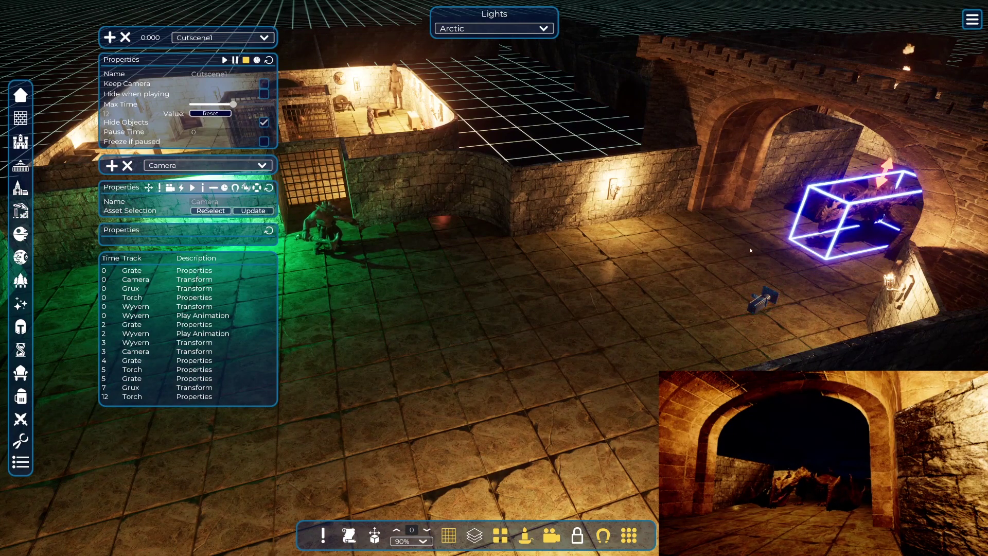
{"action": "left_click", "coordinate": [633, 283]}
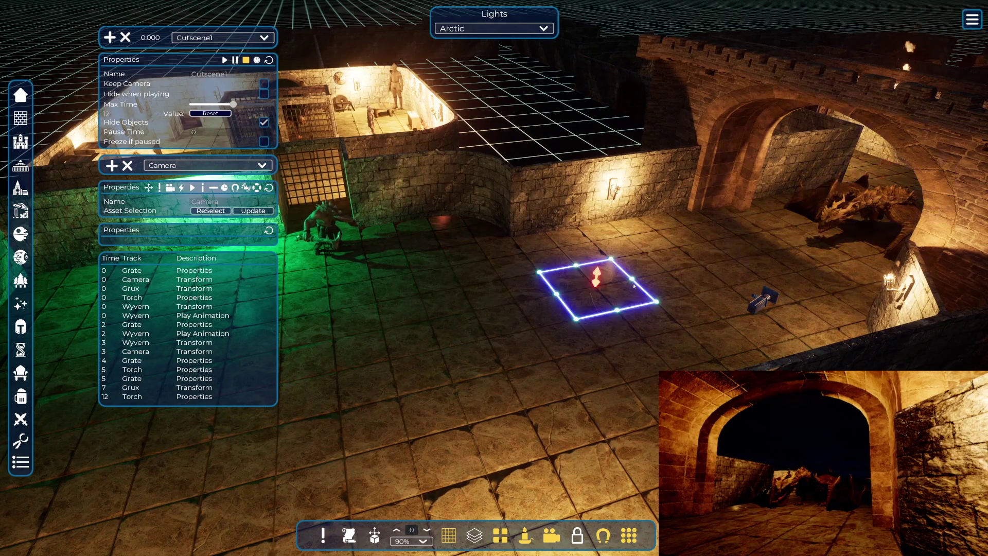
{"action": "left_click", "coordinate": [330, 227]}
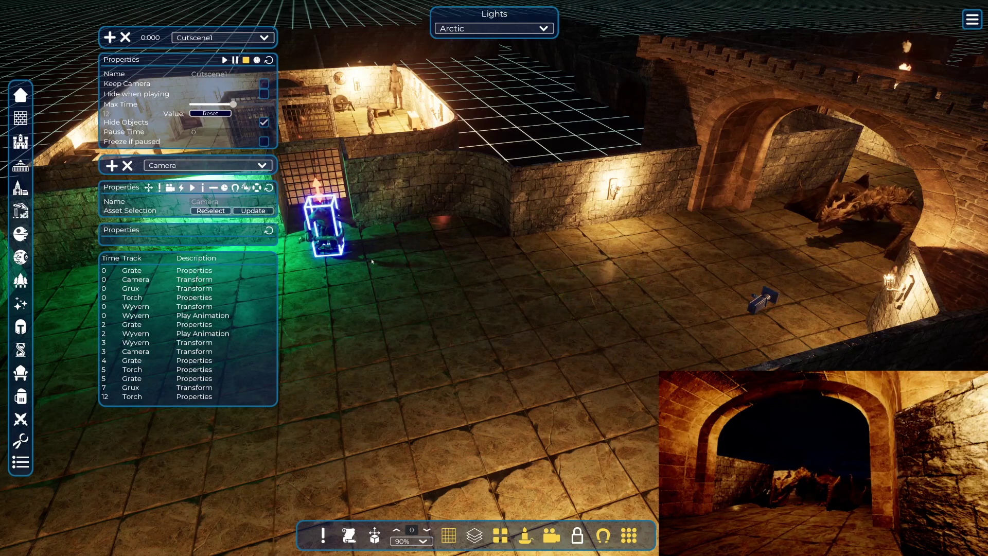
{"action": "left_click", "coordinate": [508, 322]}
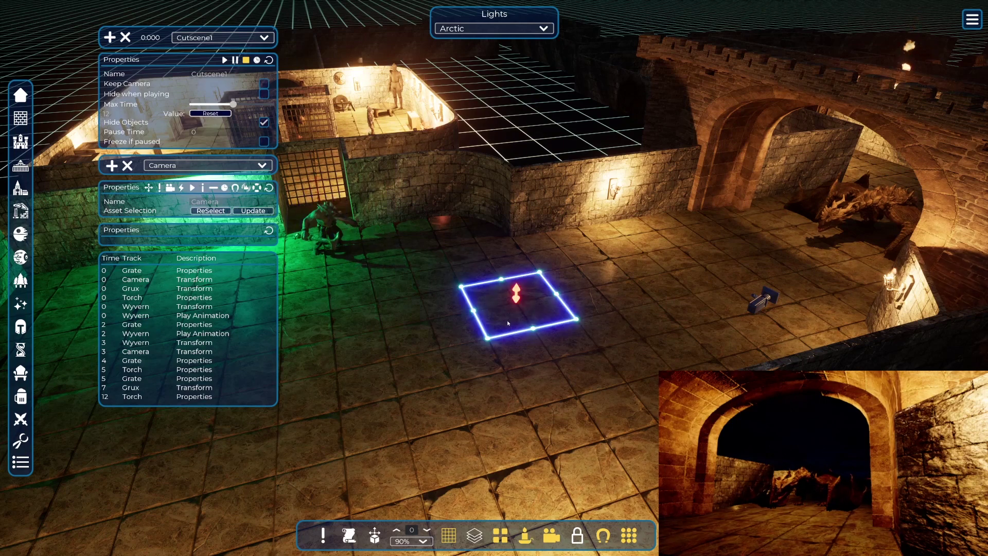
{"action": "left_click", "coordinate": [327, 233]}
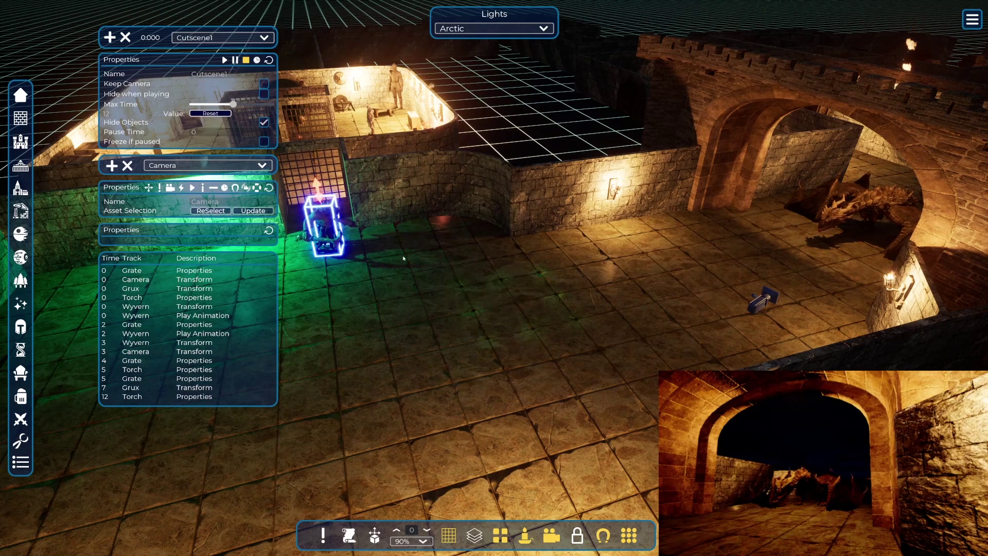
{"action": "right_click_drag", "start_coordinate": [403, 255], "coordinate": [448, 257]}
{"action": "scroll", "coordinate": [494, 278], "scroll_direction": "down", "scroll_amount": 5}
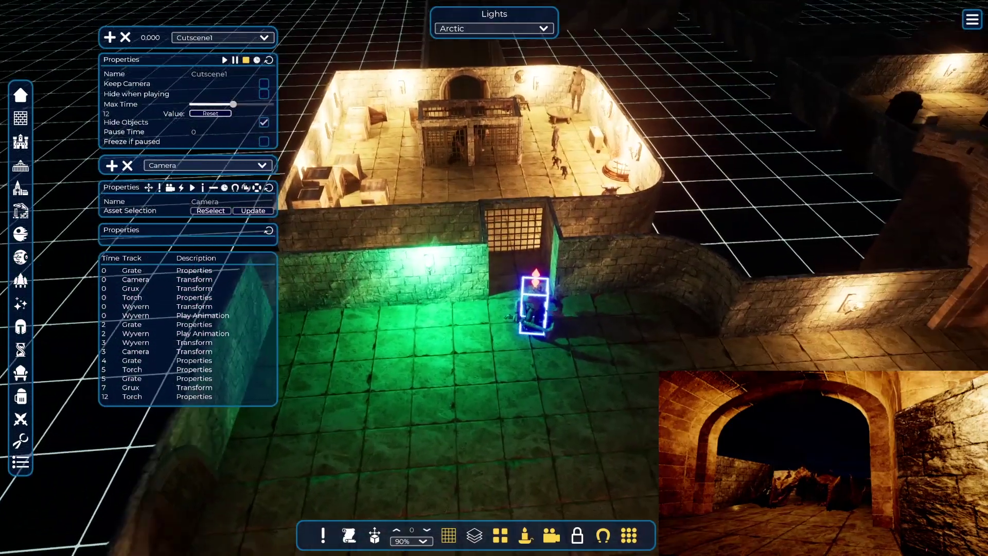
{"action": "right_click_drag", "start_coordinate": [494, 277], "coordinate": [559, 526]}
{"action": "left_click", "coordinate": [551, 536]}
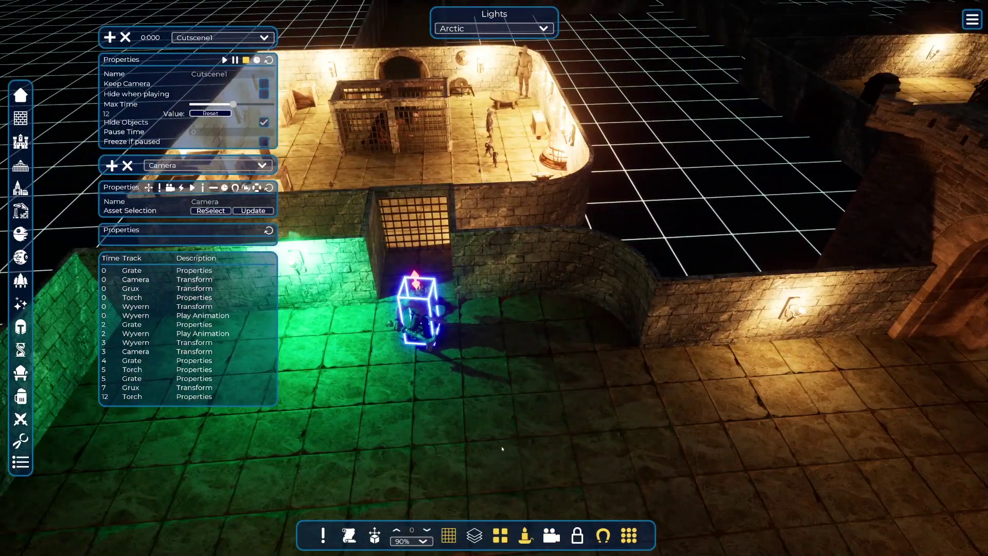
{"action": "scroll", "coordinate": [494, 278], "scroll_direction": "down", "scroll_amount": 5}
{"action": "scroll", "coordinate": [530, 363], "scroll_direction": "up", "scroll_amount": 1}
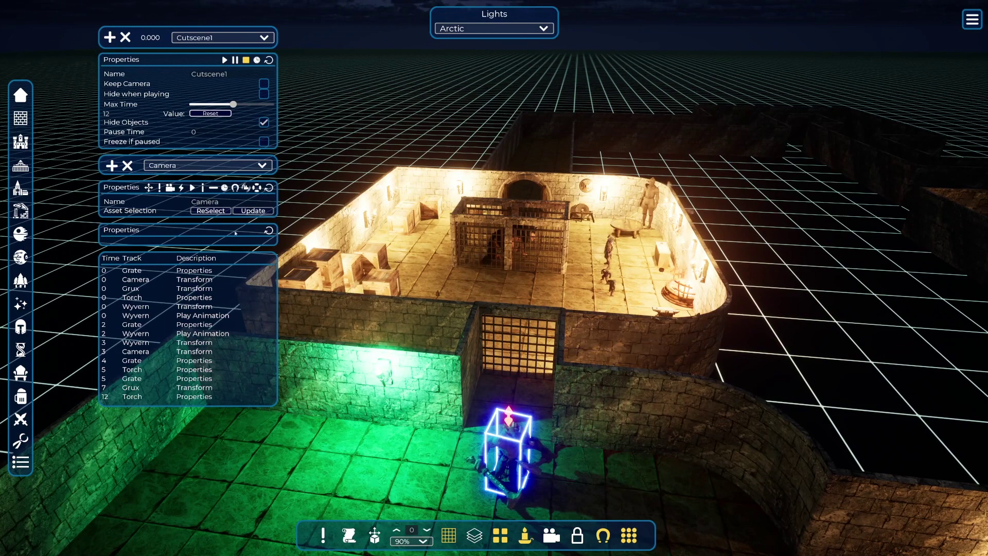
Add a Play Animation keyframe at 0 seconds to the Grux track.
{"action": "left_click", "coordinate": [165, 169]}
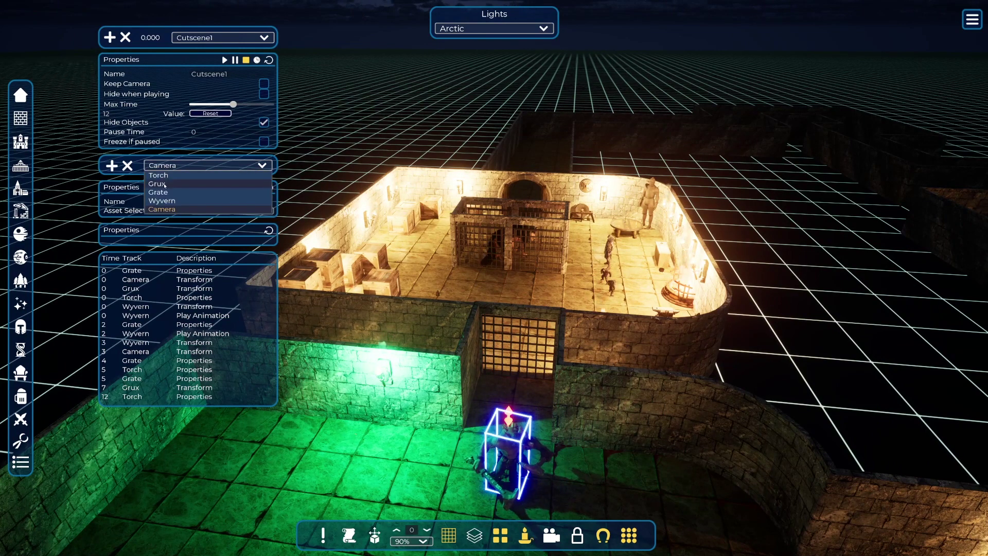
{"action": "left_click", "coordinate": [157, 183]}
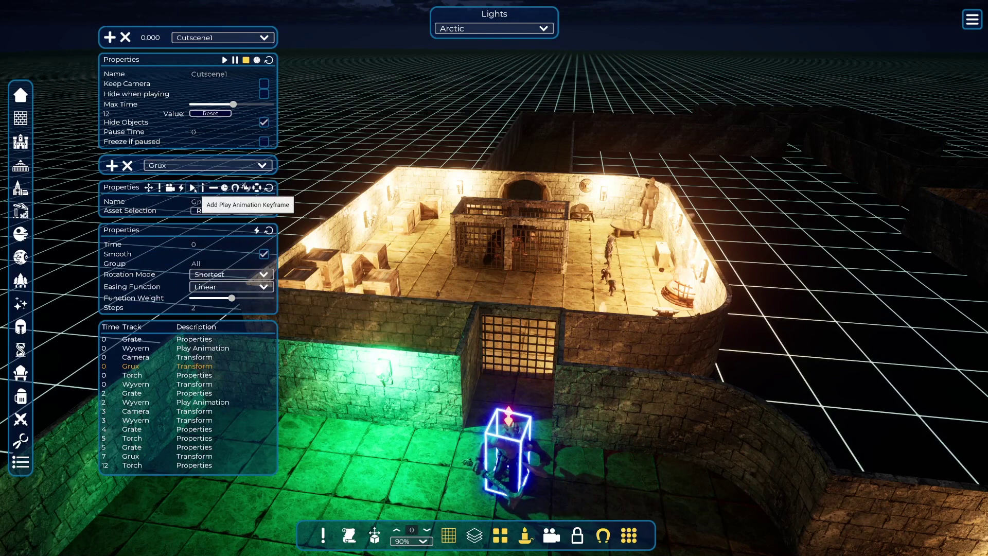
{"action": "left_click", "coordinate": [195, 189]}
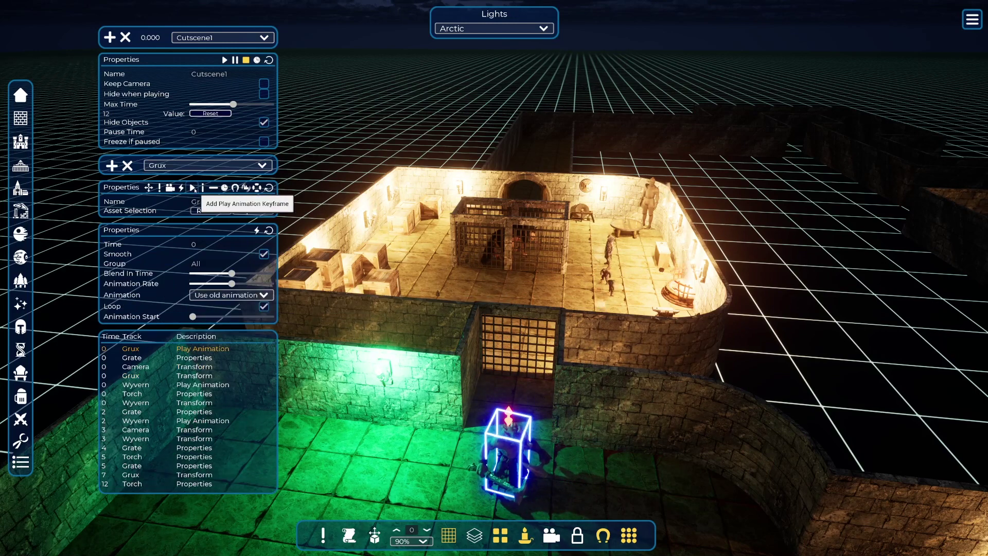
Look through the animations available for the Grux's Play Animation keyframe, including its idle, run, jump and attack variants.
{"action": "left_click", "coordinate": [230, 295]}
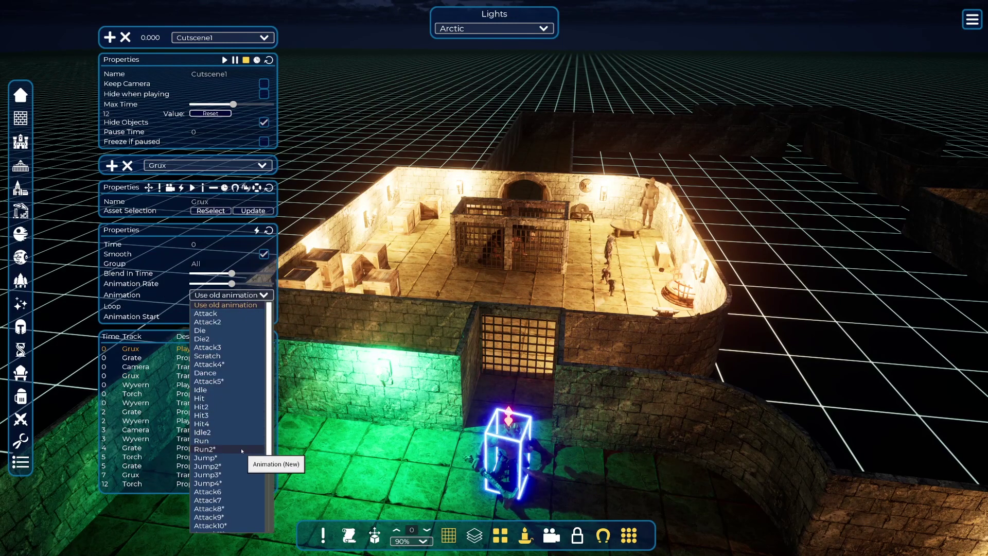
{"action": "scroll", "coordinate": [242, 451], "scroll_direction": "down", "scroll_amount": 5}
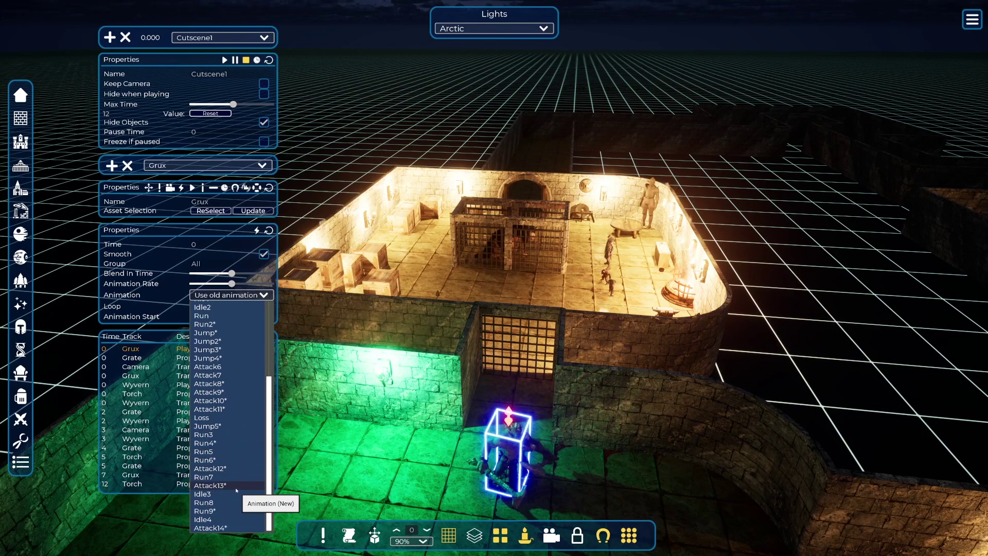
{"action": "scroll", "coordinate": [237, 490], "scroll_direction": "up", "scroll_amount": 5}
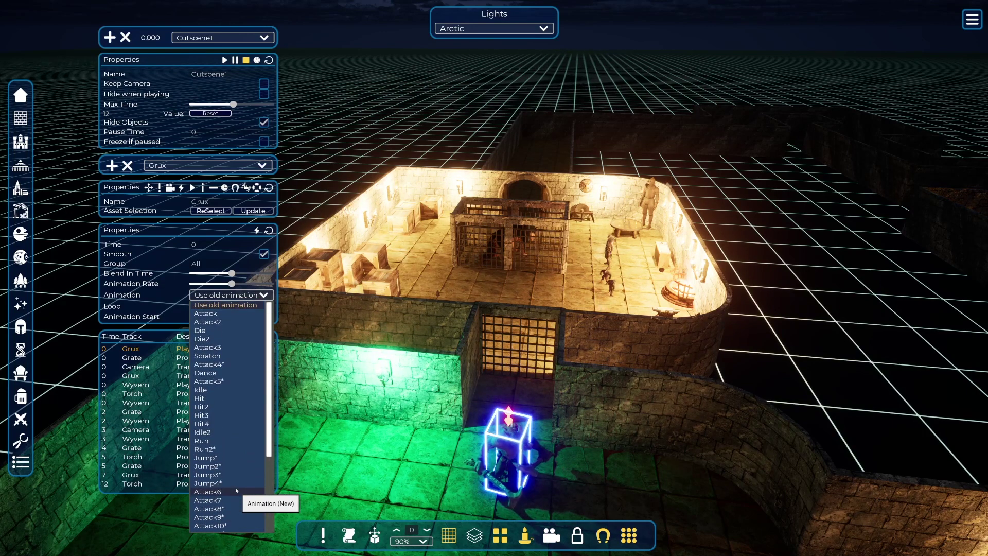
{"action": "scroll", "coordinate": [237, 491], "scroll_direction": "down", "scroll_amount": 2}
{"action": "scroll", "coordinate": [237, 491], "scroll_direction": "down", "scroll_amount": 1}
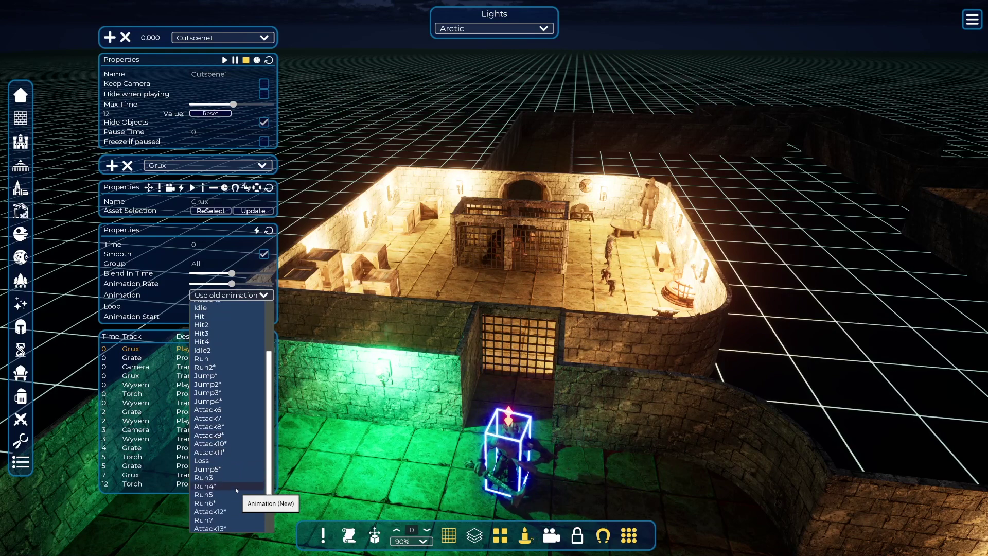
{"action": "scroll", "coordinate": [236, 490], "scroll_direction": "down", "scroll_amount": 1}
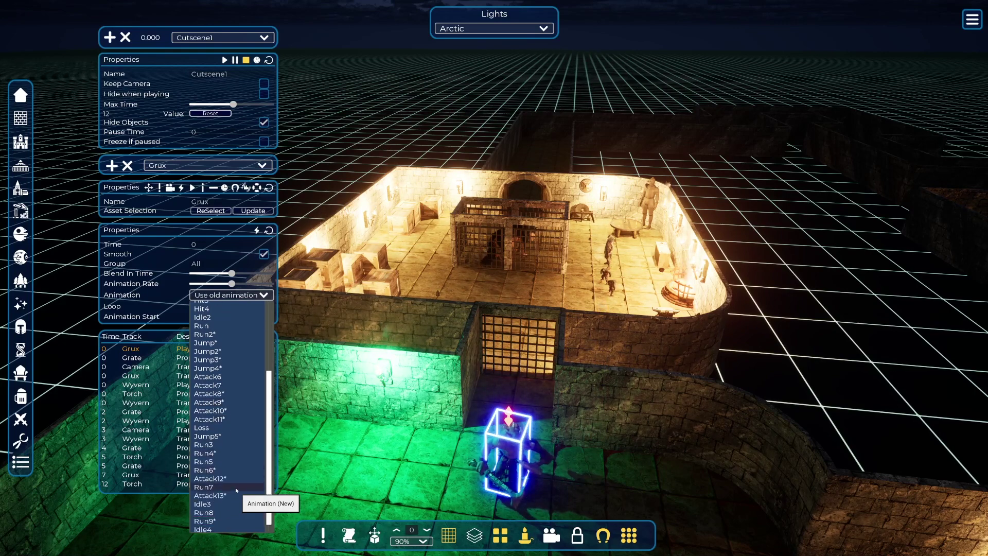
{"action": "scroll", "coordinate": [236, 490], "scroll_direction": "down", "scroll_amount": 1}
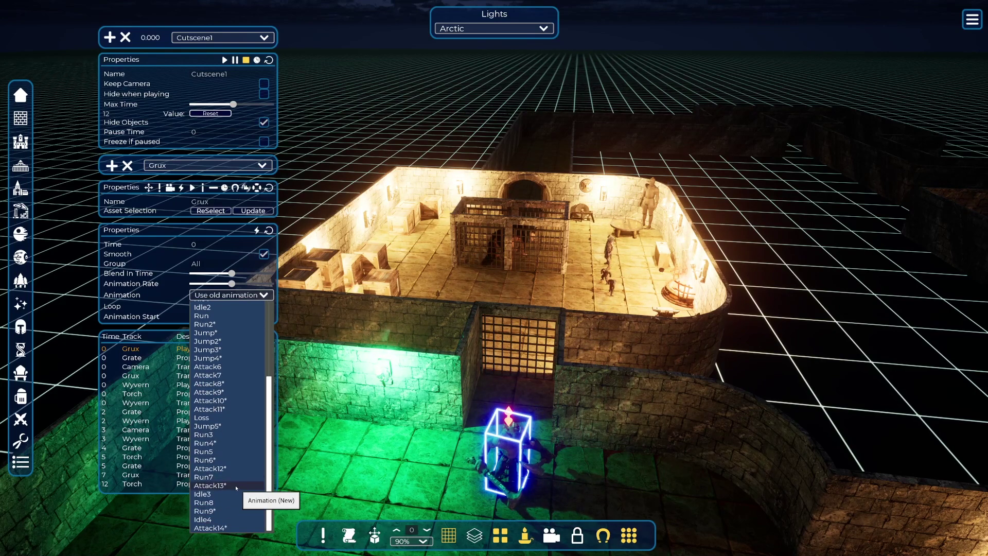
{"action": "left_click", "coordinate": [346, 309]}
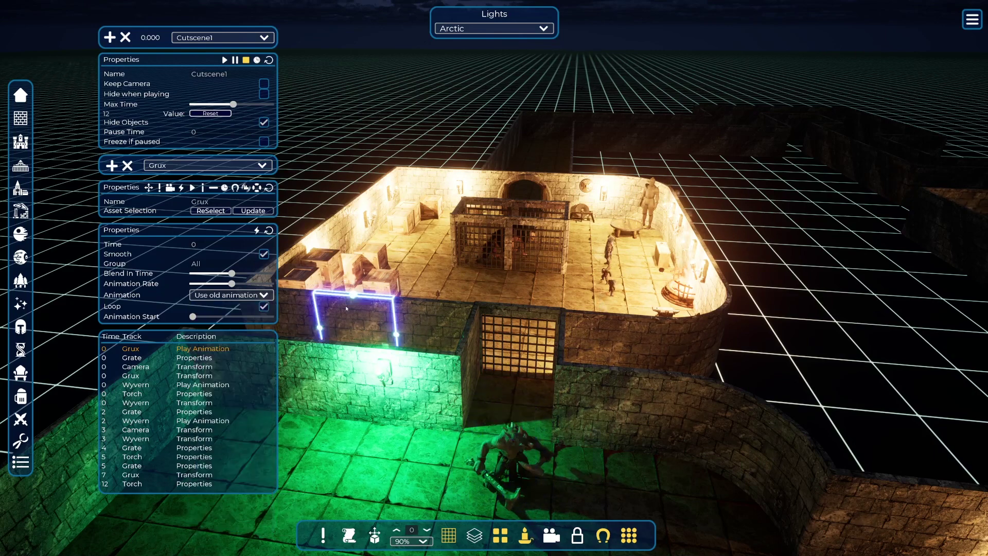
Try the Run, Run2* and Run3 animations on the Grux standing in front of the grate.
{"action": "left_click", "coordinate": [505, 448]}
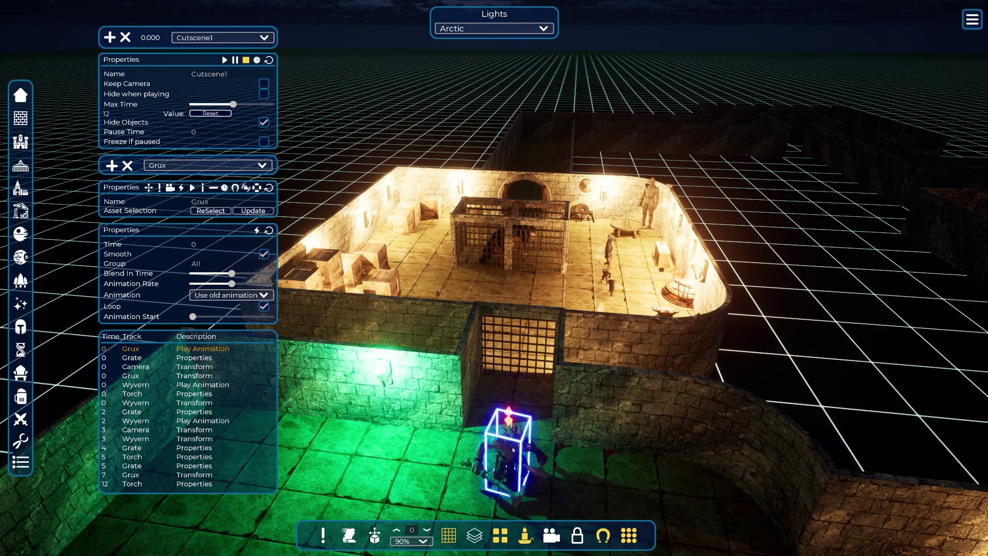
{"action": "double_click", "coordinate": [512, 450]}
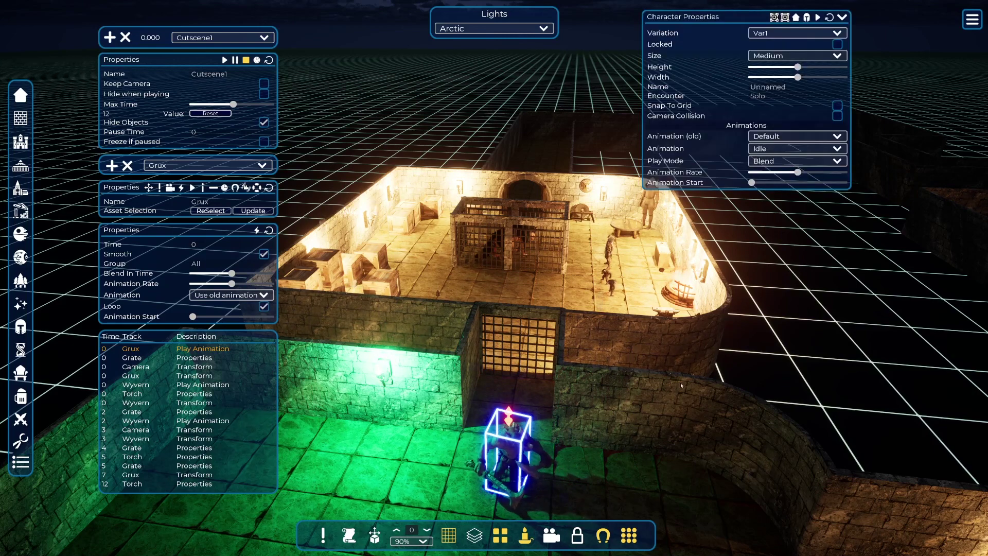
{"action": "left_click", "coordinate": [779, 149]}
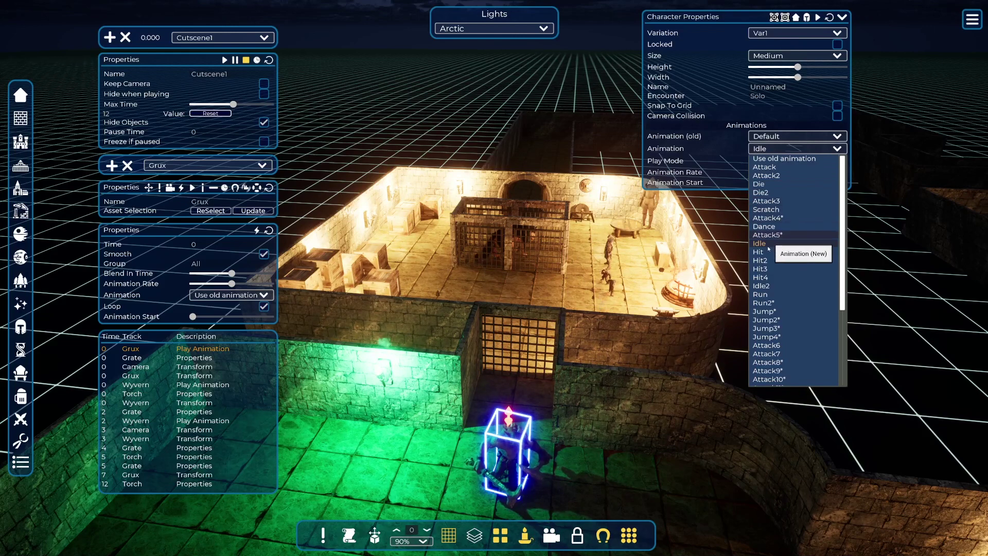
{"action": "left_click", "coordinate": [770, 295]}
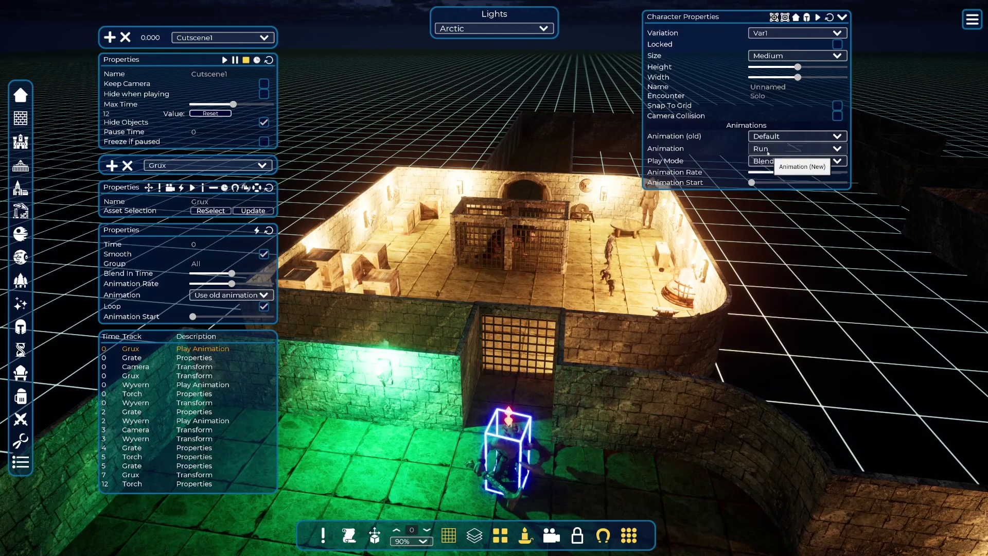
{"action": "left_click", "coordinate": [775, 149]}
{"action": "left_click", "coordinate": [772, 305]}
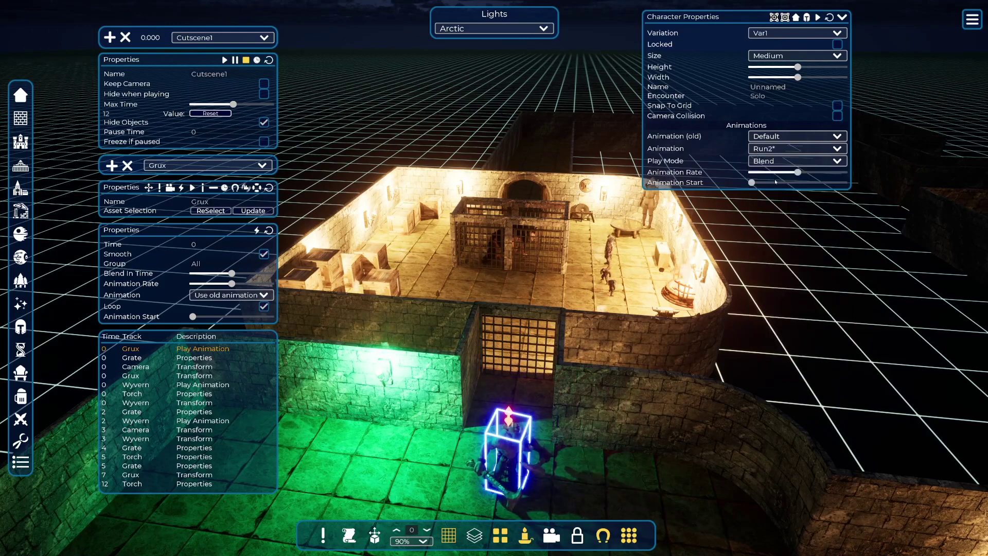
{"action": "left_click", "coordinate": [768, 150]}
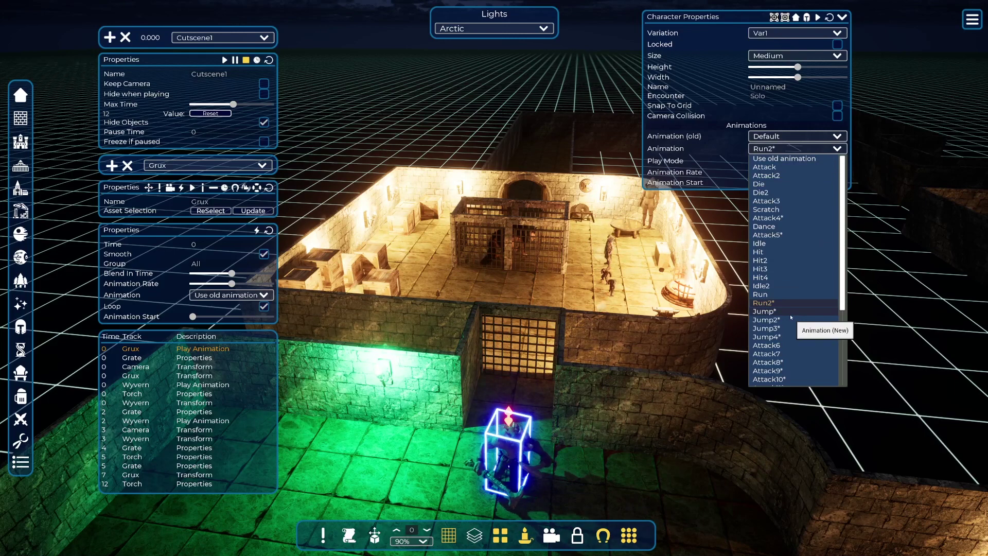
{"action": "scroll", "coordinate": [787, 319], "scroll_direction": "down", "scroll_amount": 5}
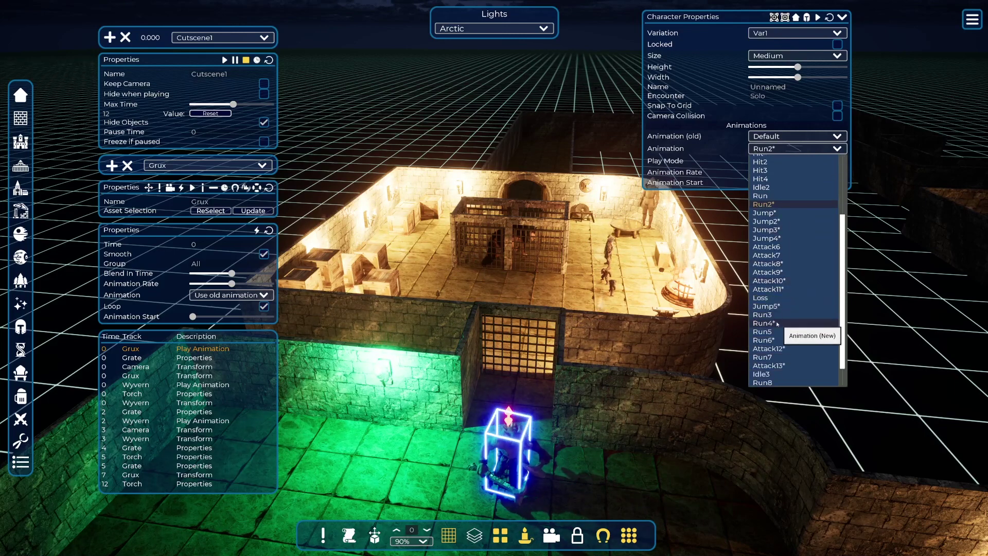
{"action": "left_click", "coordinate": [778, 316]}
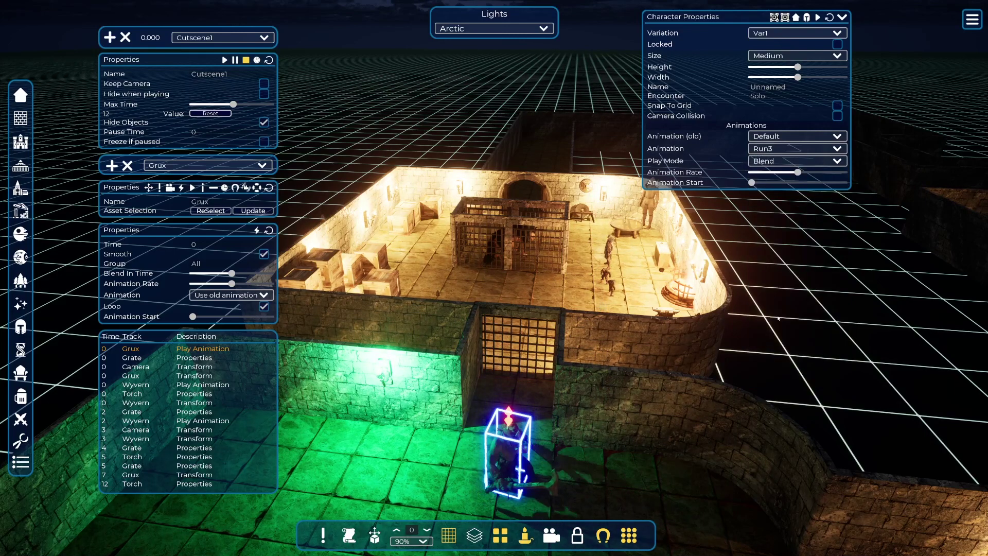
Try the Attack6 and Run5 animations on the Grux.
{"action": "left_click", "coordinate": [785, 149]}
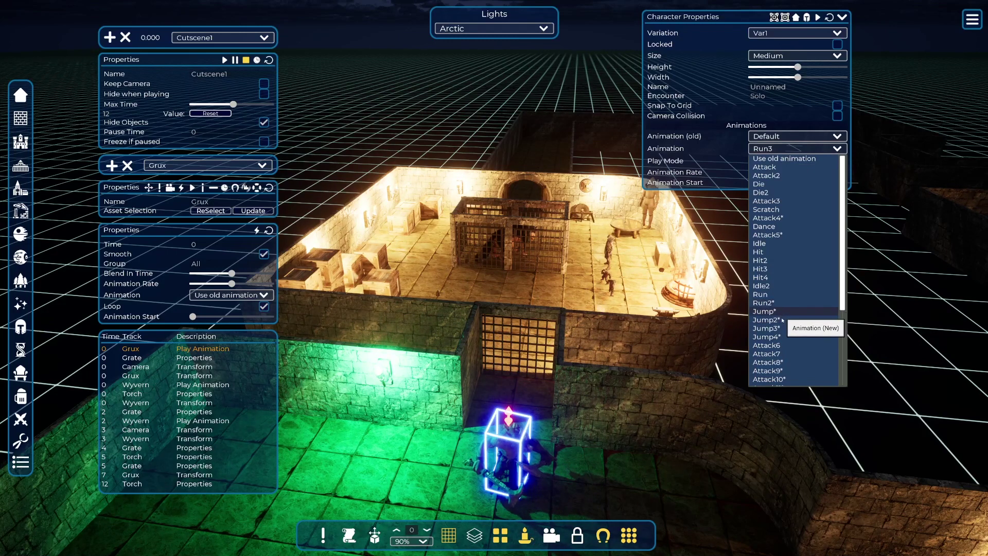
{"action": "left_click", "coordinate": [781, 346]}
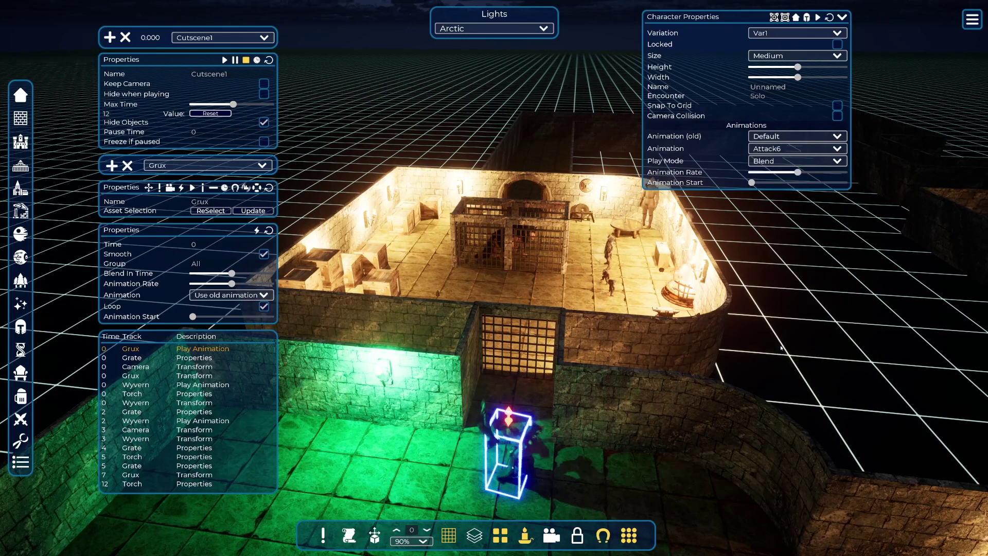
{"action": "left_click", "coordinate": [778, 149]}
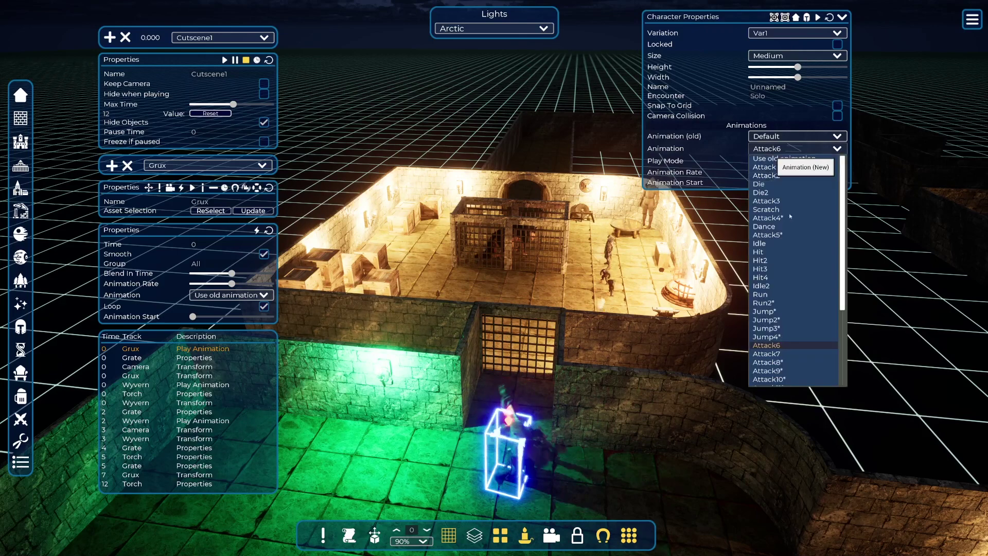
{"action": "scroll", "coordinate": [789, 348], "scroll_direction": "down", "scroll_amount": 2}
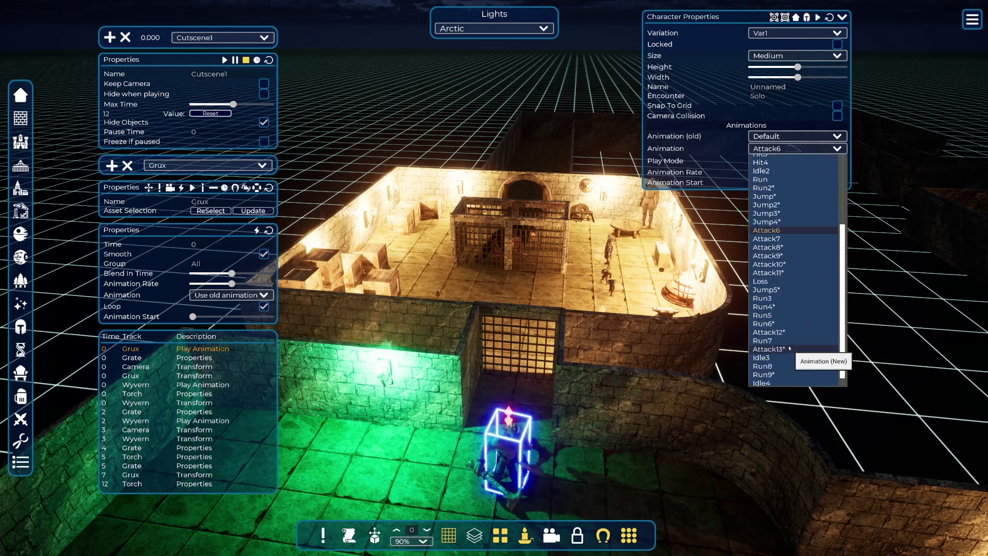
{"action": "left_click", "coordinate": [783, 319]}
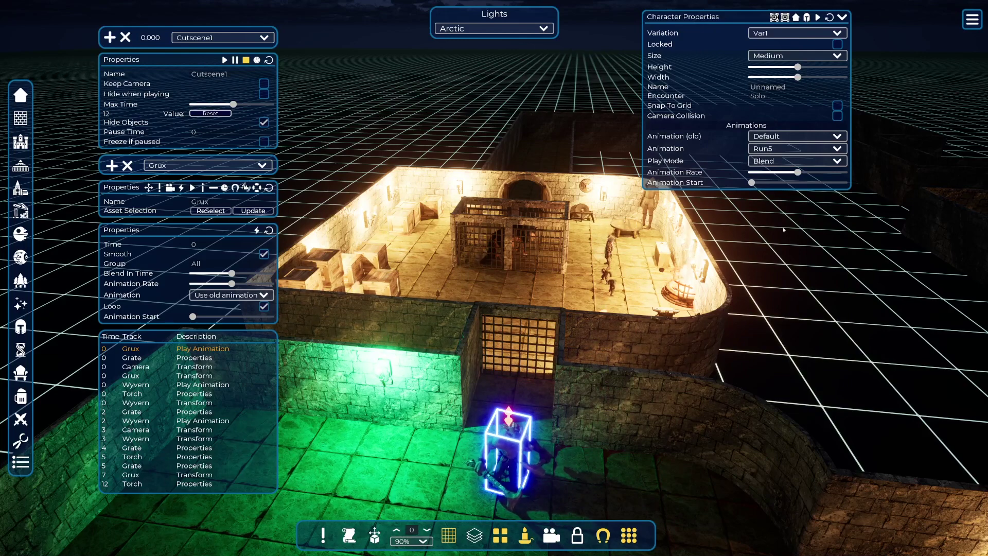
Set the Grux's play mode to LoopBlend and return its character animation to Use old animation.
{"action": "left_click", "coordinate": [778, 161]}
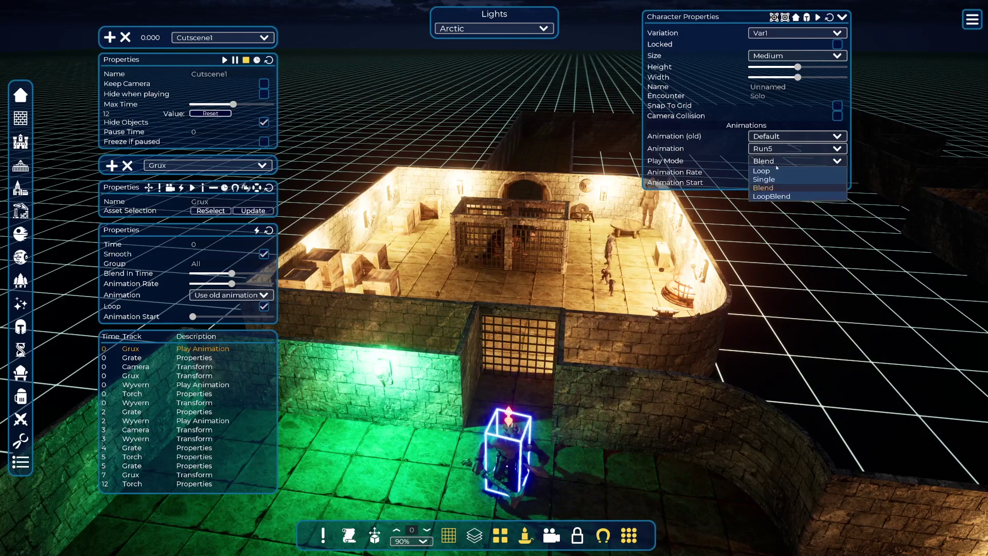
{"action": "left_click", "coordinate": [774, 196]}
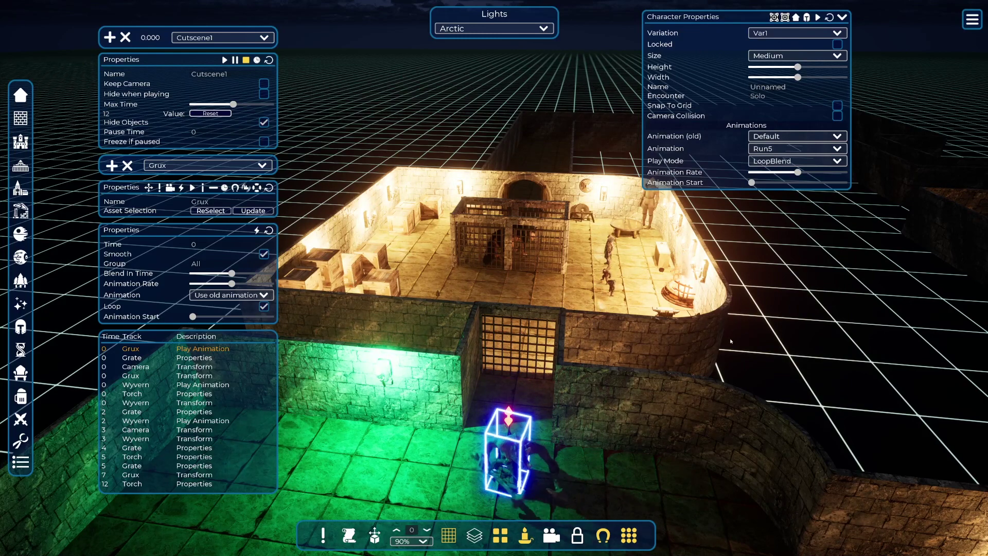
{"action": "left_click", "coordinate": [782, 148]}
{"action": "left_click", "coordinate": [772, 158]}
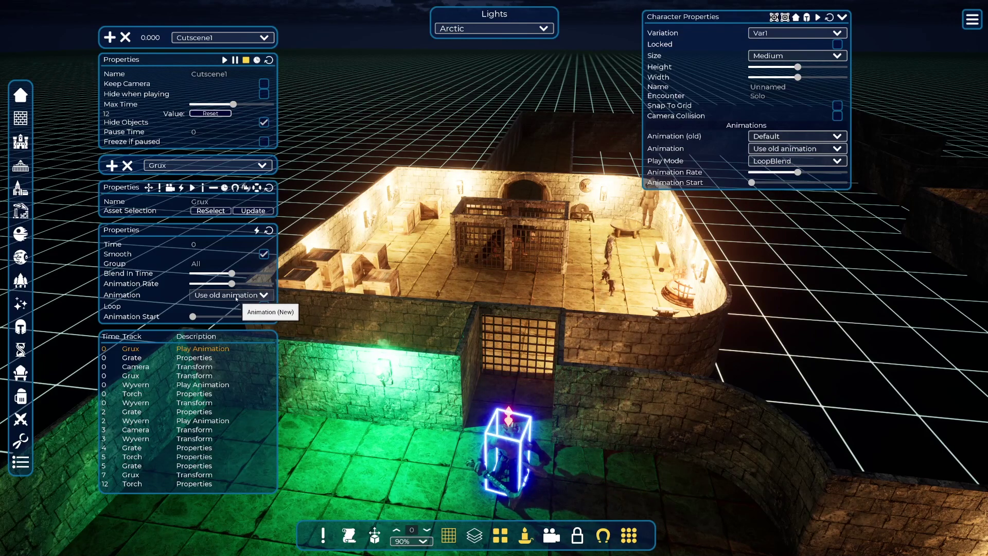
Set the animation of the Grux's Play Animation keyframe at 0 seconds to Run5 and play Cutscene1.
{"action": "left_click", "coordinate": [255, 295]}
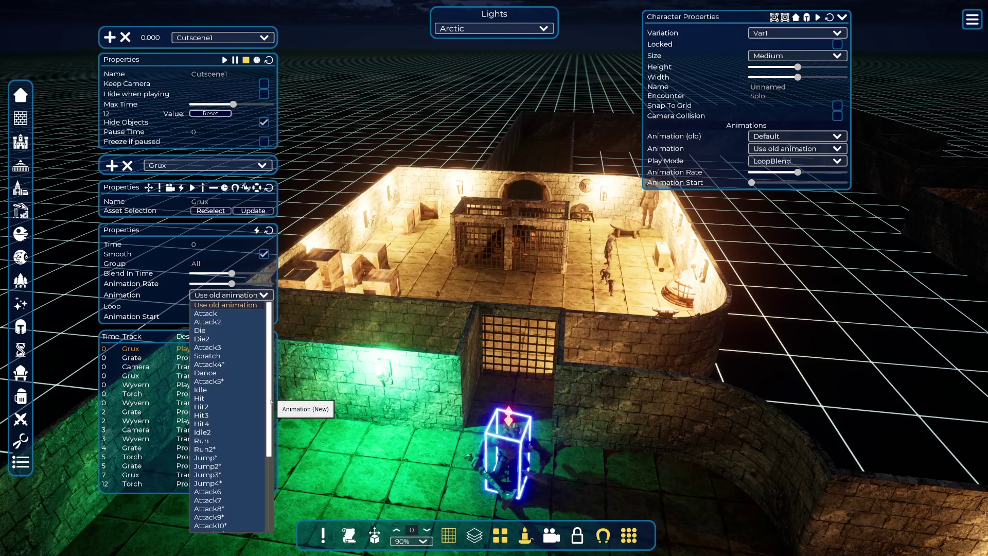
{"action": "left_click_drag", "start_coordinate": [272, 402], "coordinate": [272, 476]}
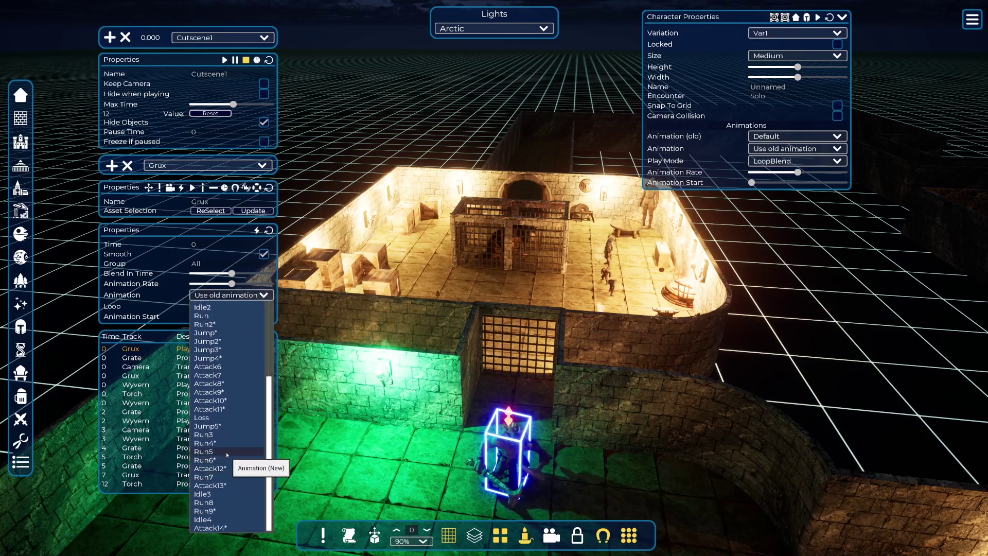
{"action": "left_click", "coordinate": [227, 453]}
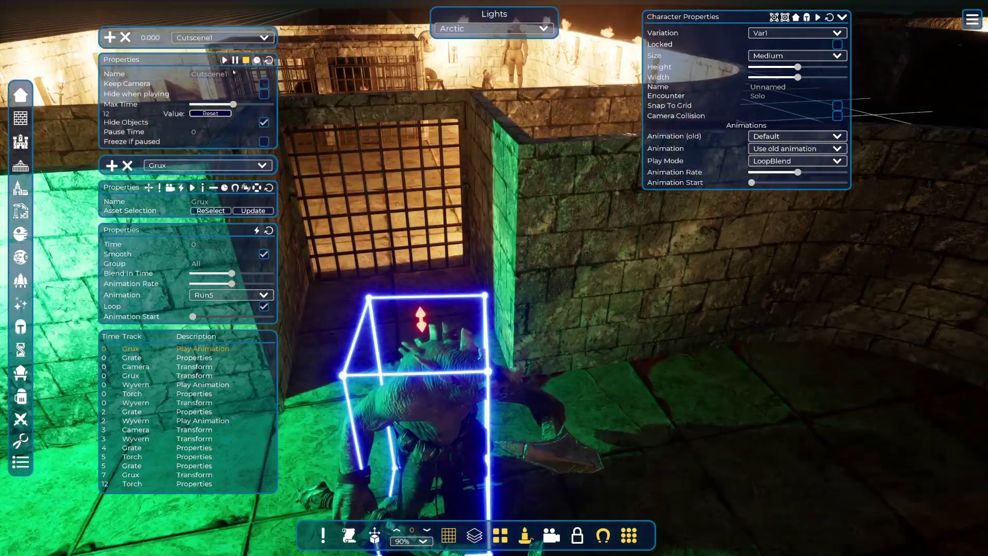
{"action": "left_click", "coordinate": [225, 60]}
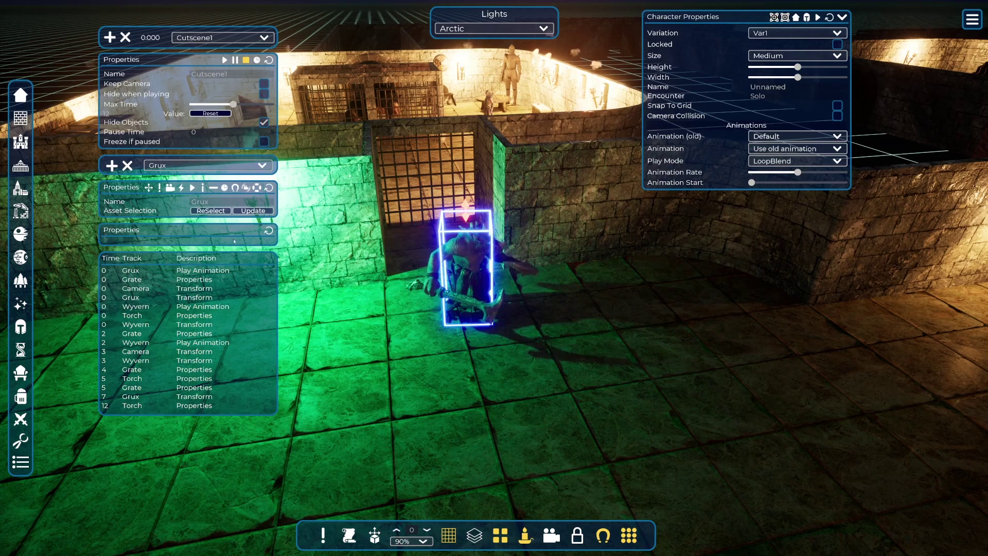
Set the animation rate of the Grux's Play Animation keyframe to 0.2, play Cutscene1 and stop it.
{"action": "left_click", "coordinate": [190, 272]}
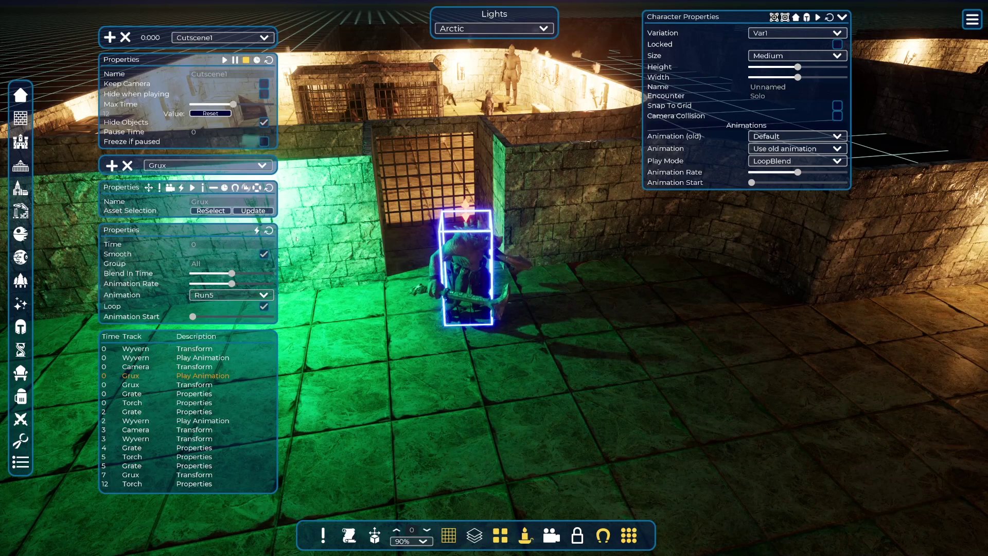
{"action": "left_click", "coordinate": [127, 283]}
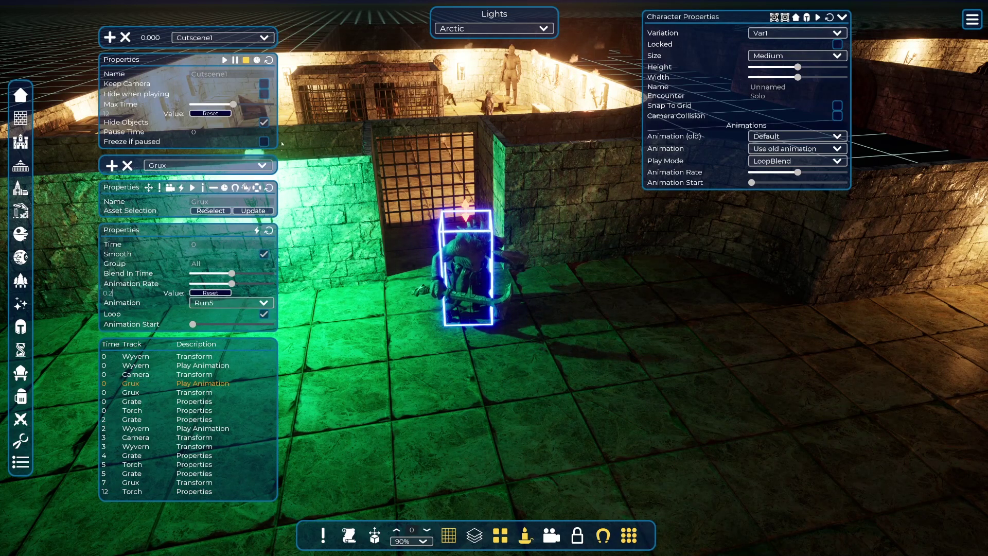
{"action": "left_click", "coordinate": [246, 60]}
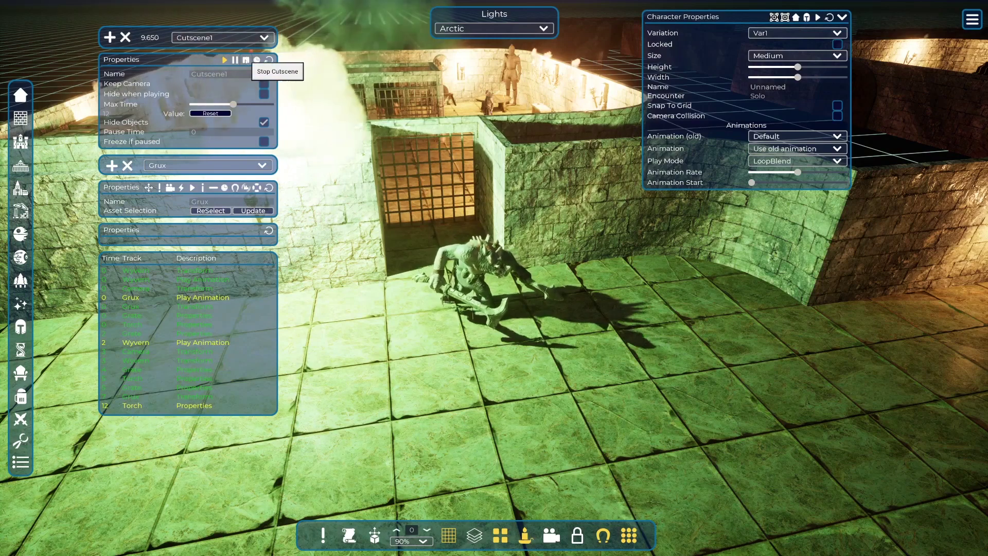
{"action": "left_click", "coordinate": [246, 60]}
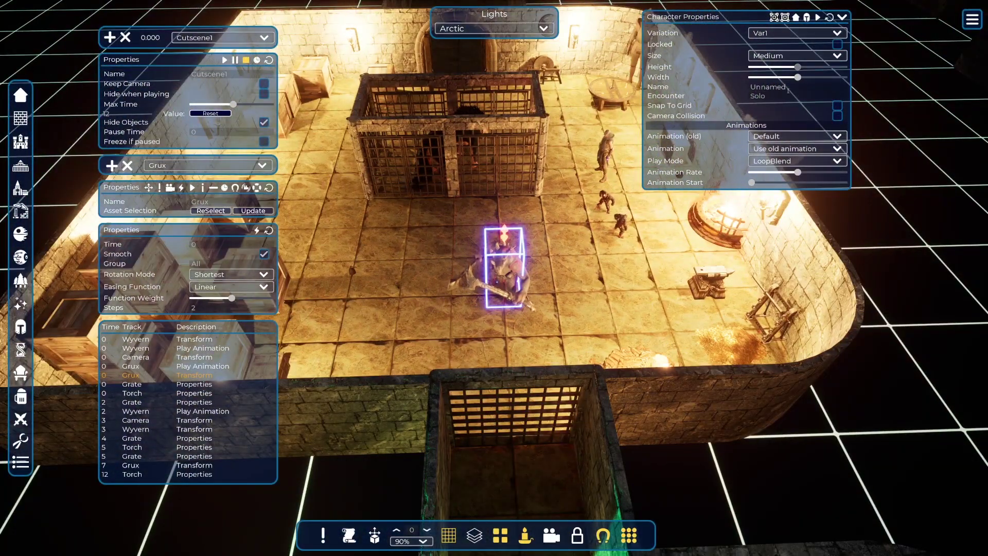
Preview Run5 on the Grux at its starting position and return its character animation to Use old animation.
{"action": "left_click", "coordinate": [795, 149]}
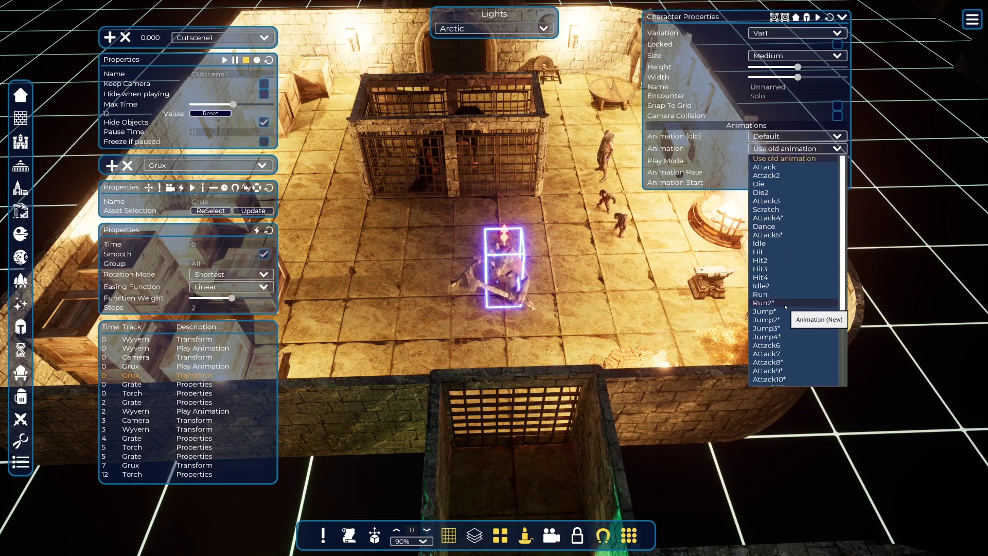
{"action": "scroll", "coordinate": [786, 307], "scroll_direction": "down", "scroll_amount": 5}
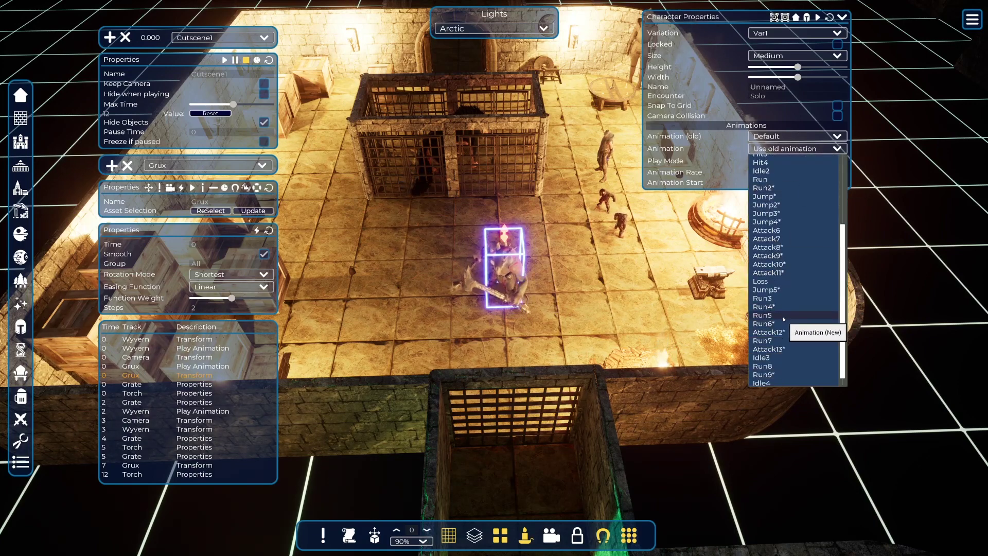
{"action": "left_click", "coordinate": [772, 315]}
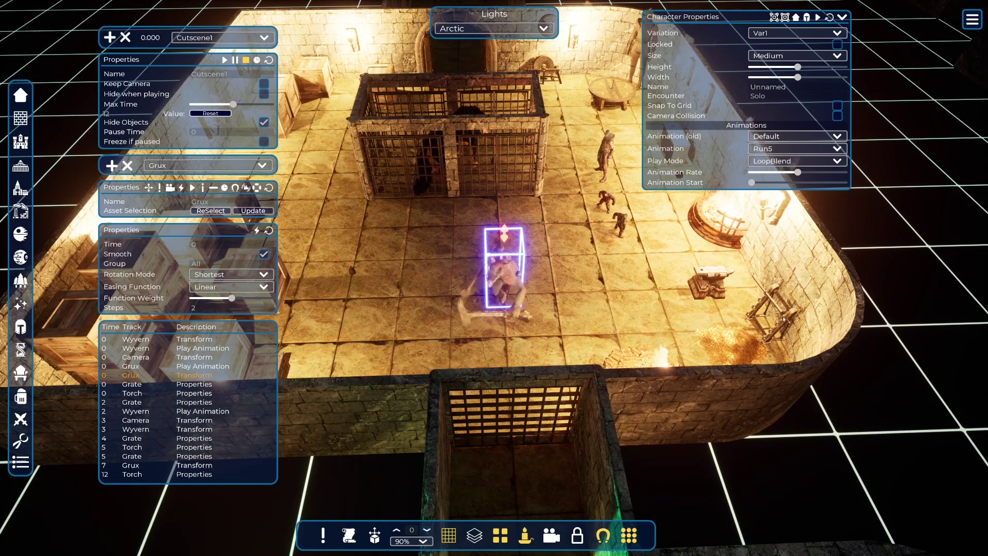
{"action": "left_click", "coordinate": [780, 151]}
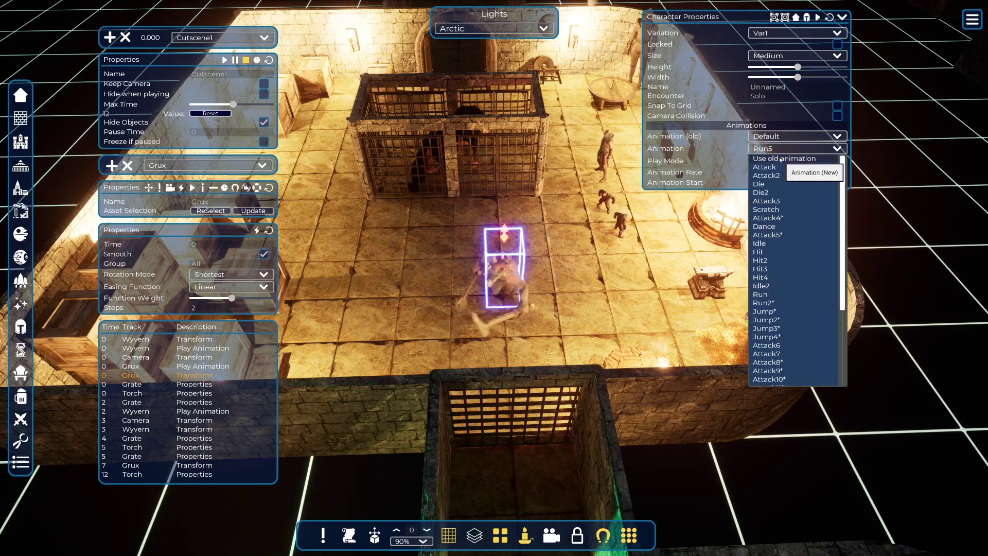
{"action": "left_click", "coordinate": [781, 157]}
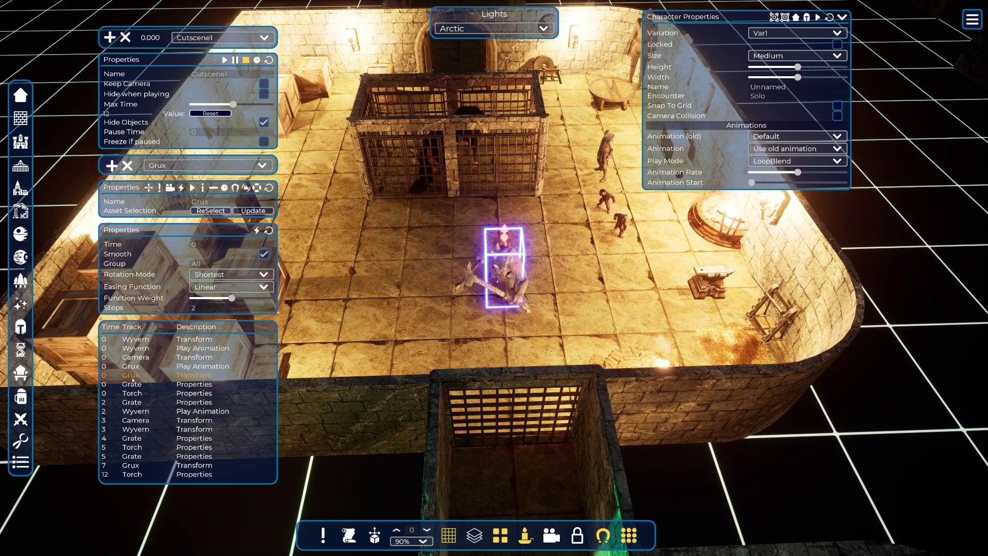
Review the Grux's 7-second Transform keyframe and the animation rate of its Play Animation keyframe, and replay Cutscene1.
{"action": "left_click", "coordinate": [131, 465]}
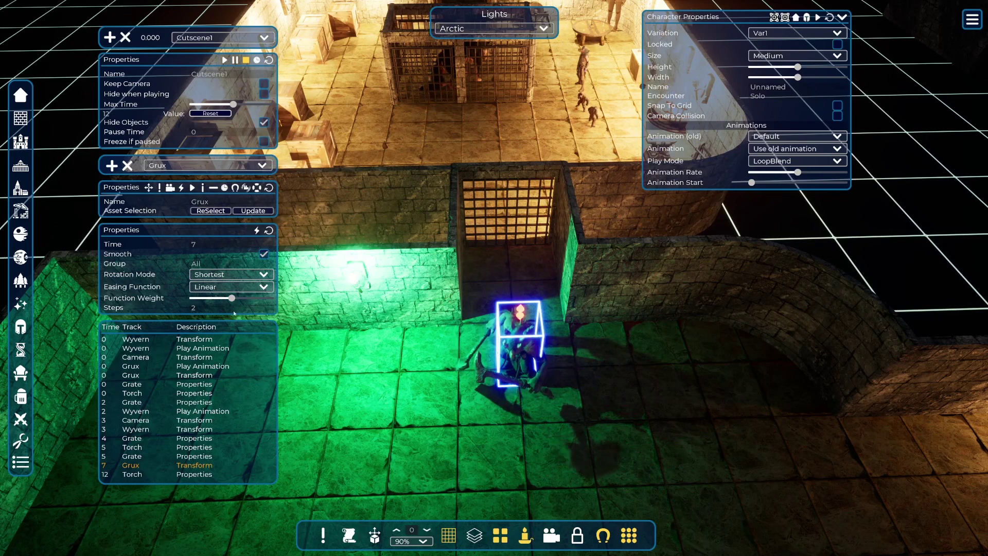
{"action": "left_click", "coordinate": [209, 367]}
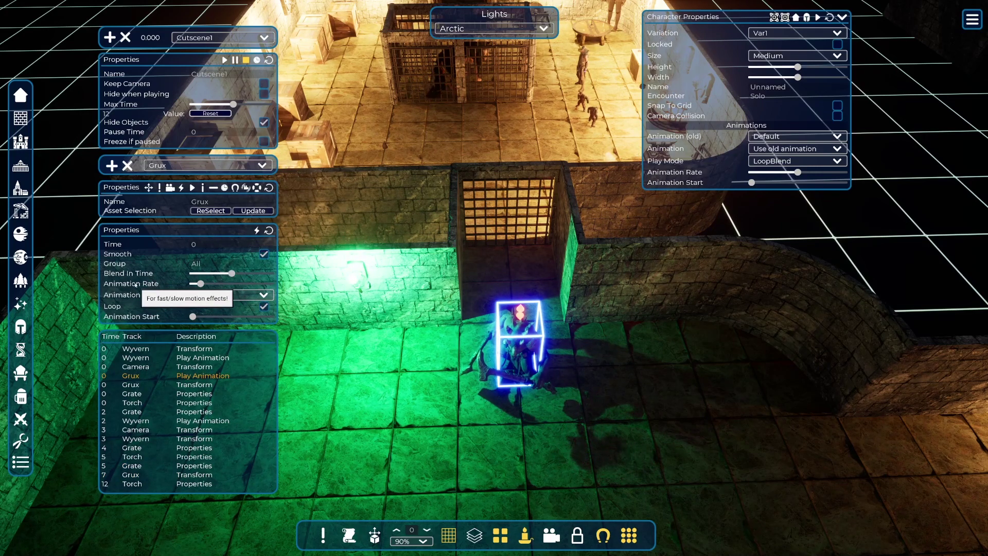
{"action": "left_click", "coordinate": [220, 284]}
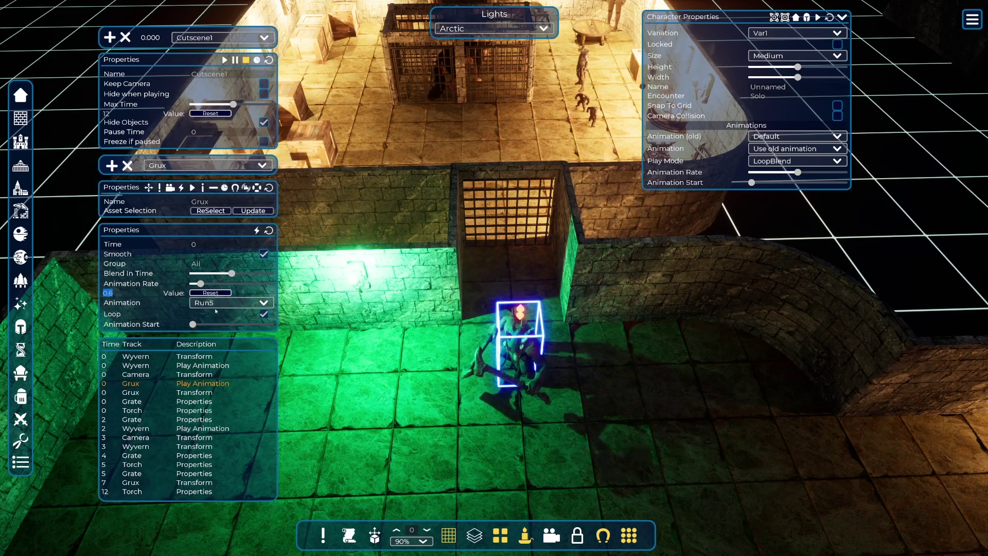
{"action": "left_click", "coordinate": [224, 60]}
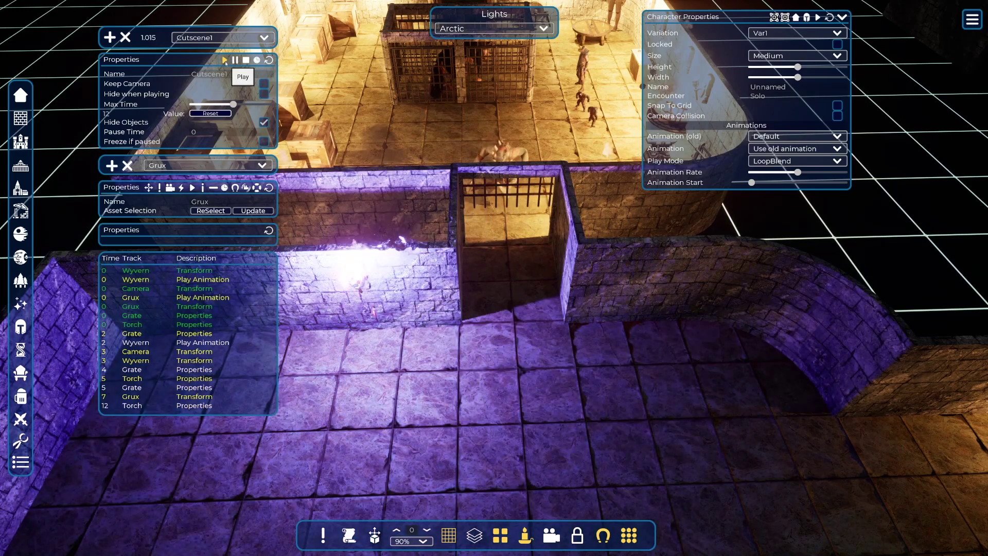
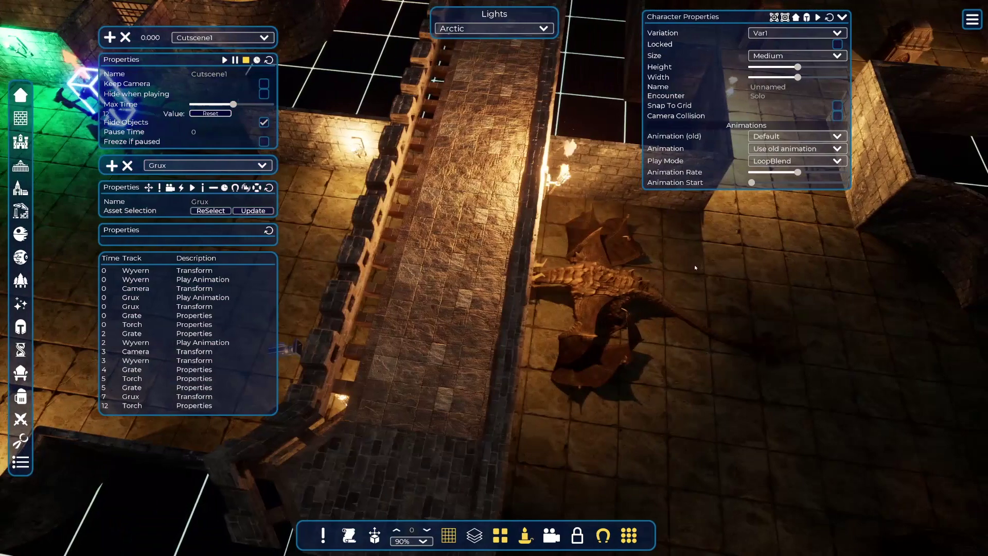
Add a Transform keyframe at 8 seconds to the Wyvern track for the wyvern on the courtyard floor.
{"action": "left_click", "coordinate": [608, 286]}
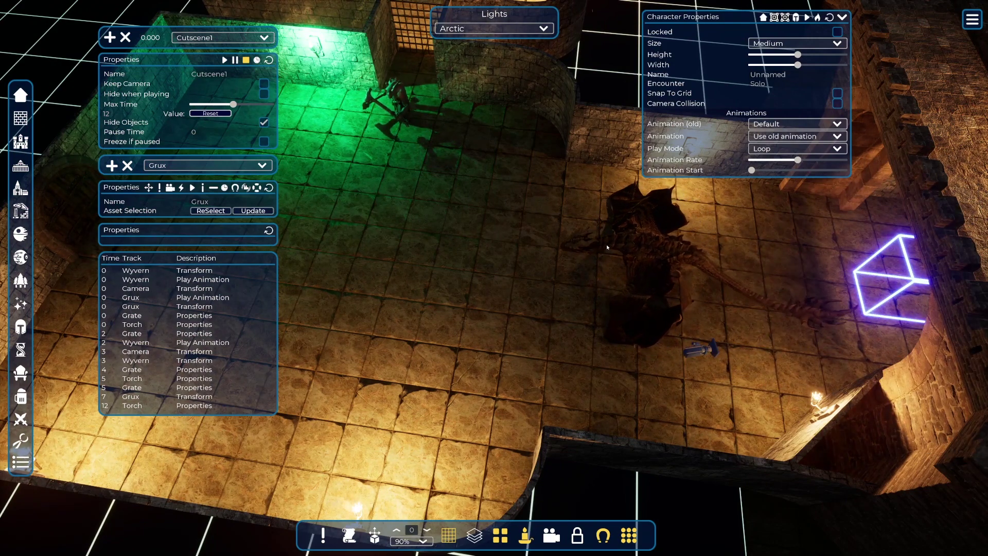
{"action": "left_click", "coordinate": [606, 247]}
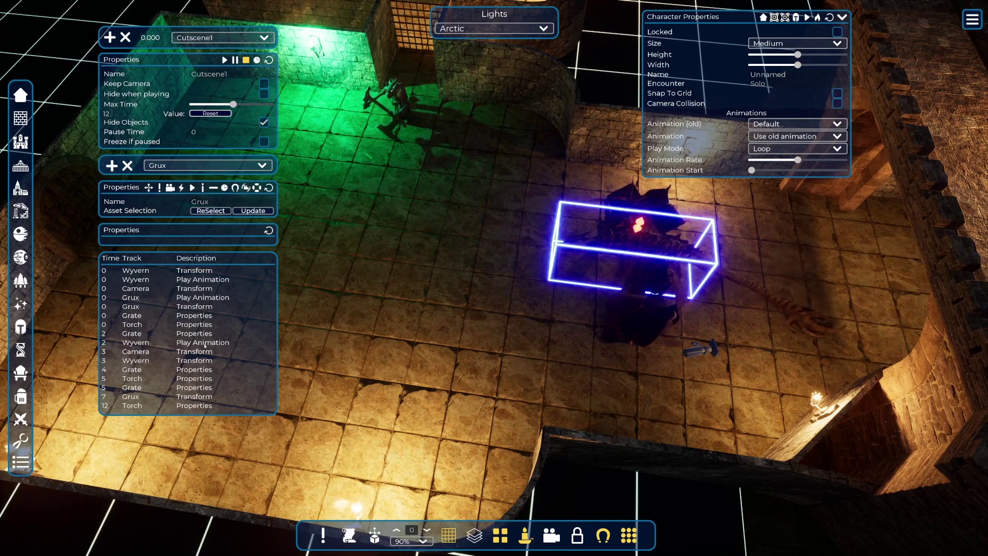
{"action": "left_click", "coordinate": [180, 165]}
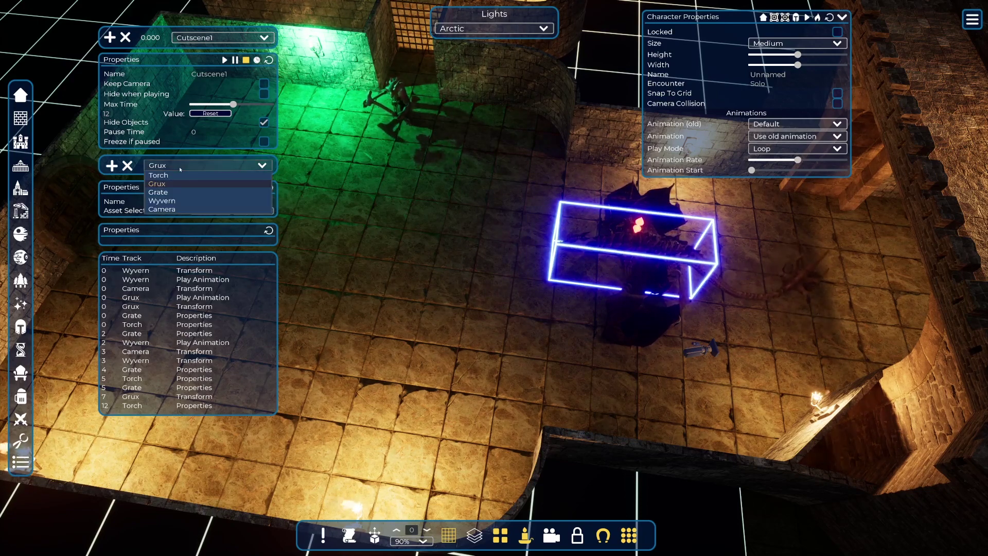
{"action": "left_click", "coordinate": [181, 202]}
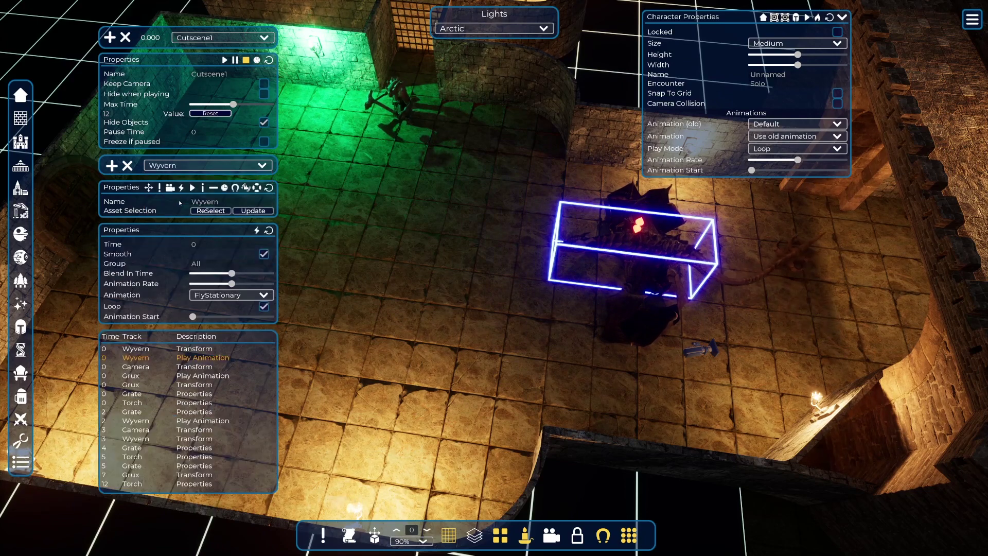
{"action": "left_click", "coordinate": [149, 188]}
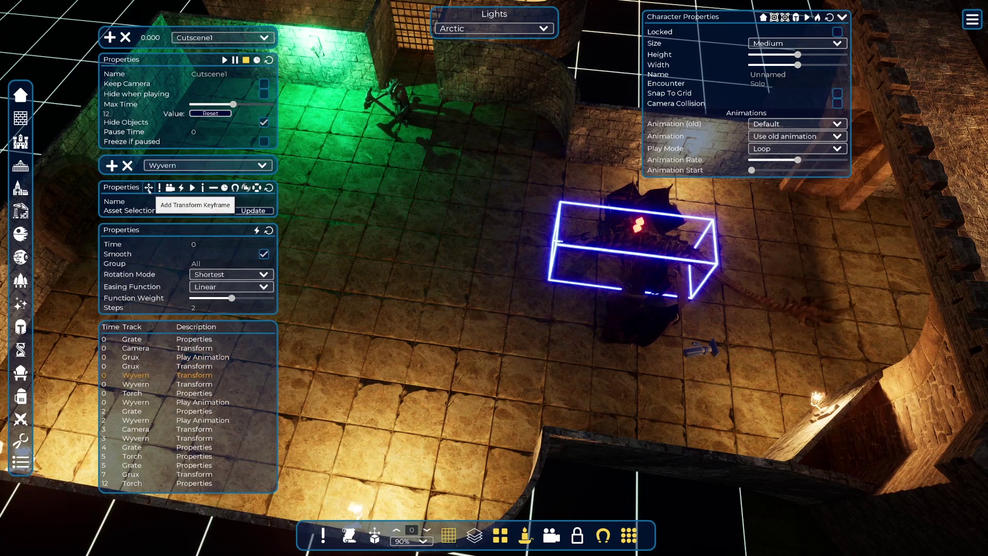
{"action": "left_click", "coordinate": [202, 244]}
{"action": "type", "text": "8"}
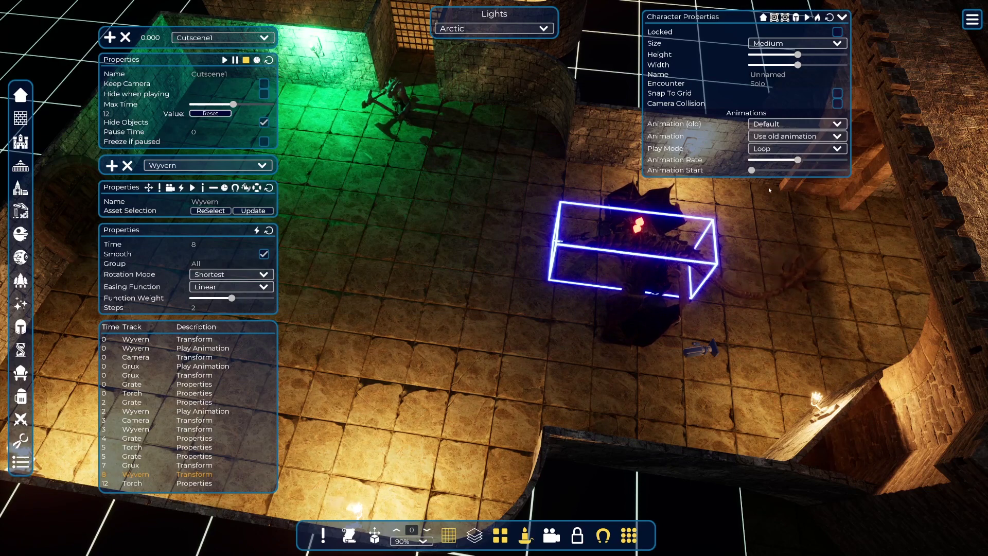
Preview the Walk animation on the wyvern and review the blend-in time of its 2-second Play Animation keyframe.
{"action": "left_click", "coordinate": [787, 137]}
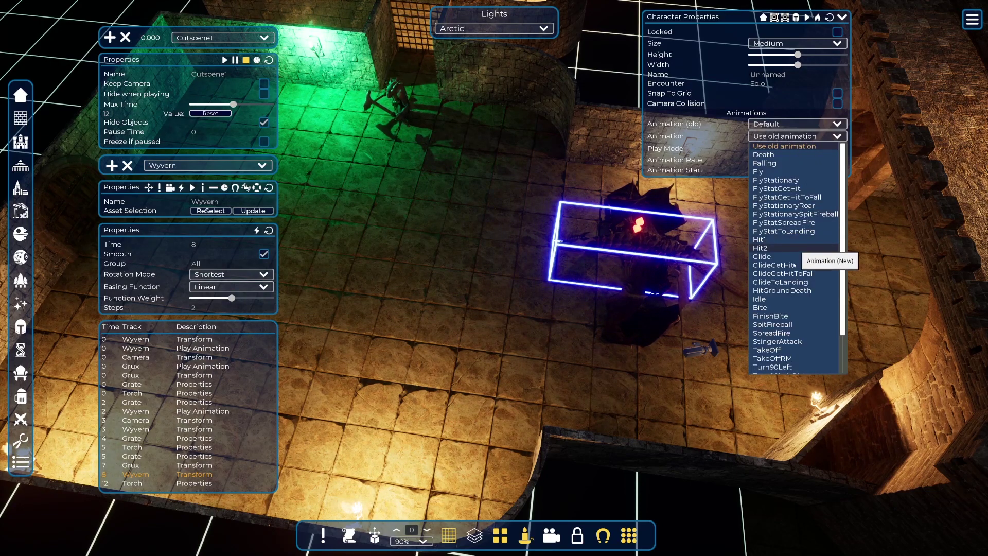
{"action": "scroll", "coordinate": [795, 273], "scroll_direction": "down", "scroll_amount": 3}
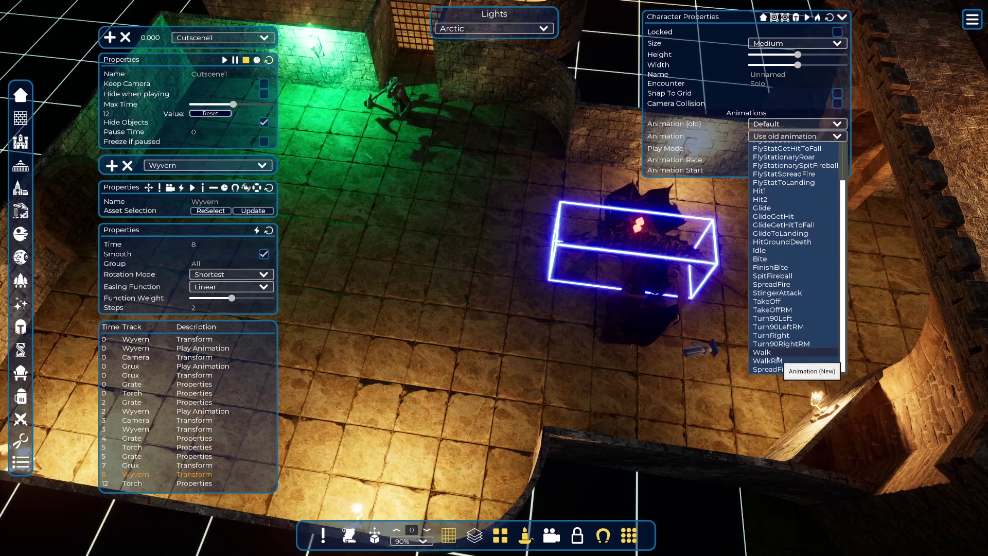
{"action": "left_click", "coordinate": [777, 355]}
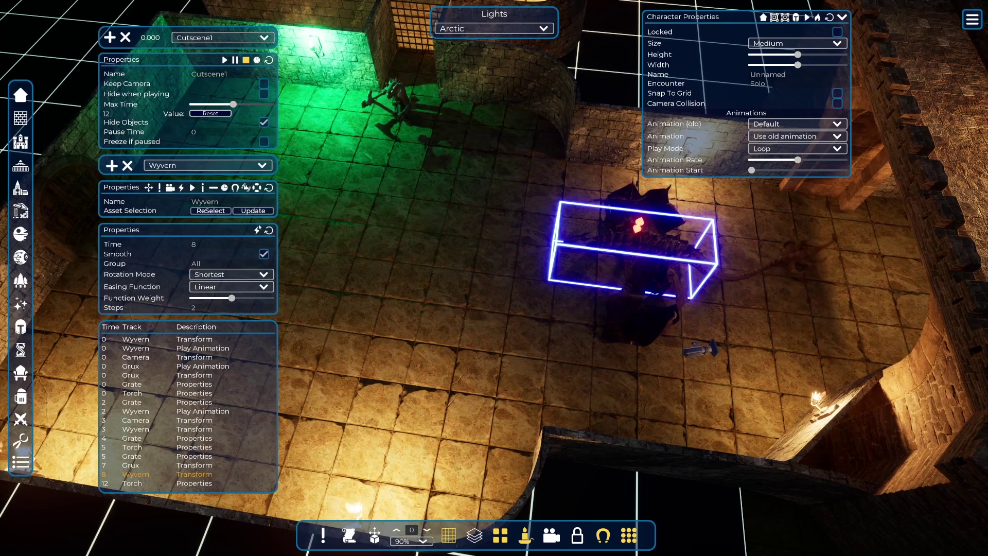
{"action": "left_click", "coordinate": [198, 411]}
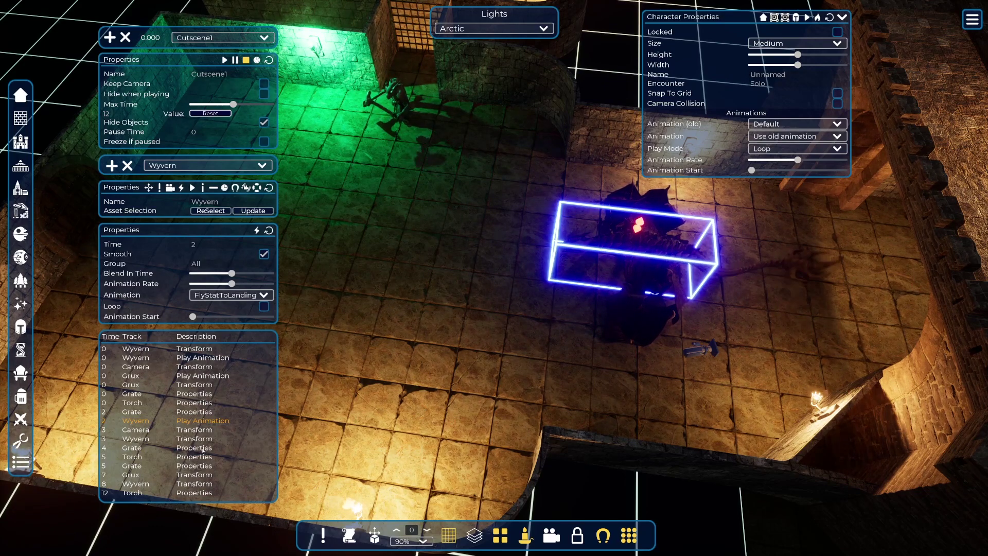
{"action": "left_click", "coordinate": [146, 275]}
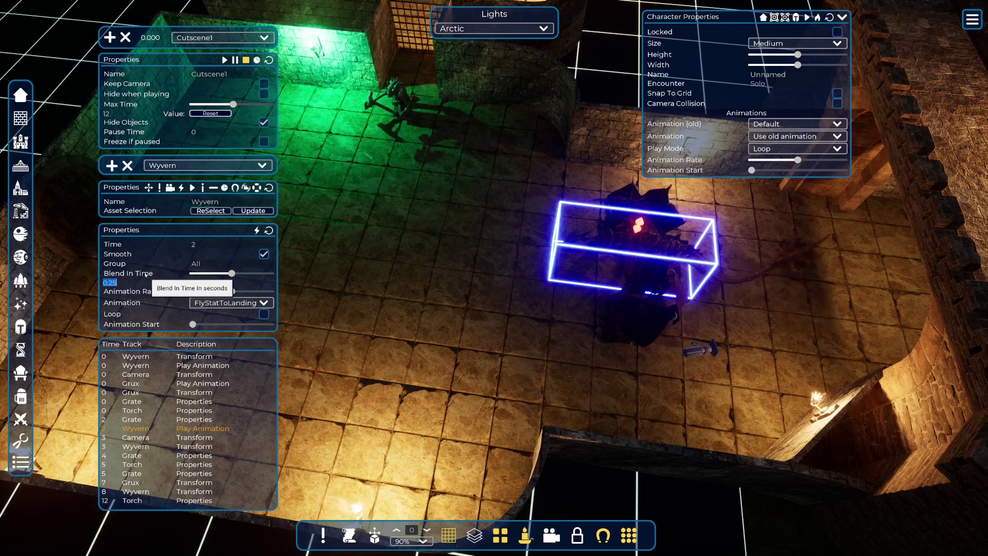
{"action": "left_click", "coordinate": [146, 274]}
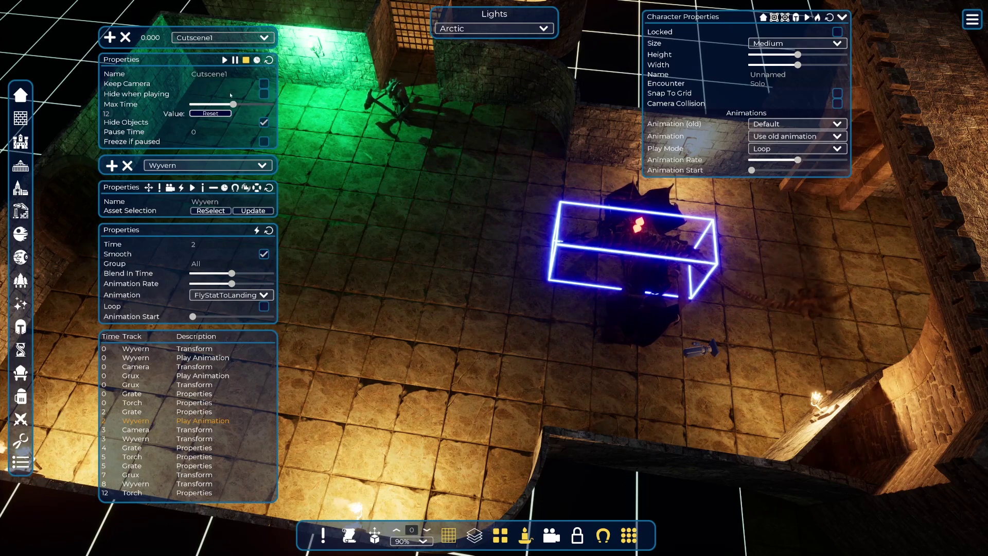
Add a Play Animation keyframe at 4 seconds to the Wyvern track with the Walk animation.
{"action": "left_click", "coordinate": [193, 188]}
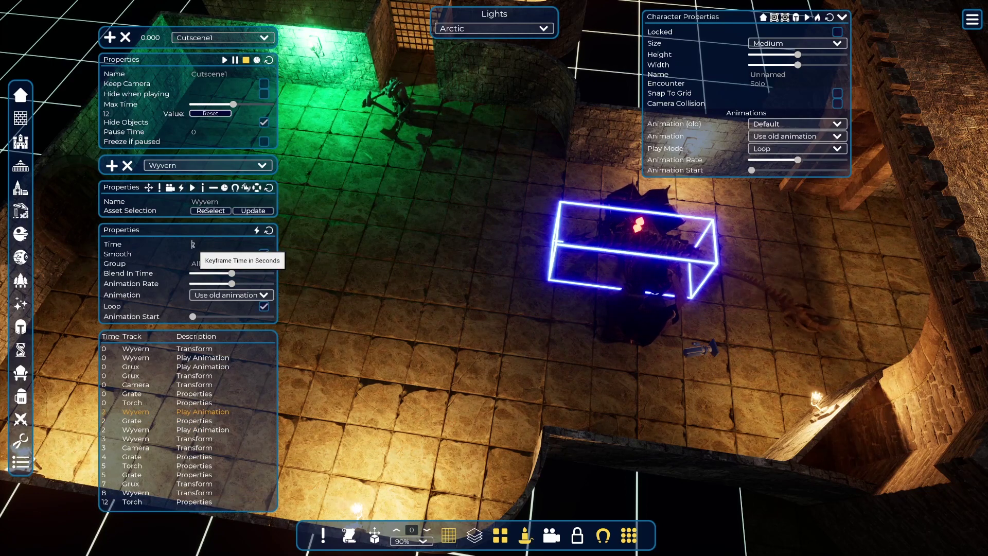
{"action": "type", "text": "4"}
{"action": "left_click", "coordinate": [242, 295]}
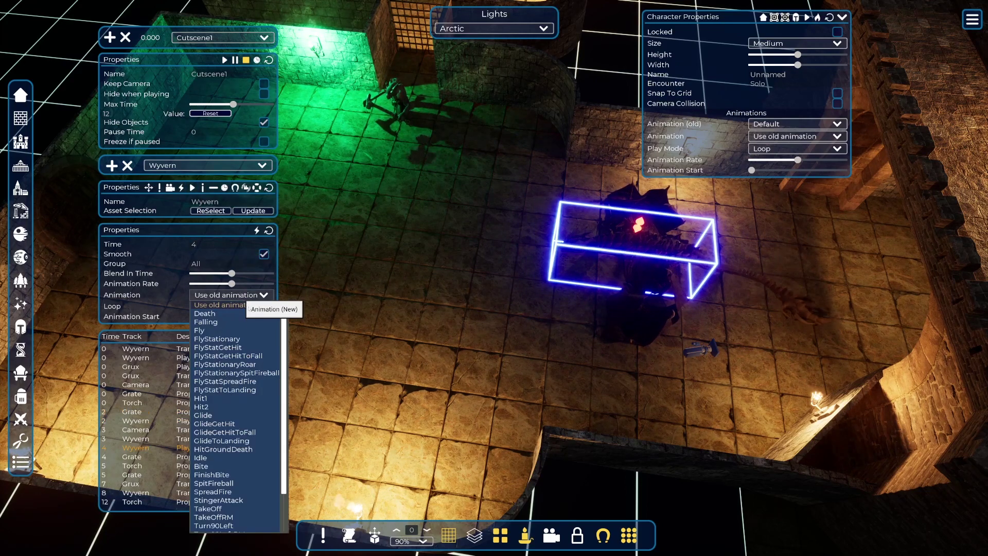
{"action": "scroll", "coordinate": [282, 342], "scroll_direction": "down", "scroll_amount": 2}
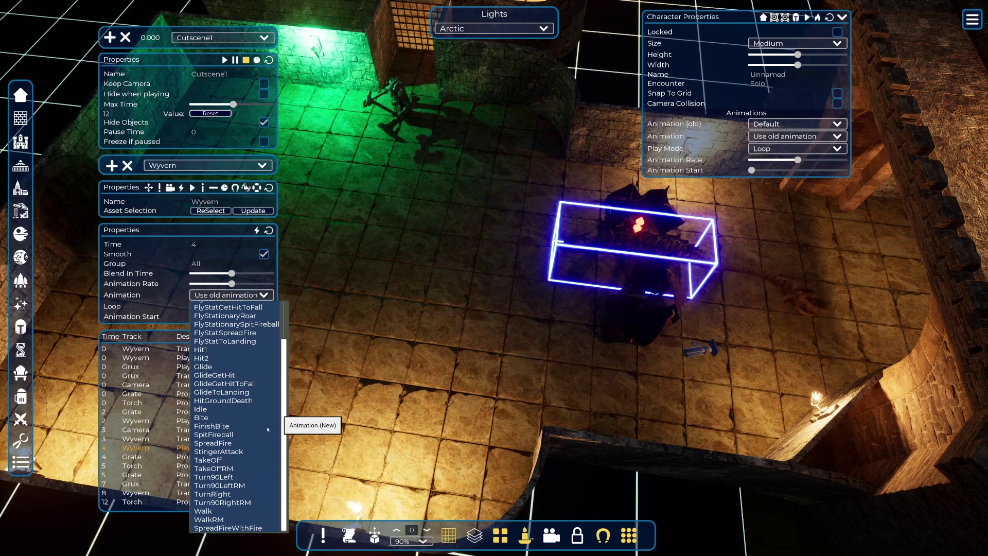
{"action": "left_click", "coordinate": [203, 511]}
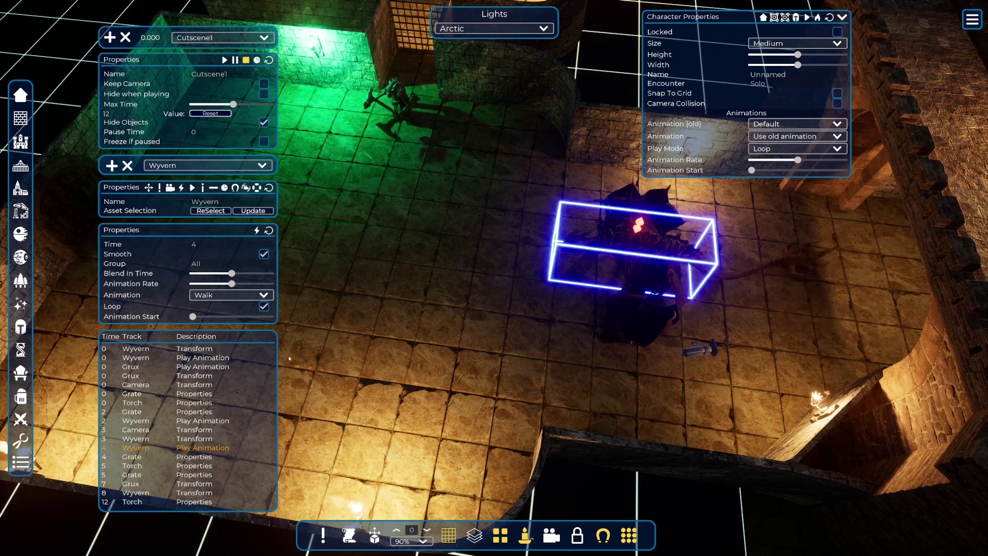
Play Cutscene1 twice to check the wyvern's landing and walk, stopping it after each run.
{"action": "left_click", "coordinate": [225, 60]}
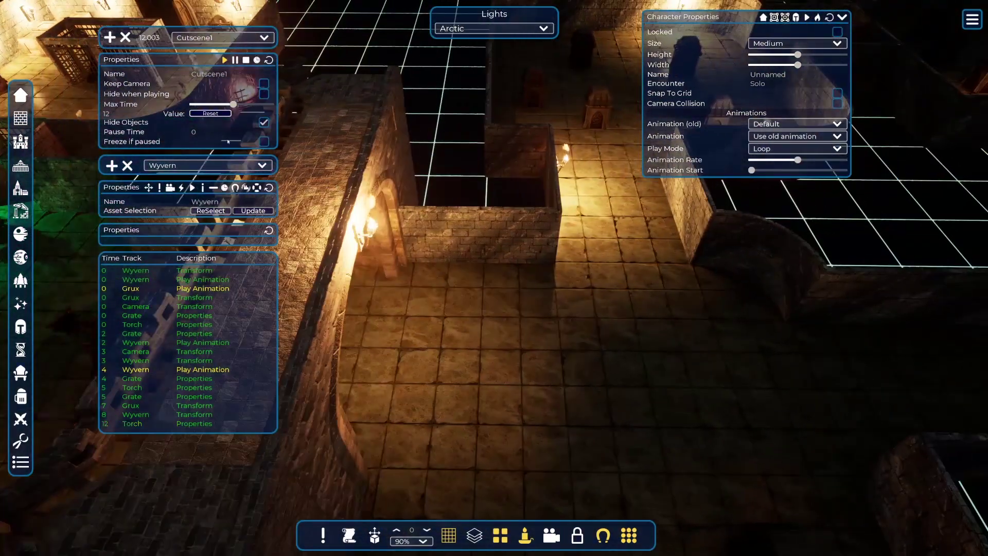
{"action": "left_click", "coordinate": [246, 60]}
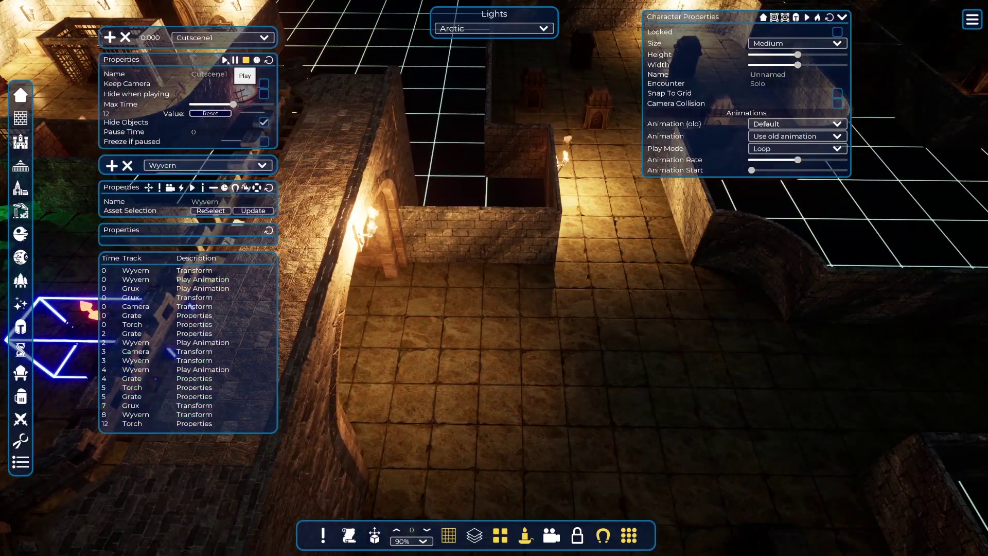
{"action": "left_click", "coordinate": [226, 60]}
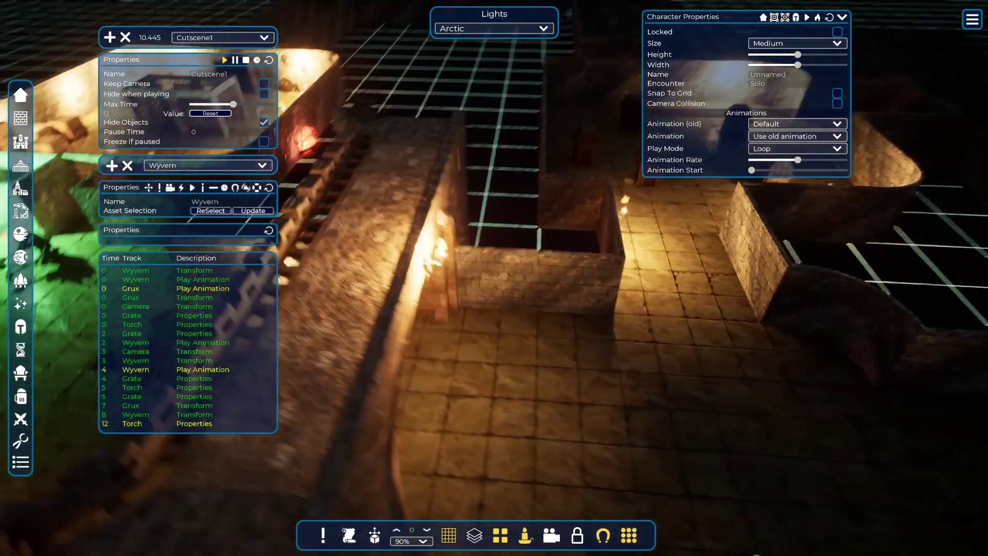
{"action": "left_click", "coordinate": [246, 60]}
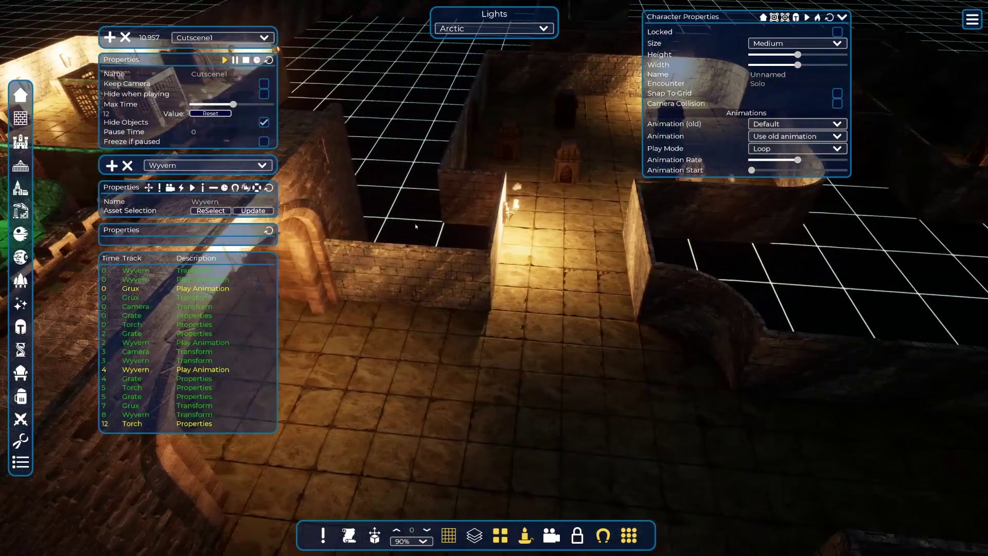
{"action": "left_click", "coordinate": [246, 60]}
Place the red disc path tool in front of the Grux, extend the path towards the wyvern and lengthen its starting handle.
{"action": "right_click_drag", "start_coordinate": [274, 92], "coordinate": [348, 365]}
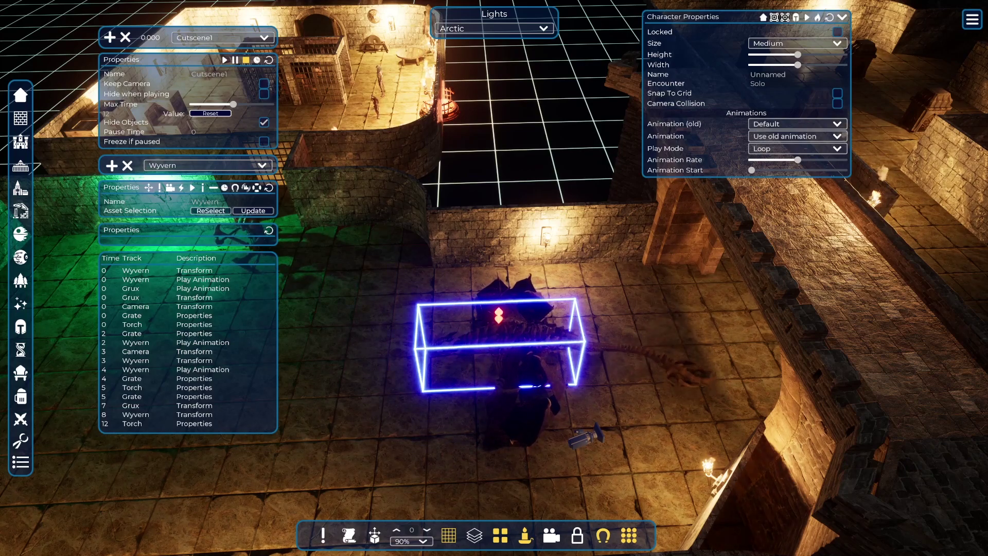
{"action": "key", "text": "e"}
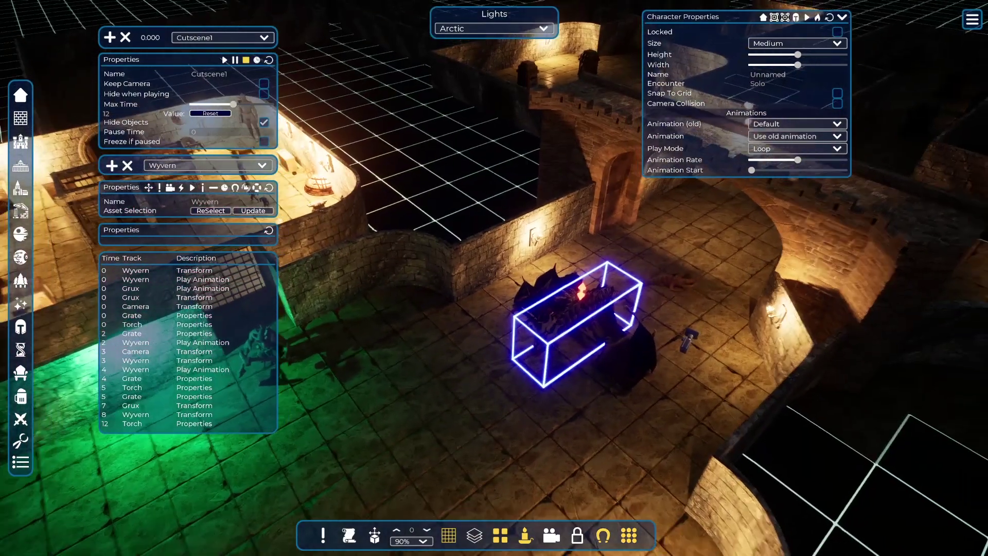
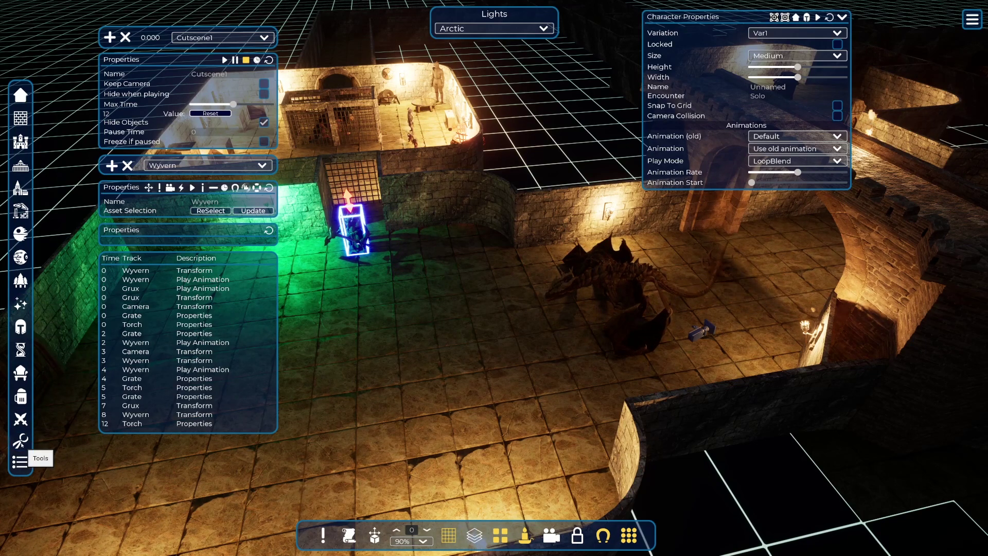
{"action": "left_click", "coordinate": [20, 441]}
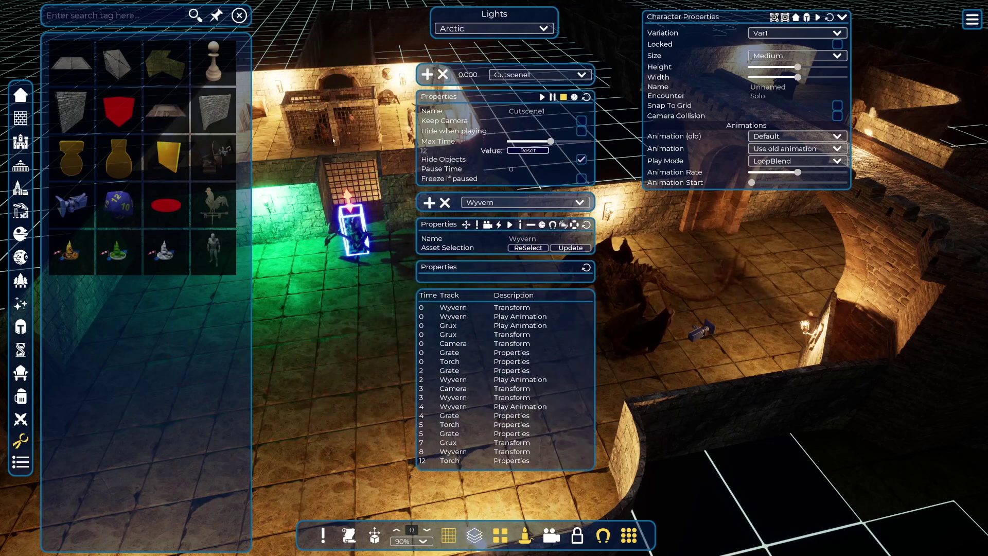
{"action": "mouse_move", "coordinate": [170, 211]}
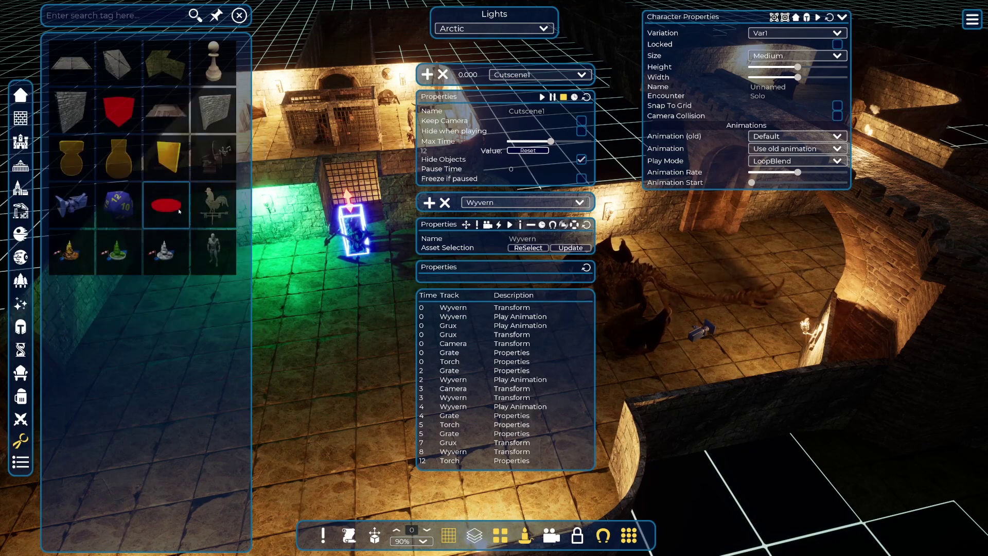
{"action": "mouse_move", "coordinate": [179, 212]}
{"action": "left_mouse_down"}
{"action": "mouse_move", "coordinate": [334, 295]}
{"action": "mouse_move", "coordinate": [354, 295]}
{"action": "mouse_move", "coordinate": [353, 282]}
{"action": "left_mouse_up"}
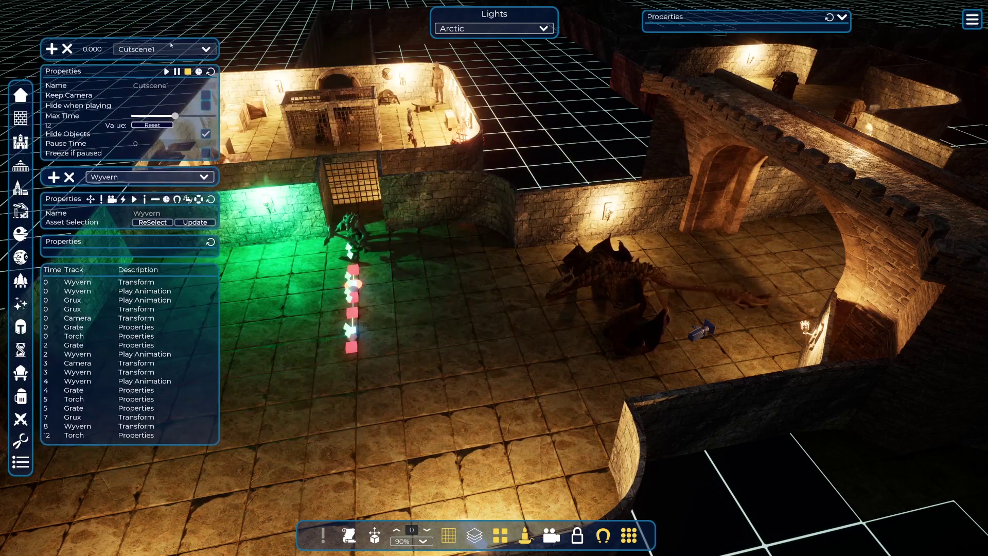
{"action": "mouse_move", "coordinate": [352, 349]}
{"action": "left_mouse_down"}
{"action": "mouse_move", "coordinate": [514, 355]}
{"action": "mouse_move", "coordinate": [570, 325]}
{"action": "left_mouse_up"}
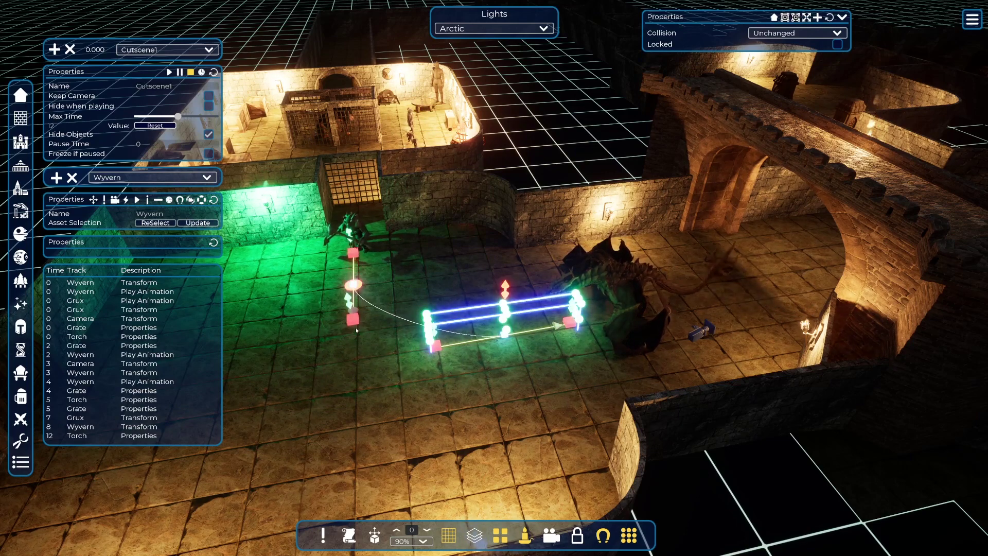
{"action": "left_click_drag", "start_coordinate": [356, 330], "coordinate": [359, 379]}
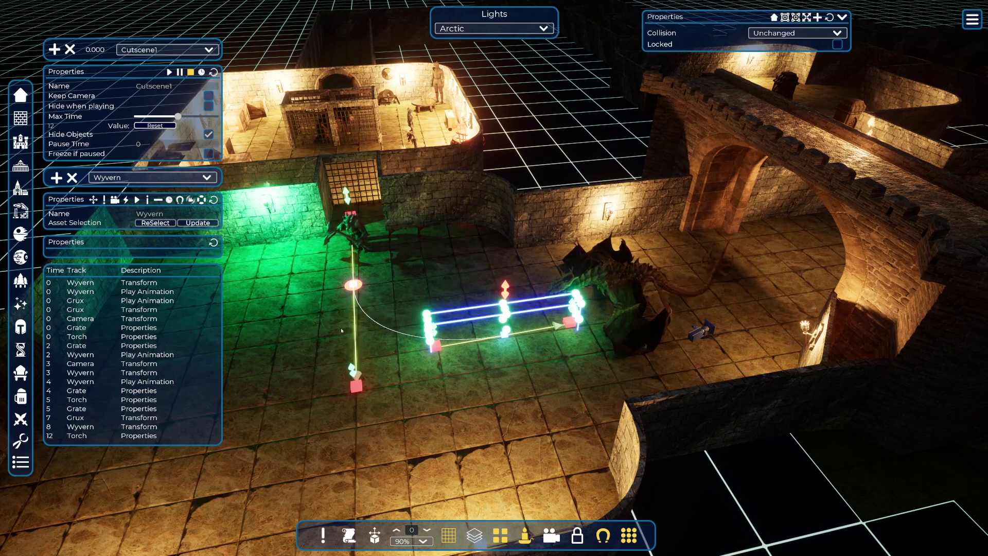
Turn off magnet snapping and move the path's starting point to the Grux's feet in front of the grate.
{"action": "right_click_drag", "start_coordinate": [341, 331], "coordinate": [271, 269]}
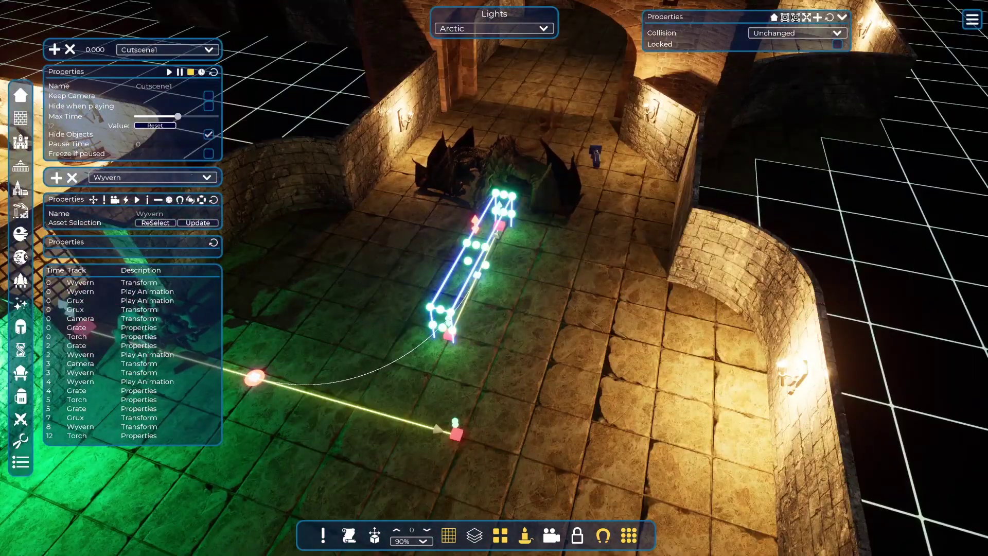
{"action": "right_click_drag", "start_coordinate": [253, 377], "coordinate": [397, 382]}
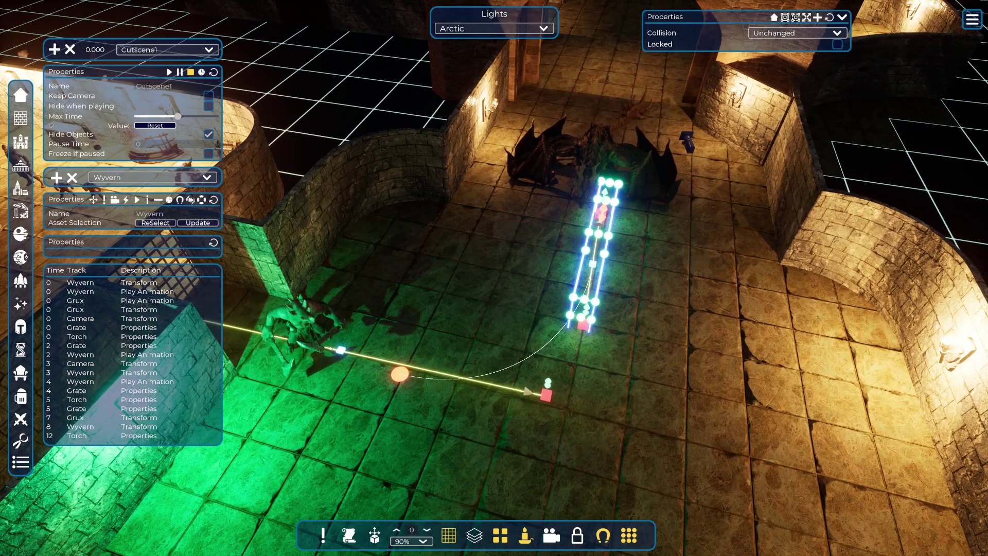
{"action": "left_click_drag", "start_coordinate": [340, 350], "coordinate": [311, 341]}
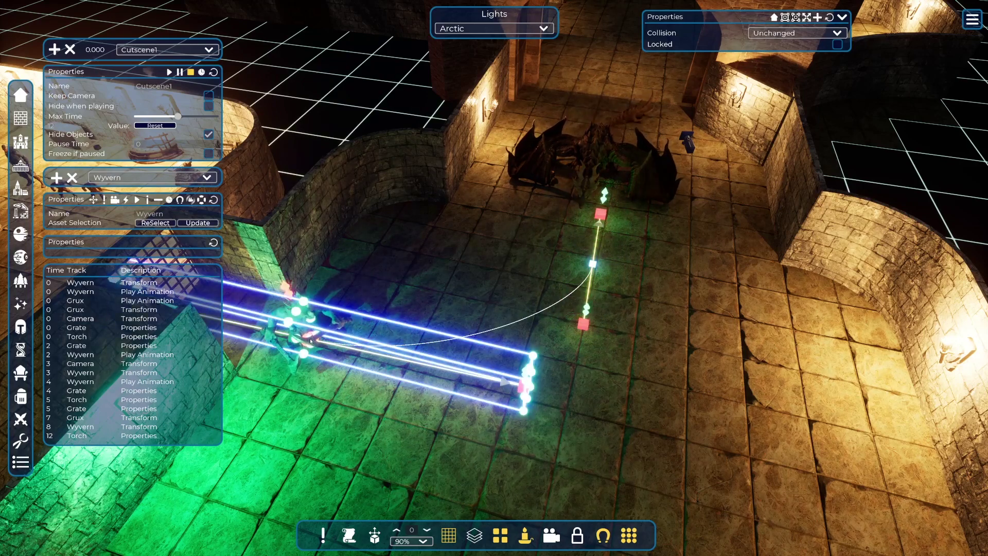
{"action": "left_click", "coordinate": [603, 535]}
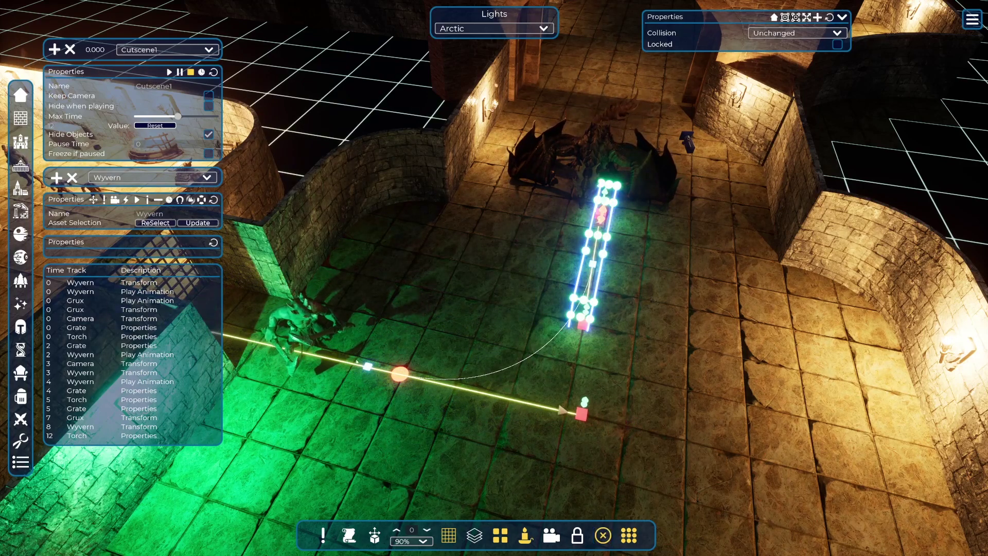
{"action": "left_click", "coordinate": [315, 344]}
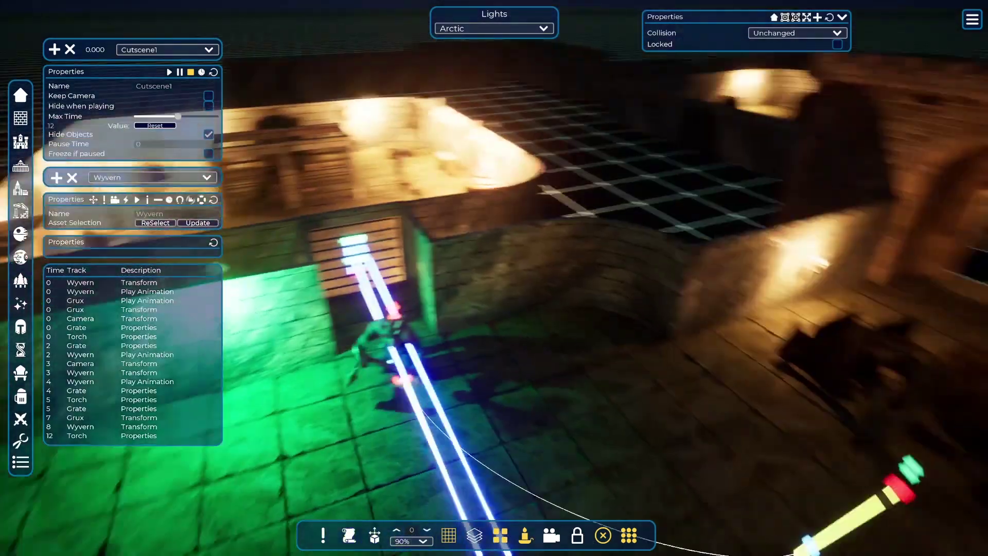
Move the asset list clear of the cutscene panels, bind the Grux to the red path disc at its feet, and select the disc.
{"action": "key", "text": "a"}
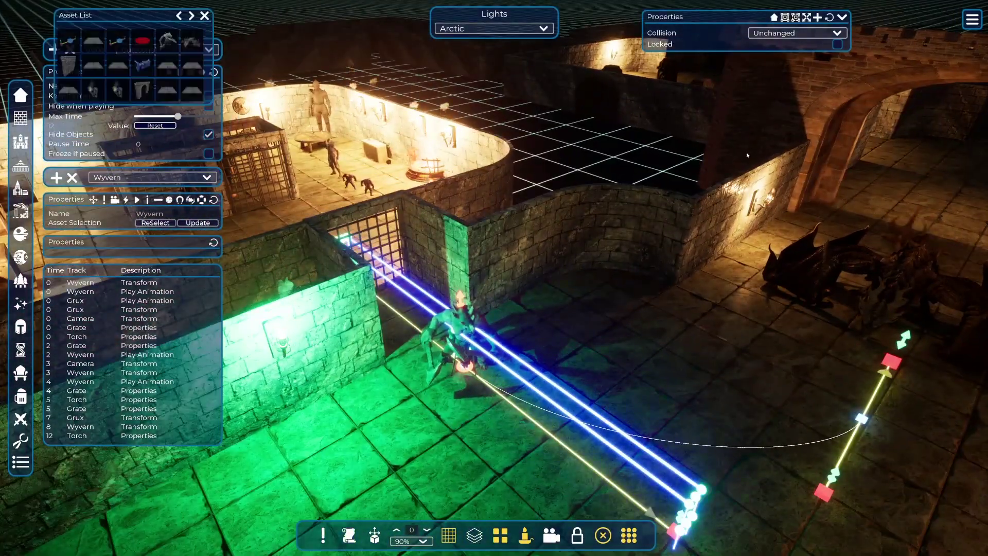
{"action": "left_click_drag", "start_coordinate": [165, 22], "coordinate": [529, 71]}
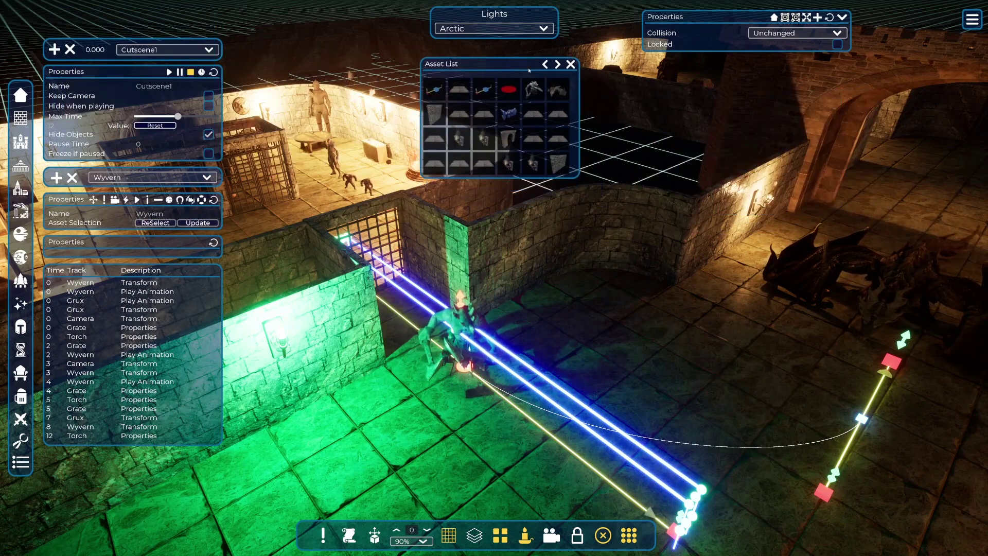
{"action": "left_click", "coordinate": [512, 92]}
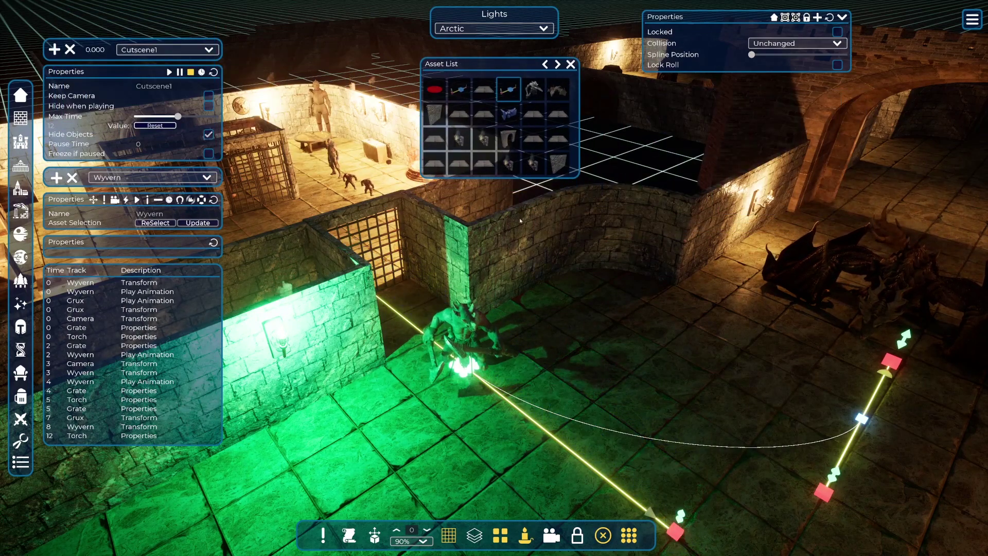
{"action": "left_click", "coordinate": [469, 322]}
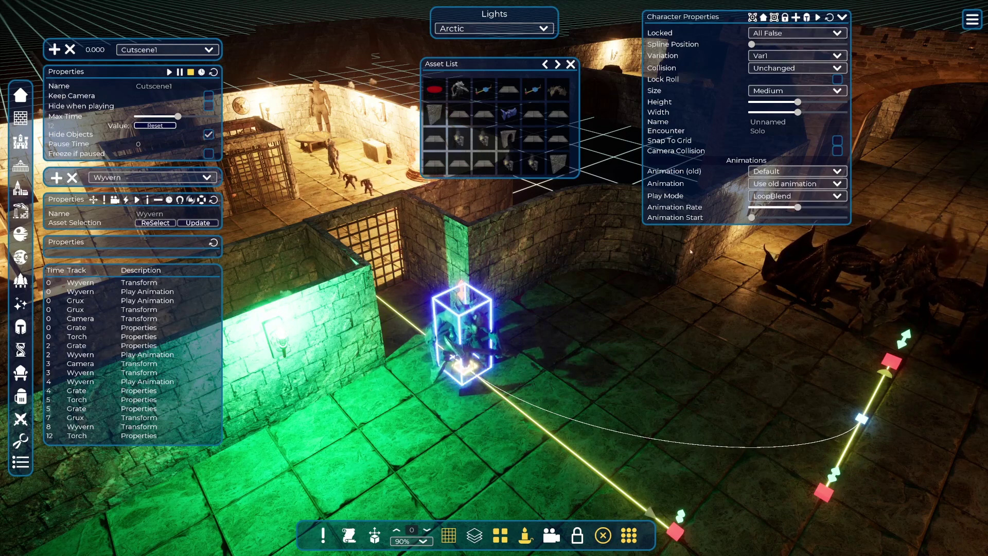
{"action": "left_click", "coordinate": [440, 91]}
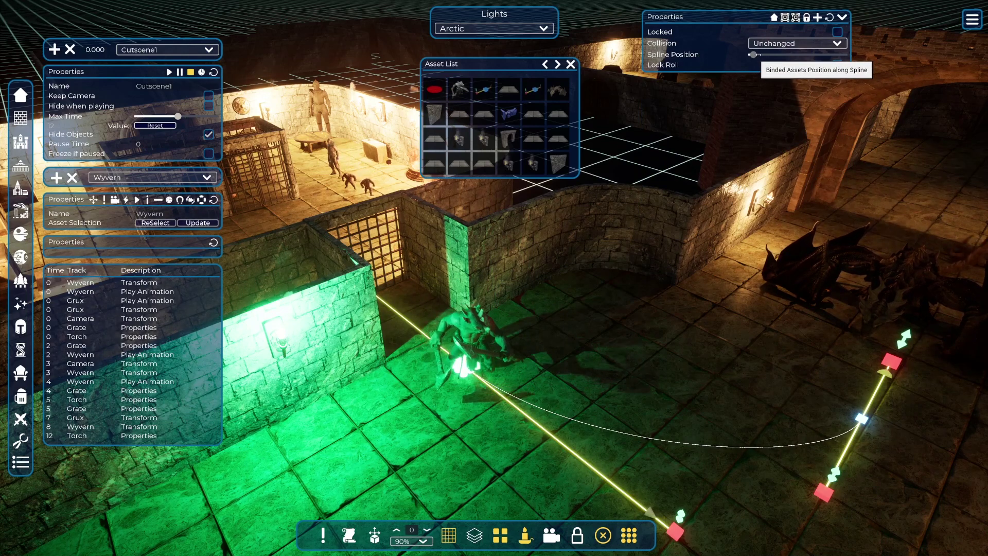
Raise the path's Spline Position to maximum to slide the bound Grux to the end near the wyvern.
{"action": "left_click_drag", "start_coordinate": [752, 54], "coordinate": [847, 54]}
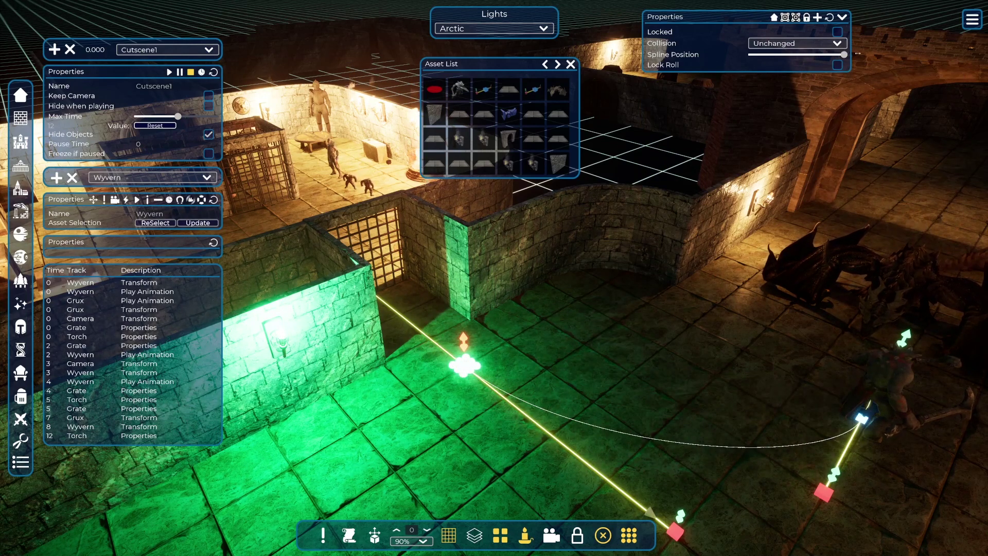
{"action": "mouse_move", "coordinate": [829, 58]}
{"action": "left_mouse_down"}
{"action": "mouse_move", "coordinate": [779, 54]}
{"action": "mouse_move", "coordinate": [849, 57]}
{"action": "left_mouse_up"}
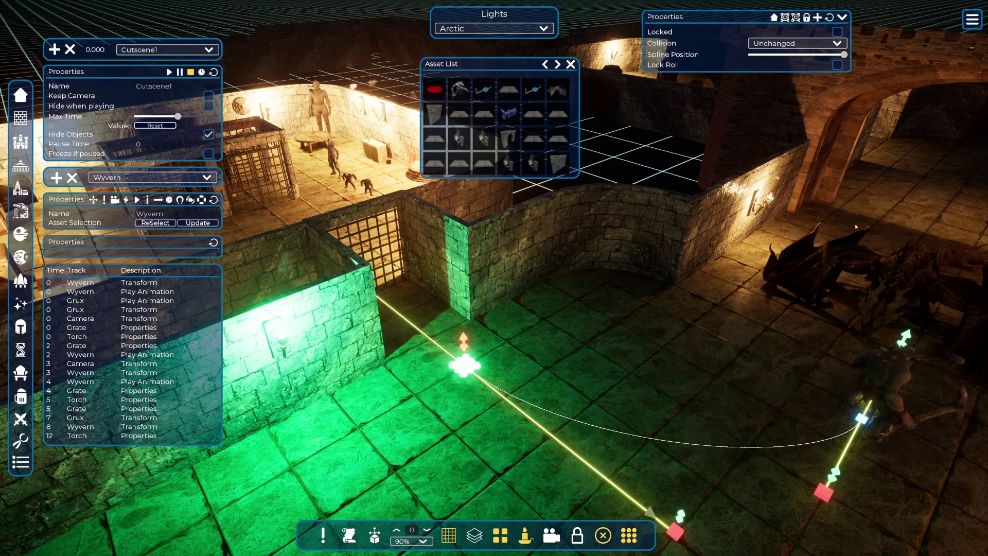
{"action": "right_click_drag", "start_coordinate": [873, 350], "coordinate": [818, 373]}
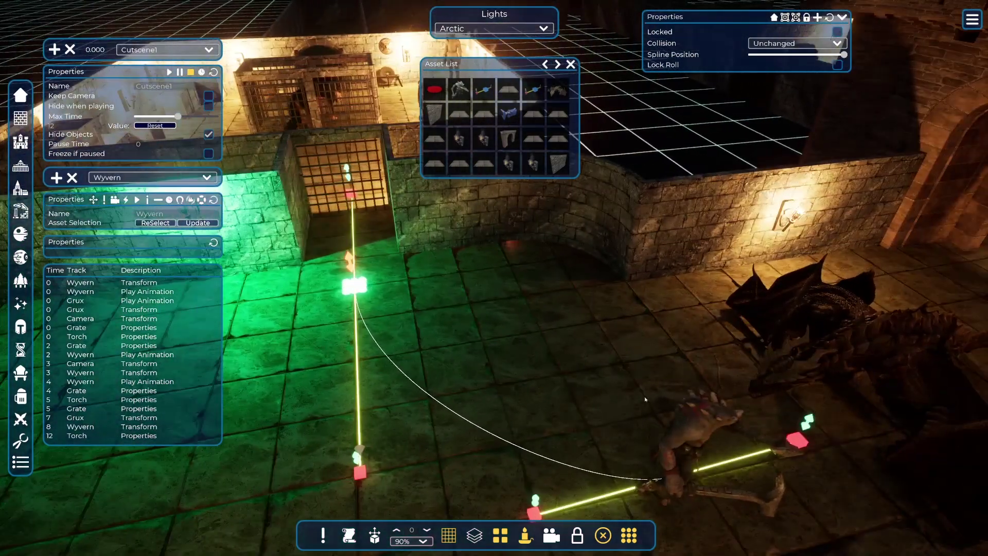
Move the Grux aside and reposition the path's end point closer to the wyvern's head.
{"action": "left_click", "coordinate": [579, 360]}
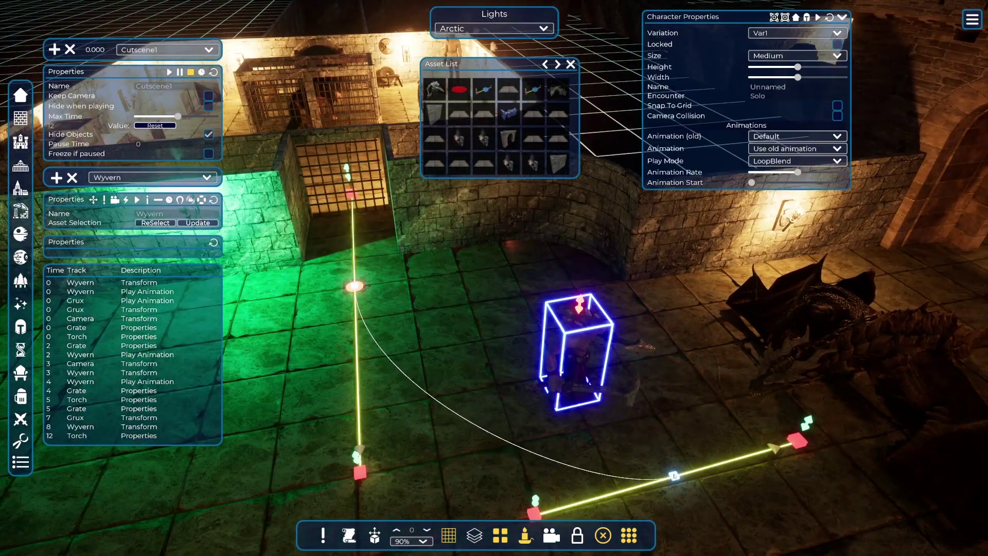
{"action": "left_click_drag", "start_coordinate": [674, 475], "coordinate": [660, 411]}
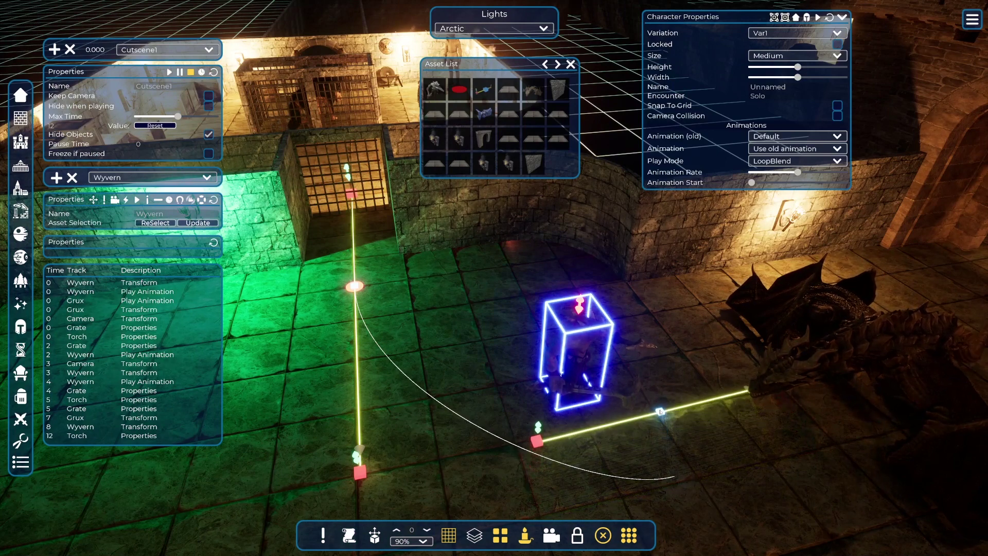
{"action": "left_click", "coordinate": [661, 411]}
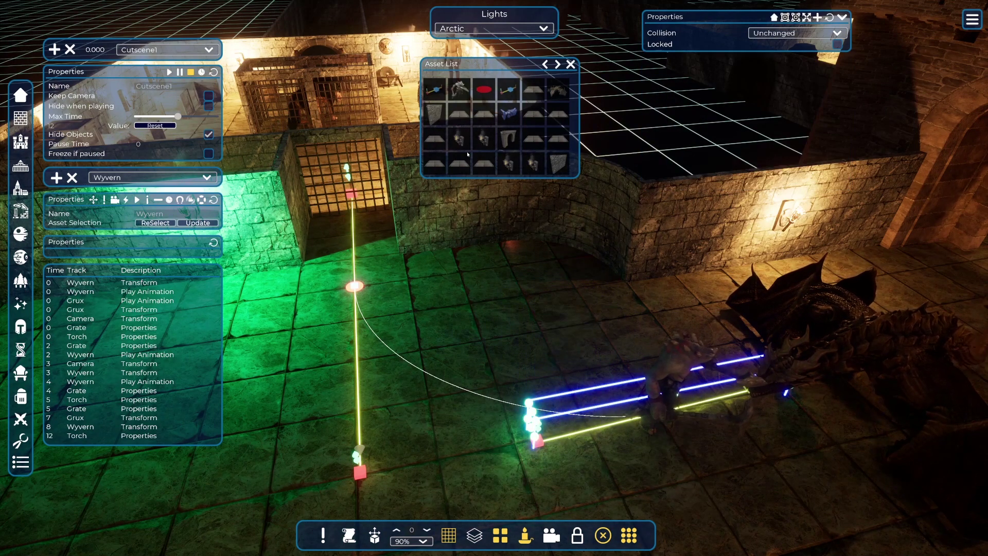
Lower the path's Spline Position from the end back to minimum, returning the Grux to the start by the grate.
{"action": "left_click", "coordinate": [354, 286]}
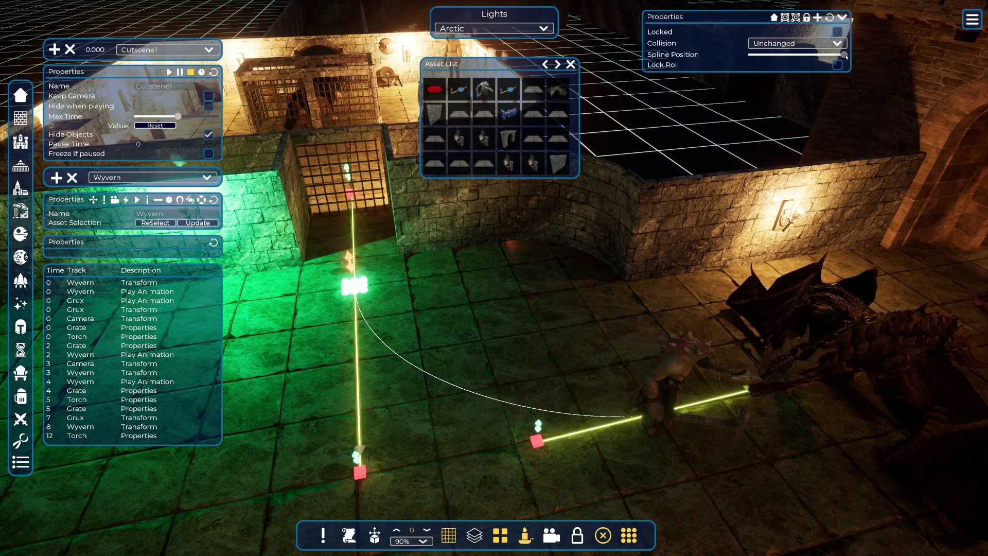
{"action": "mouse_move", "coordinate": [845, 55]}
{"action": "left_mouse_down"}
{"action": "mouse_move", "coordinate": [753, 56]}
{"action": "mouse_move", "coordinate": [844, 55]}
{"action": "left_mouse_up"}
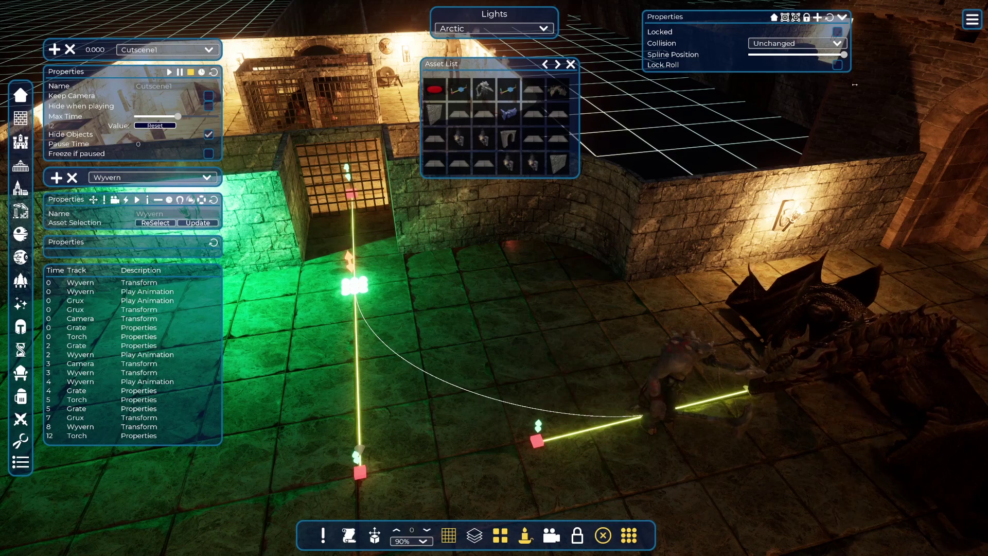
{"action": "key", "text": "d"}
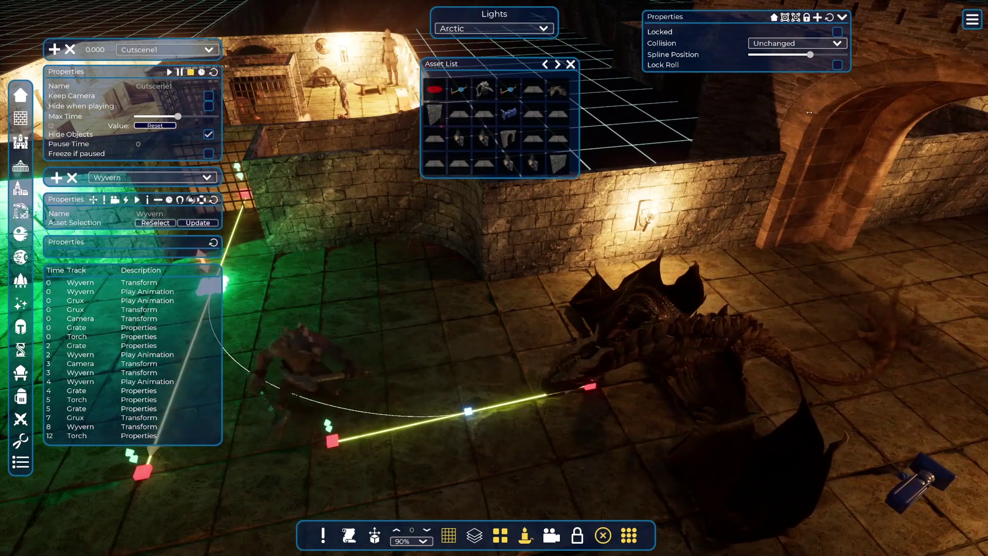
{"action": "left_click_drag", "start_coordinate": [871, 109], "coordinate": [776, 154]}
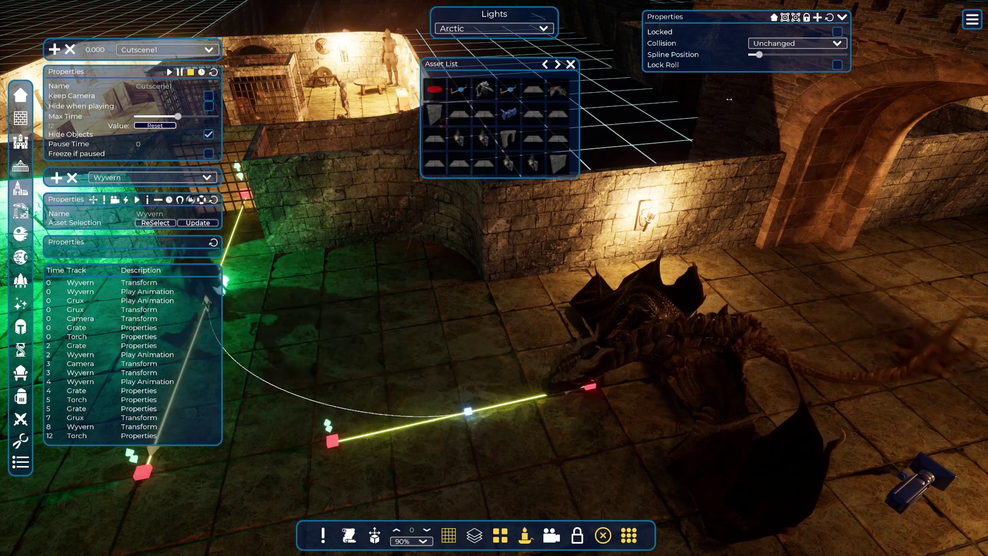
{"action": "key", "text": "a"}
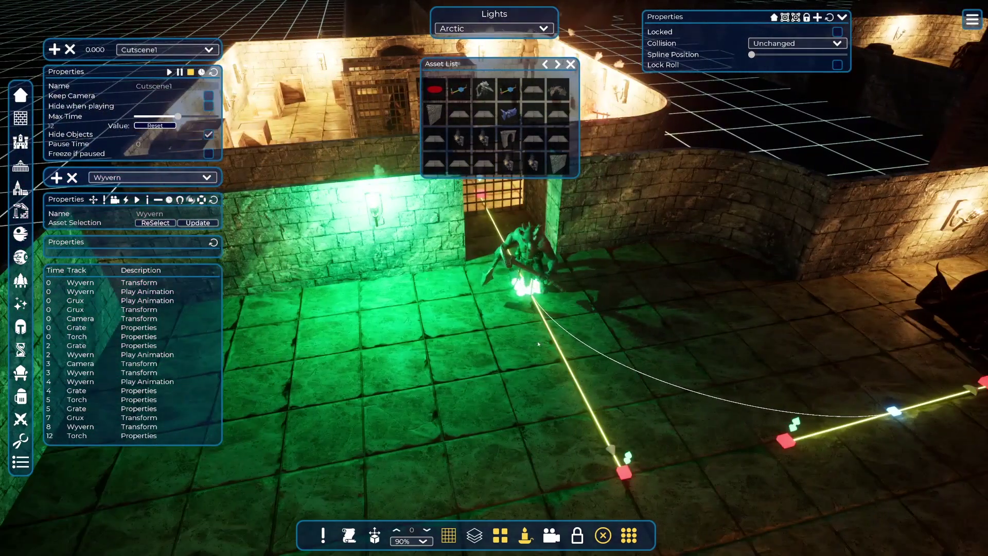
Select the path's red disc and add a new cutscene track for it named Spline.
{"action": "left_click", "coordinate": [569, 368]}
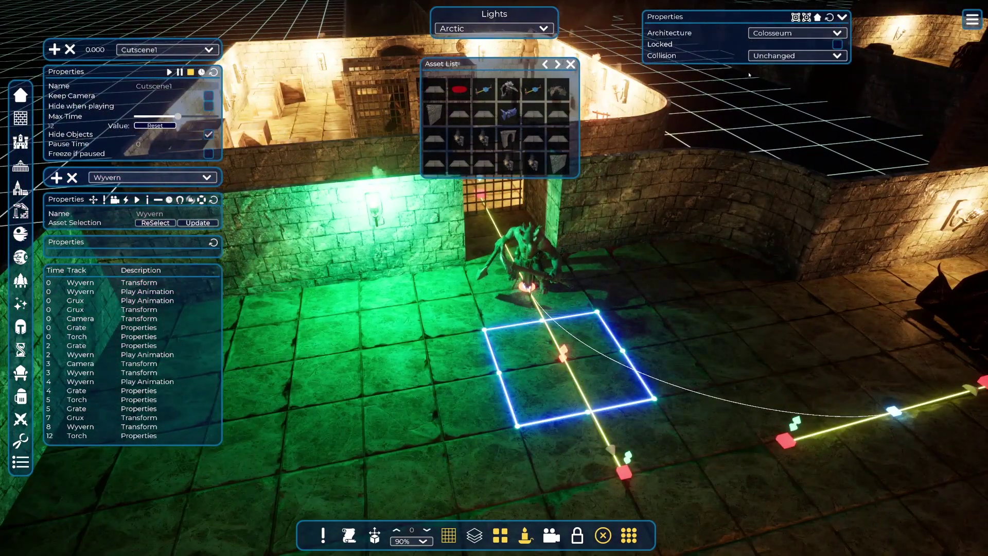
{"action": "left_click", "coordinate": [528, 285]}
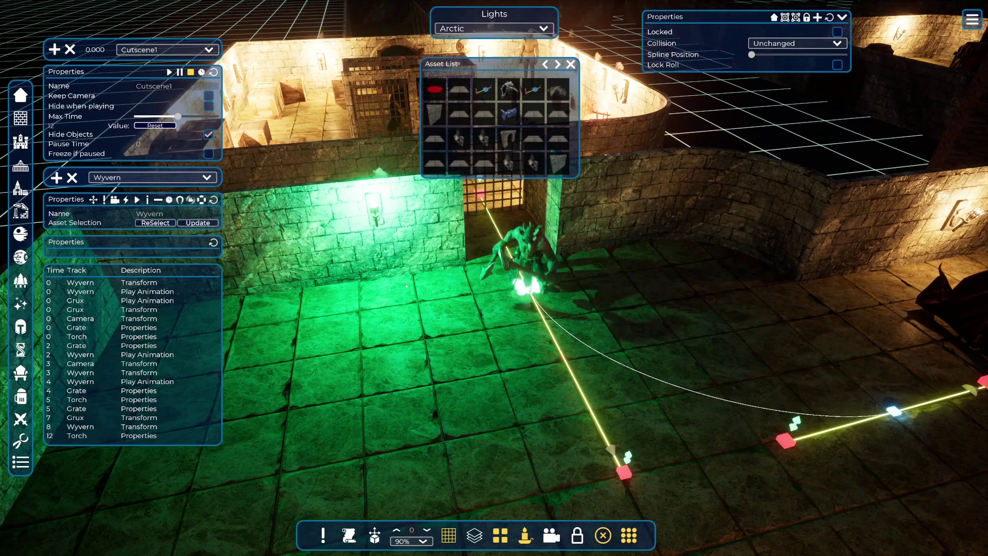
{"action": "left_click", "coordinate": [56, 177]}
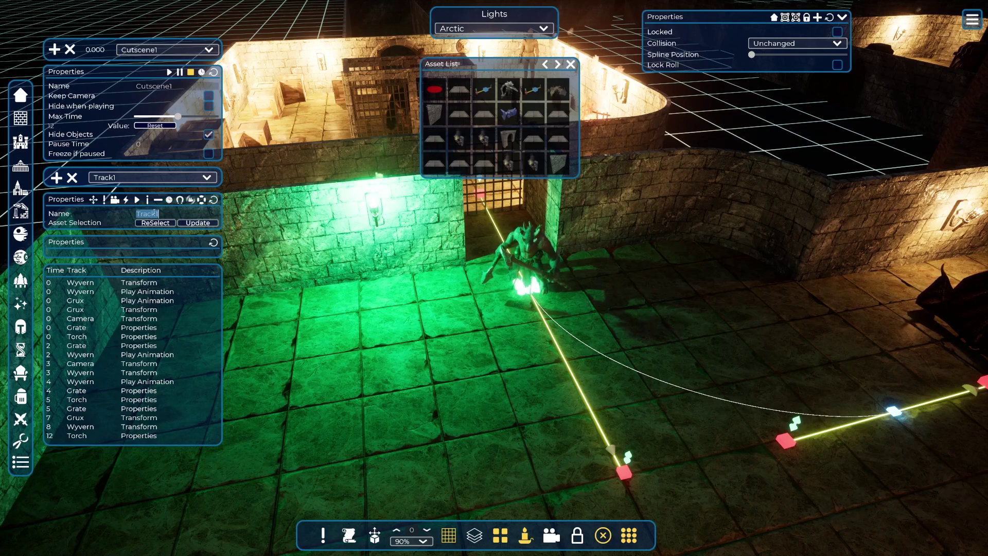
{"action": "left_click", "coordinate": [155, 213]}
{"action": "type", "text": "Spline"}
{"action": "key", "text": "Return"}
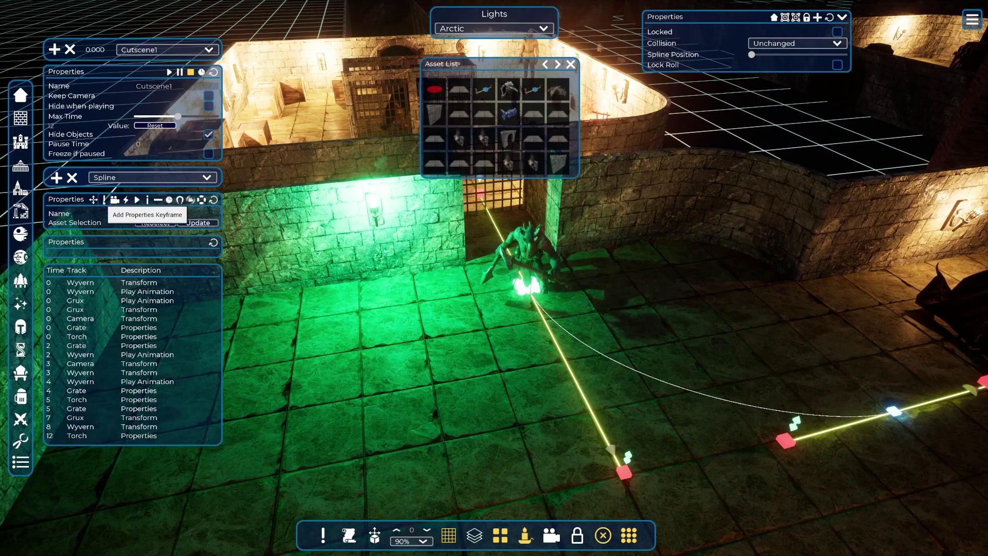
Add a Properties keyframe to the Spline track at 7.01 seconds with the Grux at the path's start.
{"action": "left_click", "coordinate": [114, 199]}
{"action": "left_click", "coordinate": [138, 256]}
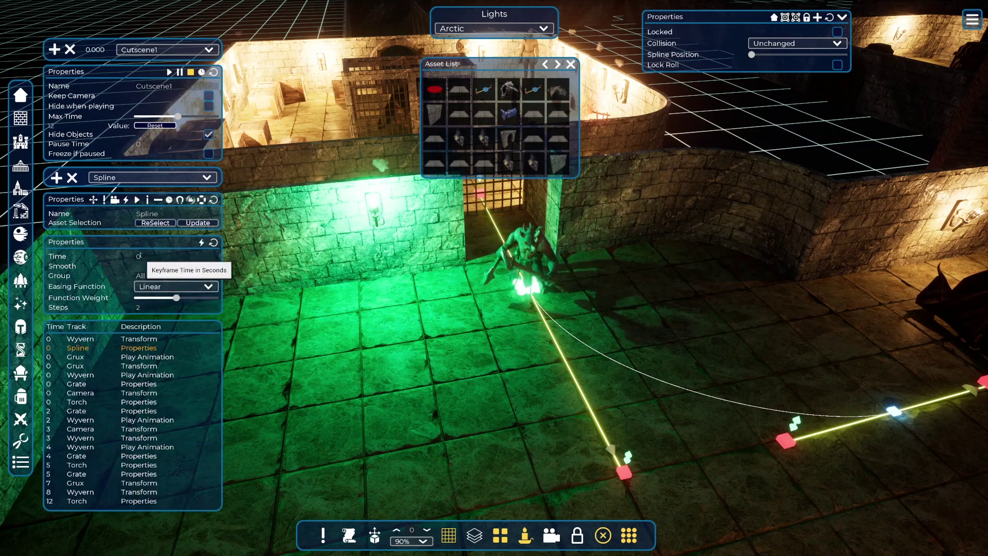
{"action": "type", "text": "7"}
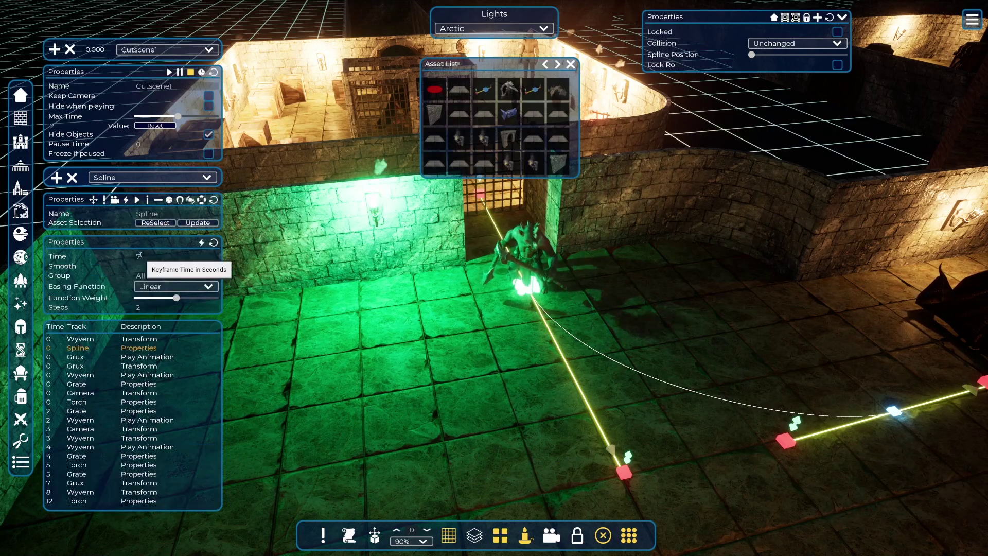
{"action": "type", "text": ".01"}
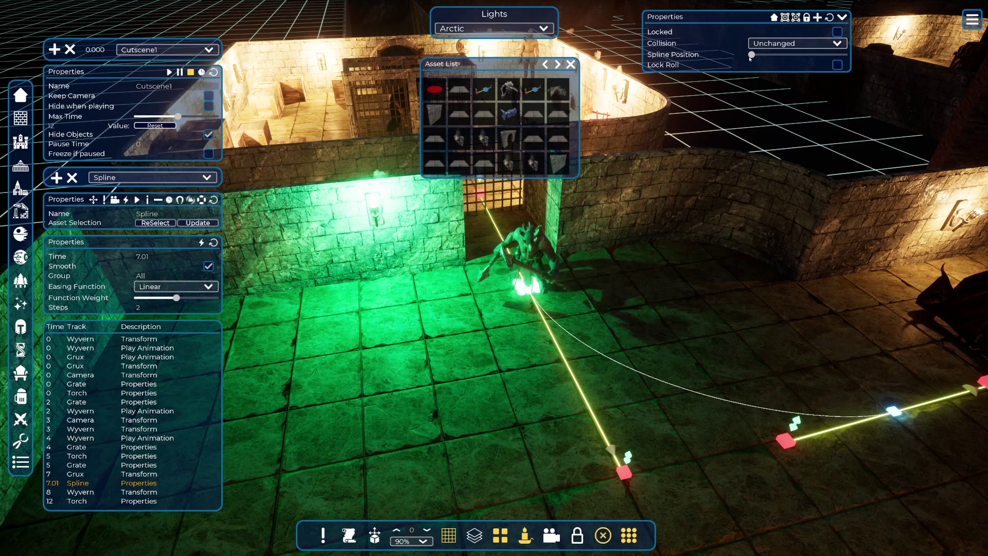
Set the Spline Position to maximum and add a Properties keyframe to the Spline track at 12 seconds.
{"action": "left_click_drag", "start_coordinate": [752, 55], "coordinate": [844, 54]}
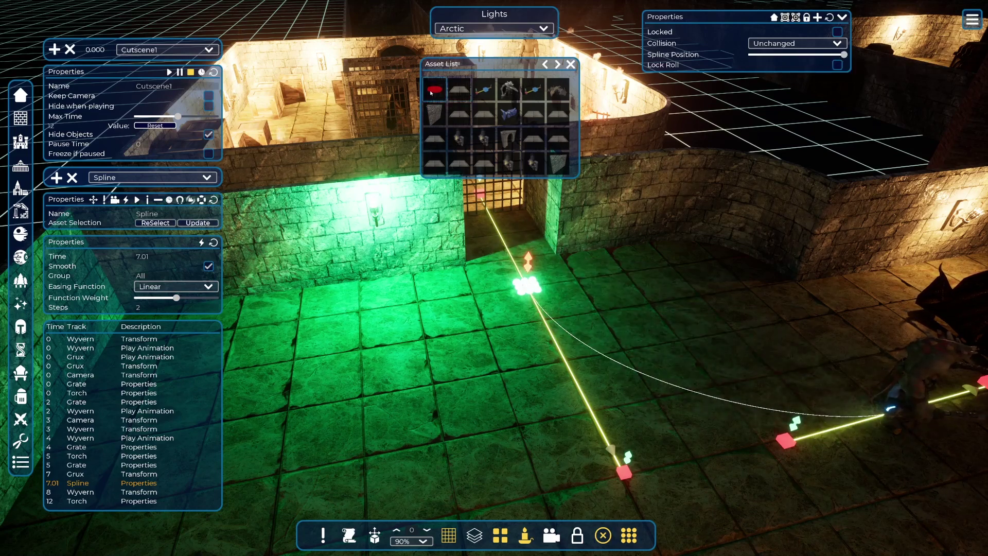
{"action": "left_click", "coordinate": [105, 201]}
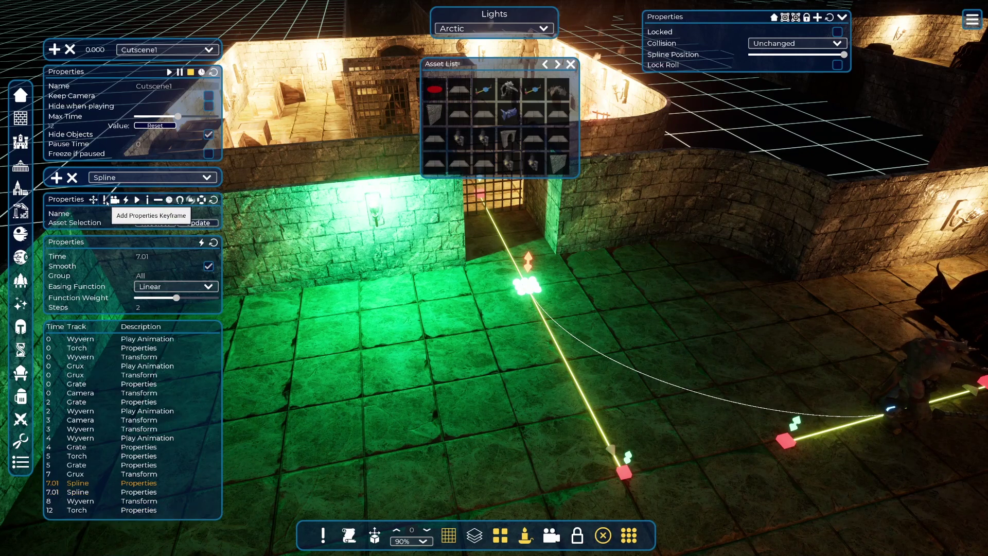
{"action": "left_click", "coordinate": [150, 257]}
{"action": "type", "text": "12"}
{"action": "key", "text": "Return"}
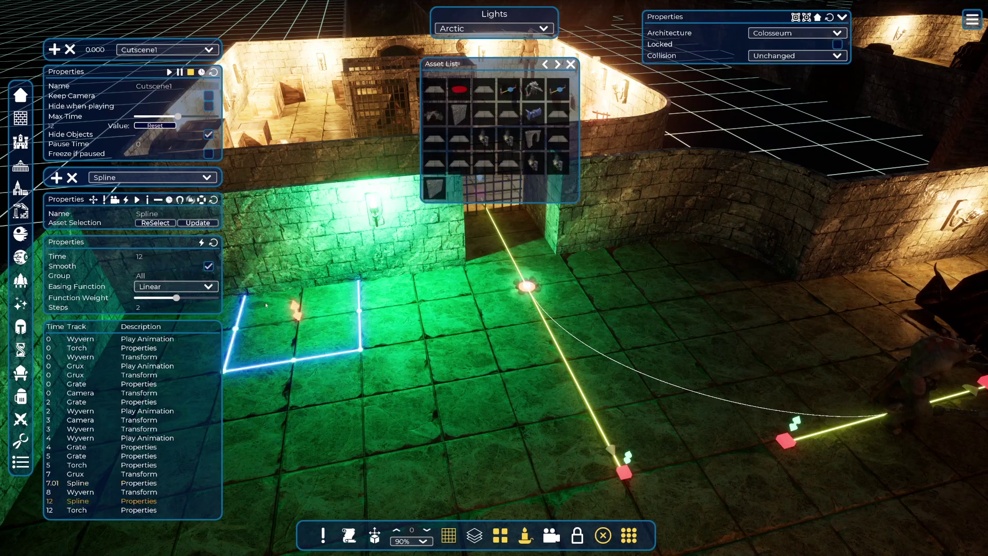
{"action": "left_click", "coordinate": [159, 258]}
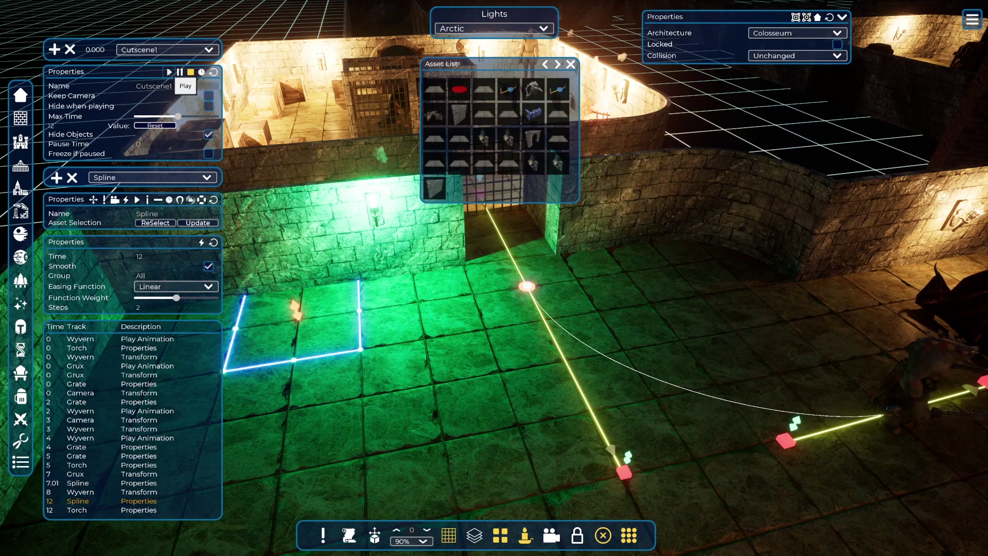
Play Cutscene1 to check the Grux's run along the curved path towards the wyvern.
{"action": "left_click", "coordinate": [168, 72]}
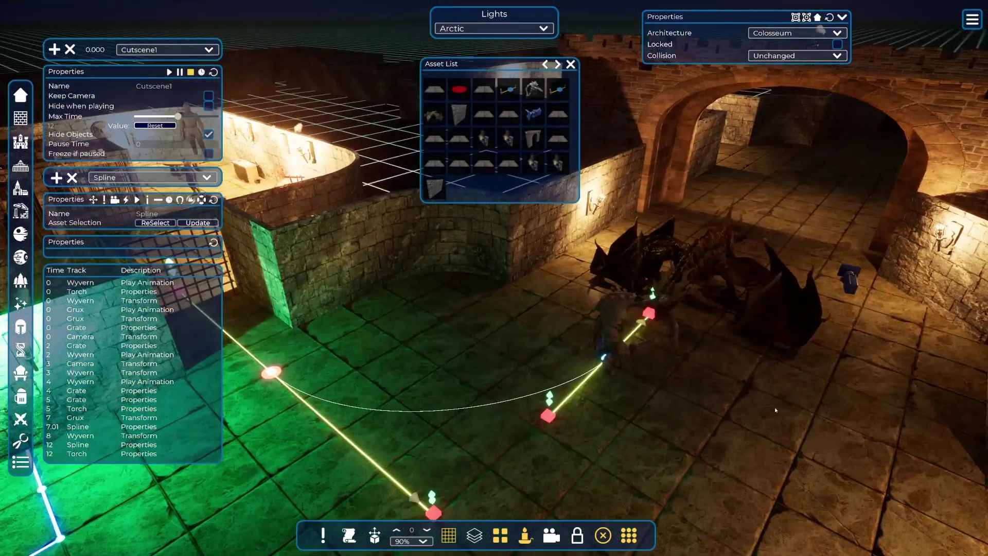
{"action": "key", "text": "q"}
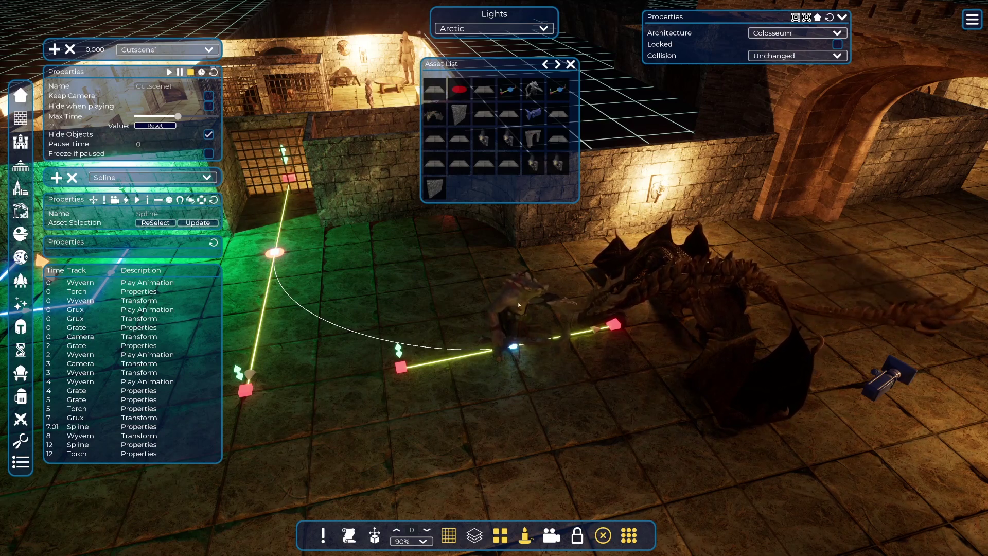
Shift the Grux and fine-tune the path's end point so the run finishes just in front of the wyvern.
{"action": "left_click", "coordinate": [462, 271]}
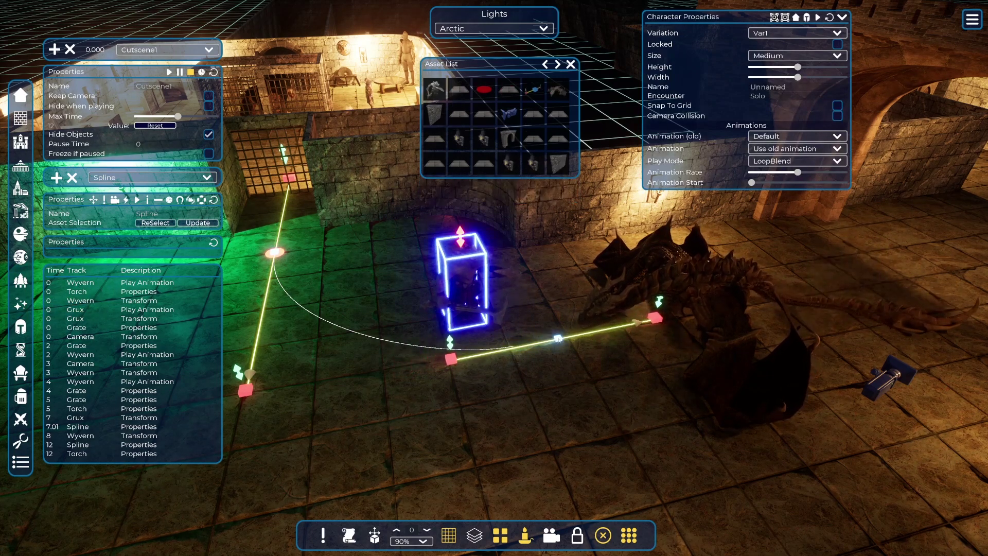
{"action": "left_click", "coordinate": [552, 341]}
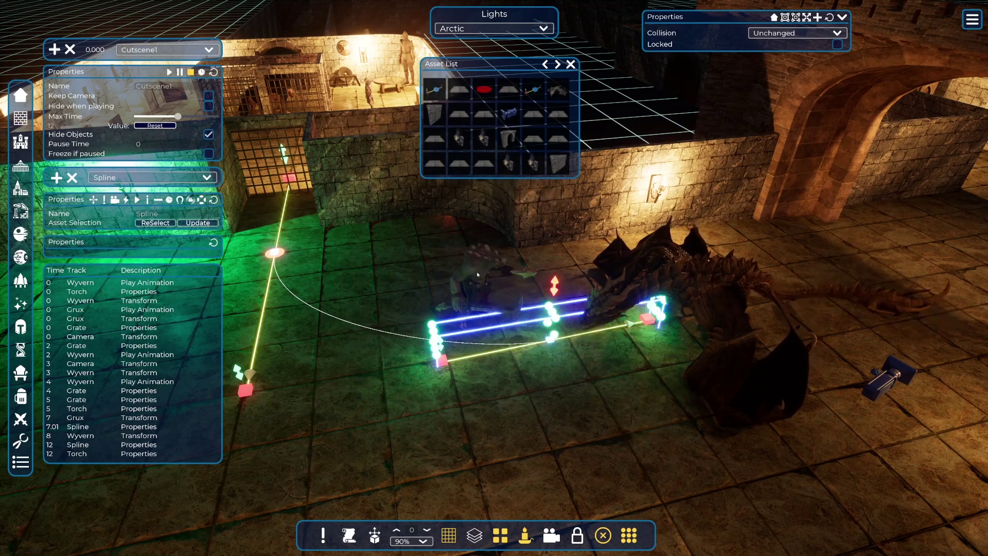
{"action": "left_click", "coordinate": [550, 339]}
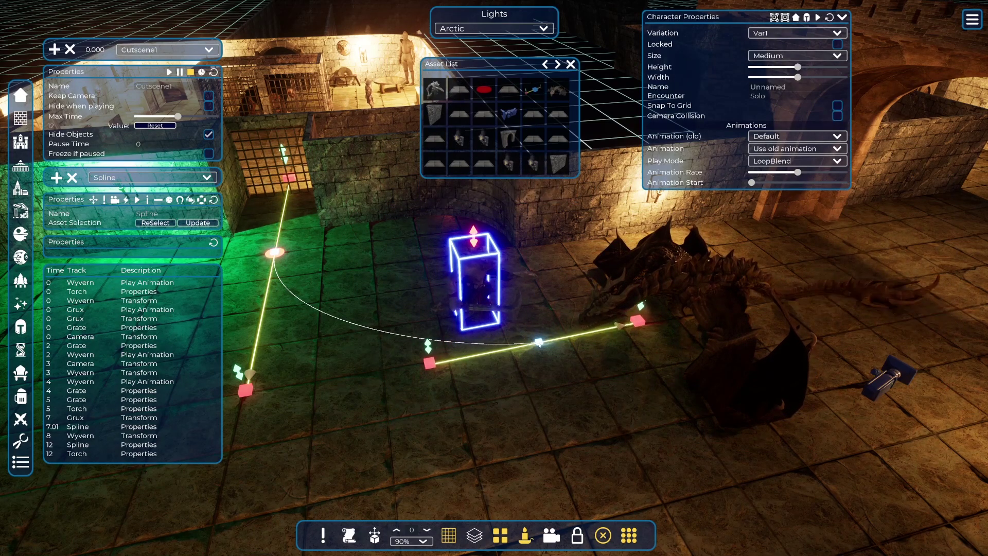
{"action": "left_click", "coordinate": [537, 344]}
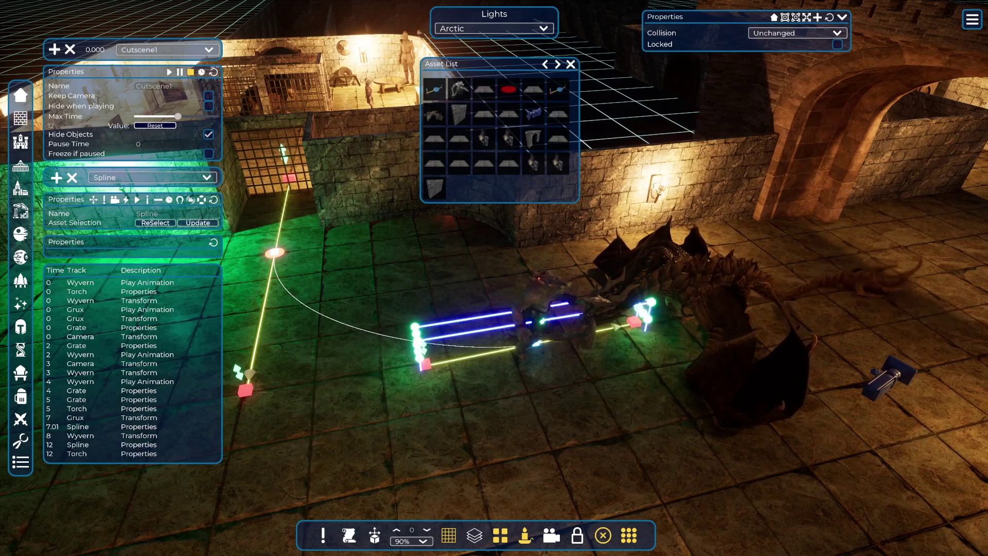
{"action": "middle_click_drag", "start_coordinate": [537, 344], "coordinate": [278, 378]}
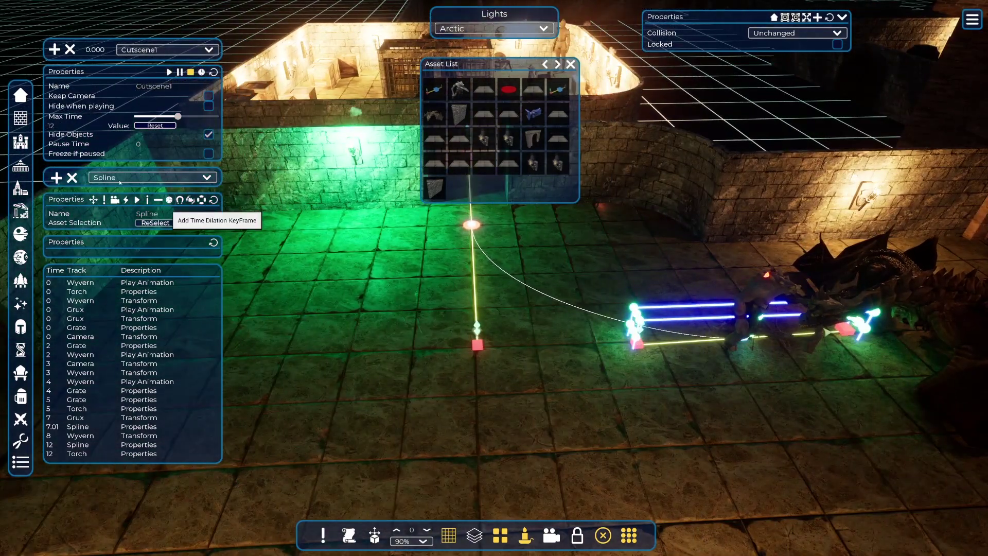
Add a Play Animation keyframe with the Attack3 animation to the Grux track at 12 seconds.
{"action": "left_click", "coordinate": [170, 178]}
{"action": "left_click", "coordinate": [103, 196]}
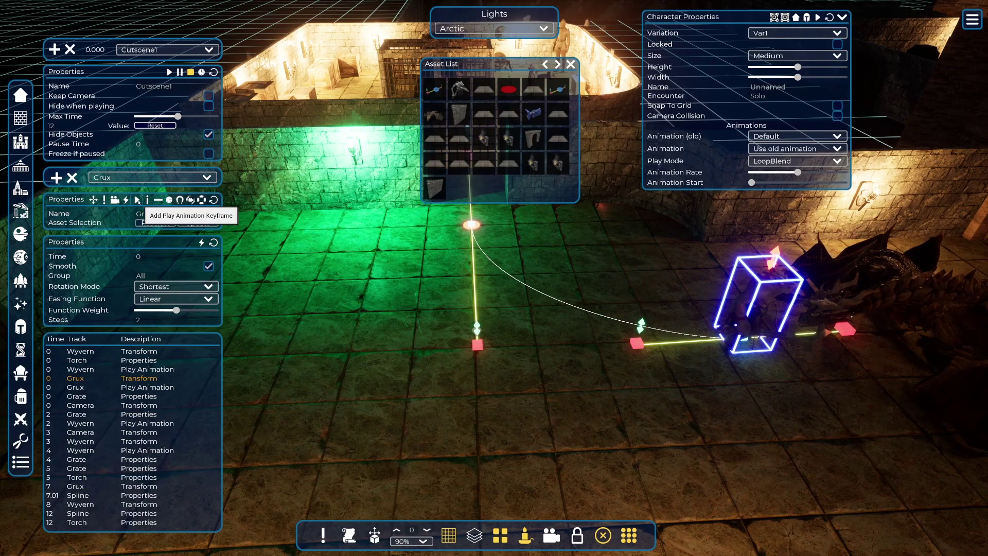
{"action": "left_click", "coordinate": [138, 201]}
{"action": "left_click", "coordinate": [190, 307]}
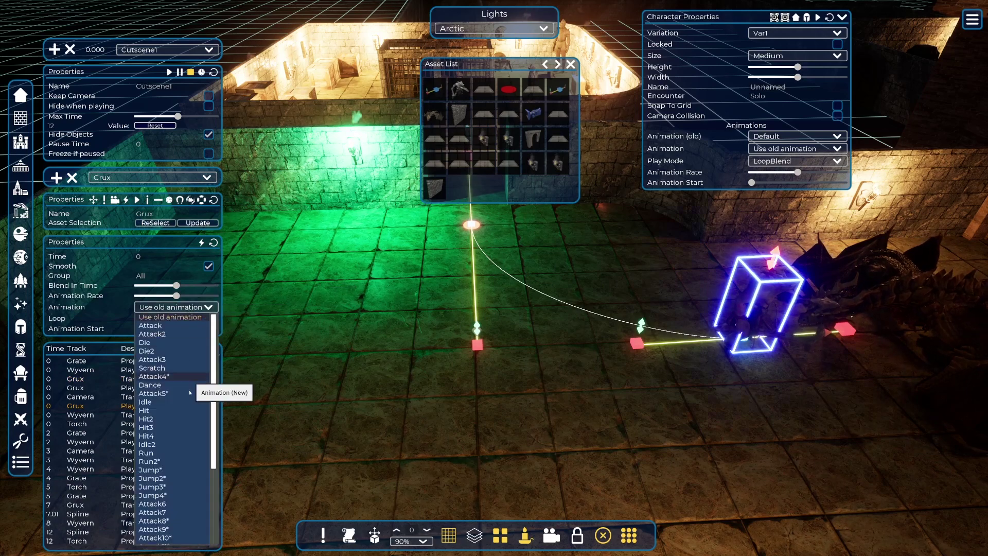
{"action": "left_click", "coordinate": [177, 360]}
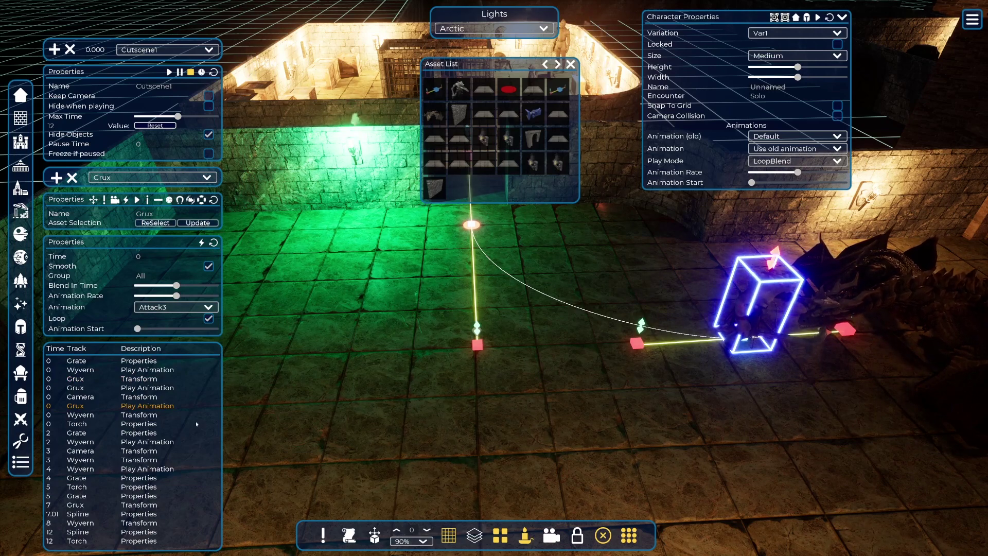
{"action": "left_click", "coordinate": [139, 257]}
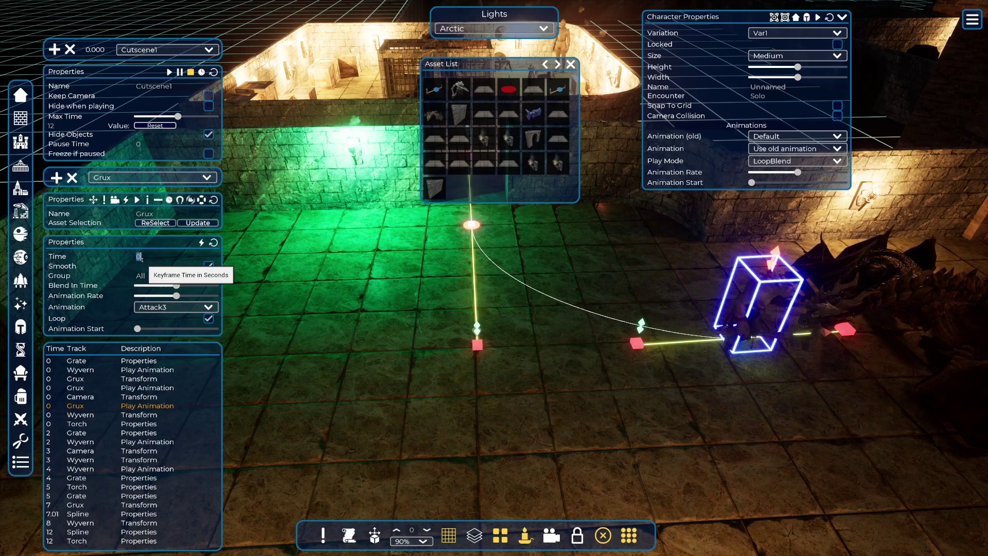
{"action": "type", "text": "12"}
{"action": "key", "text": "Return"}
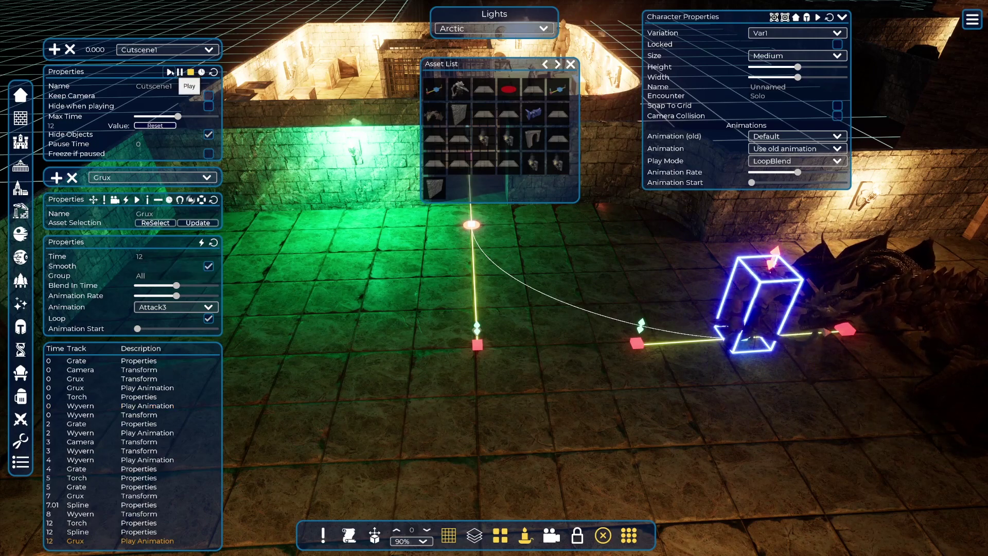
Close the asset list and play Cutscene1 to check the end of the Grux's run.
{"action": "left_click", "coordinate": [570, 63]}
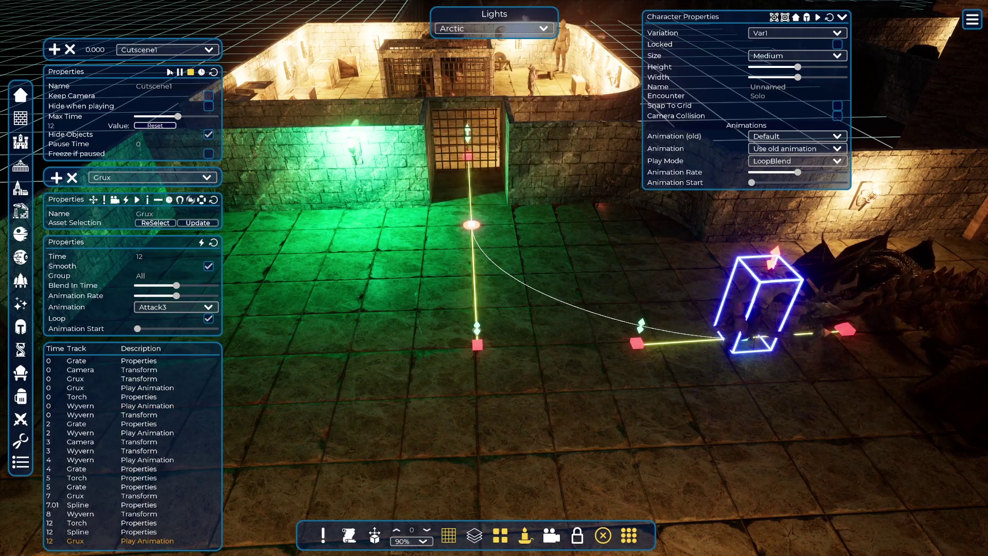
{"action": "left_click", "coordinate": [168, 72]}
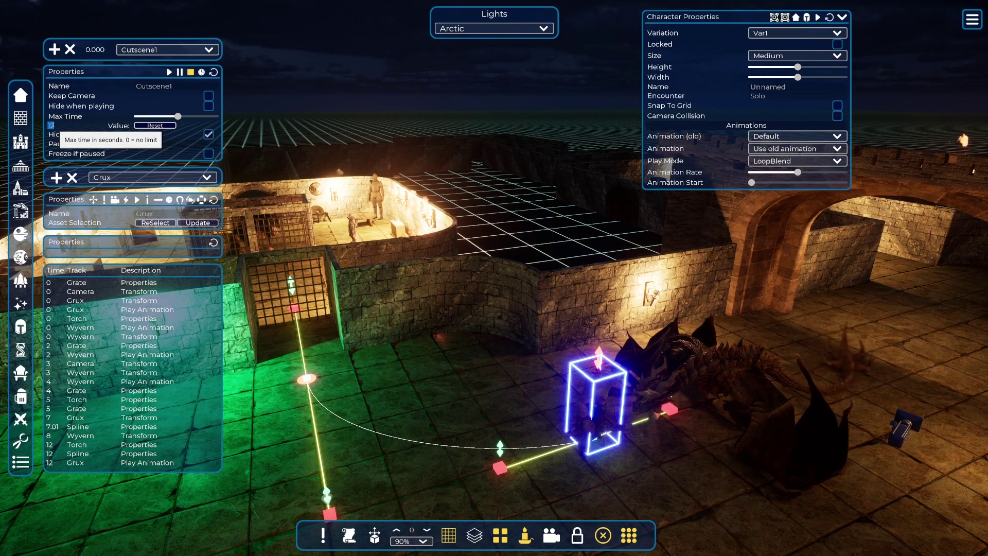
Set Cutscene1's Max Time to 20 seconds and play it to check the Grux's attack on the wyvern.
{"action": "left_click", "coordinate": [53, 125]}
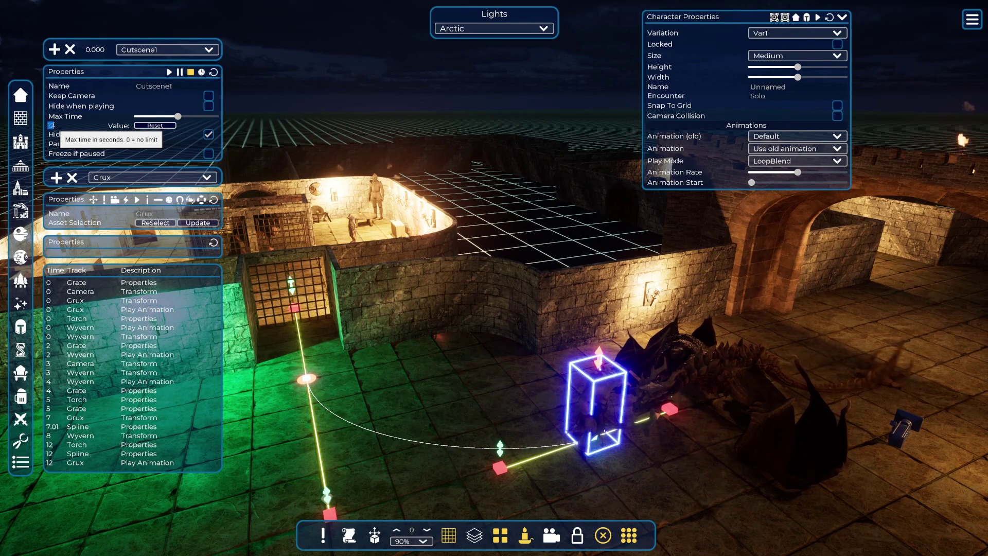
{"action": "type", "text": "1"}
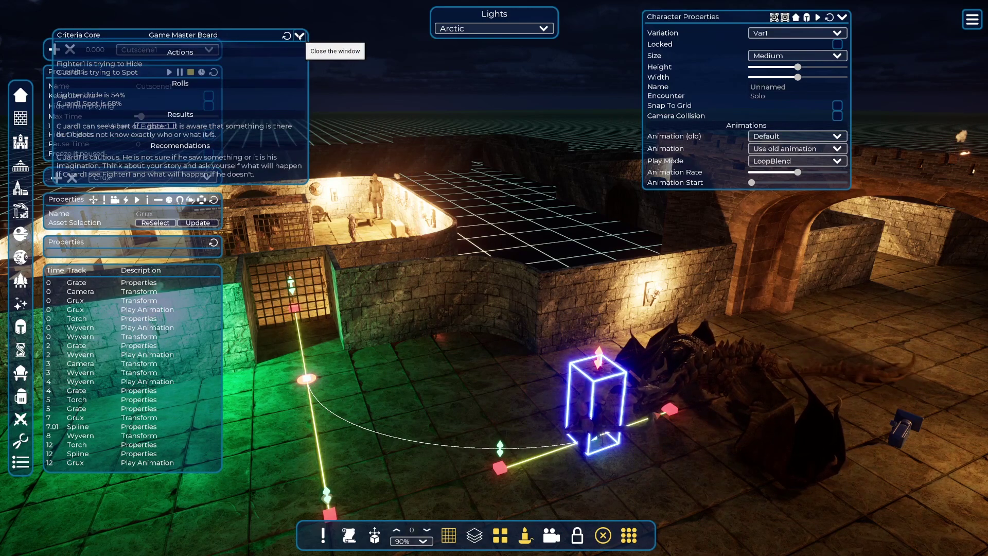
{"action": "left_click", "coordinate": [299, 35]}
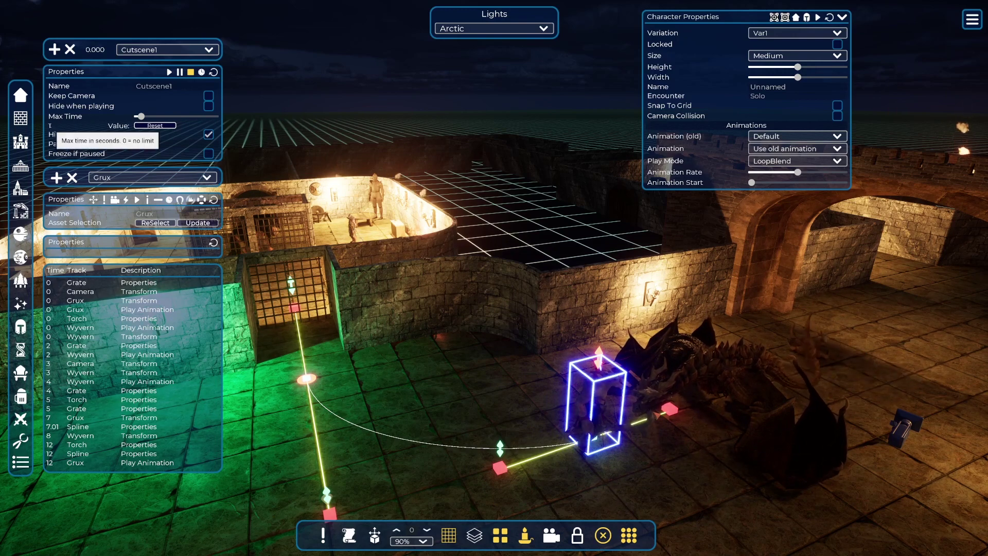
{"action": "left_click", "coordinate": [50, 126]}
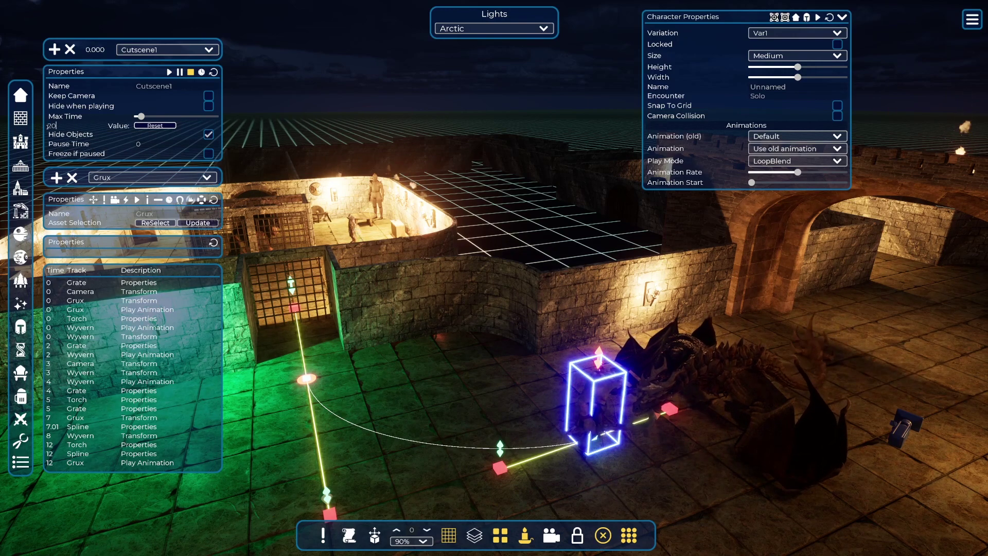
{"action": "left_click", "coordinate": [170, 72]}
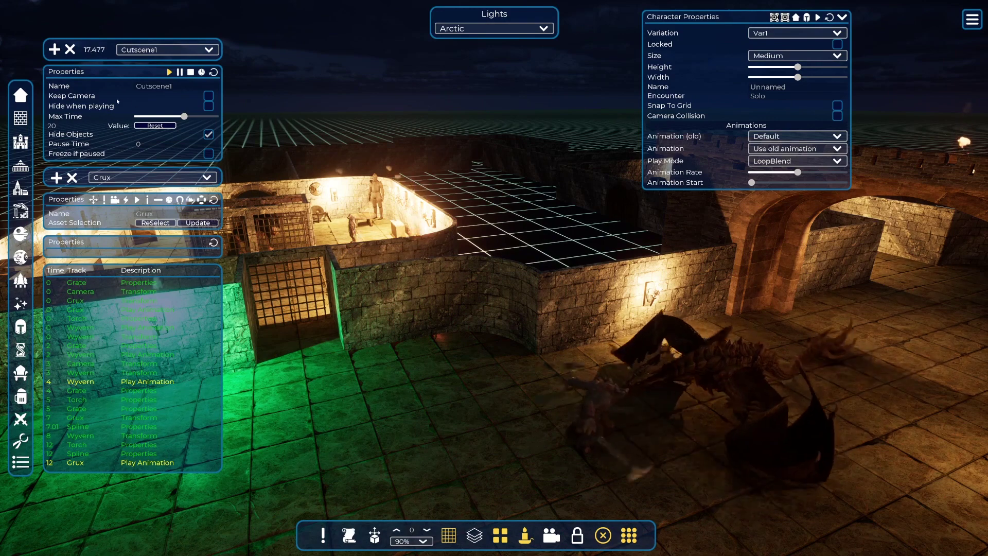
{"action": "left_click", "coordinate": [191, 72]}
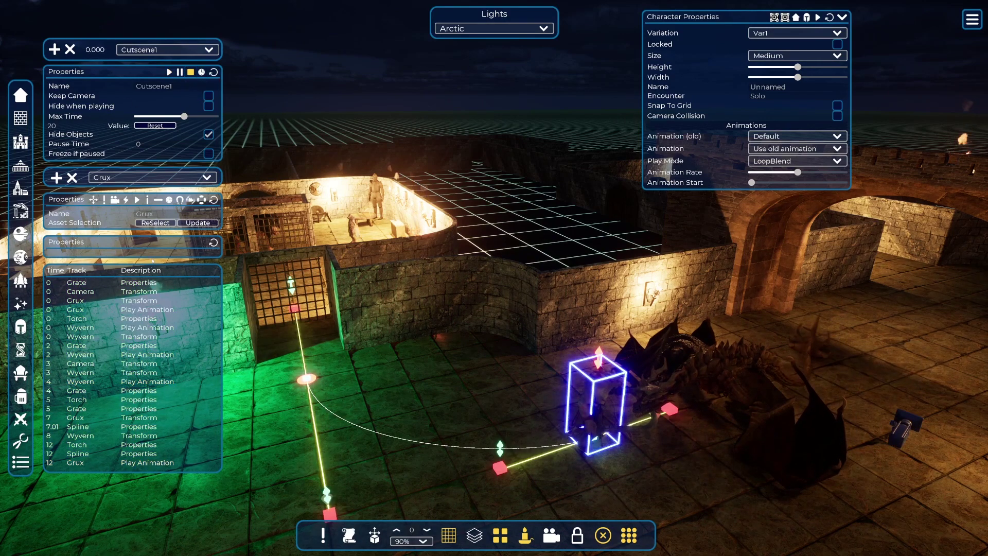
Turn off Loop on the Grux's Attack3 keyframe and select the wyvern.
{"action": "left_click", "coordinate": [155, 463]}
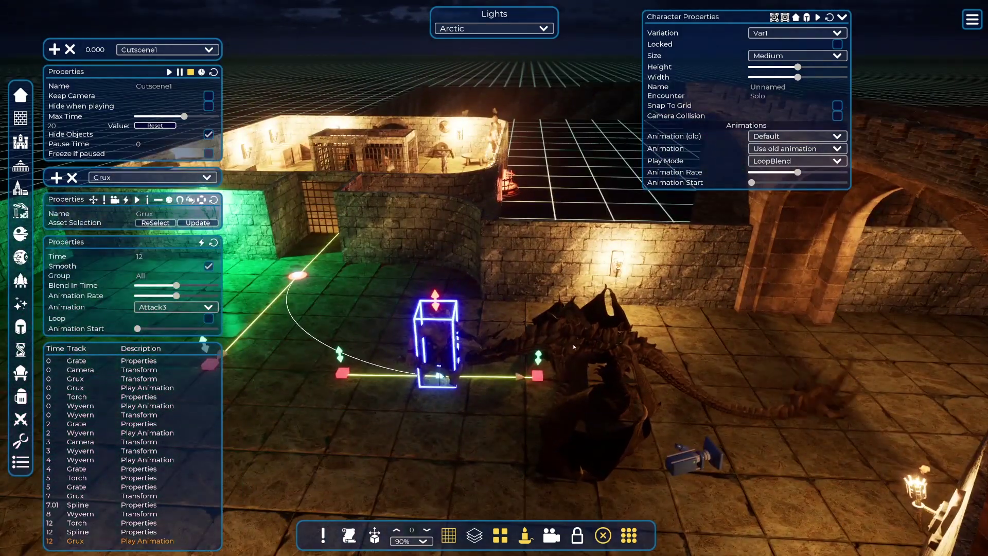
{"action": "left_click", "coordinate": [539, 392]}
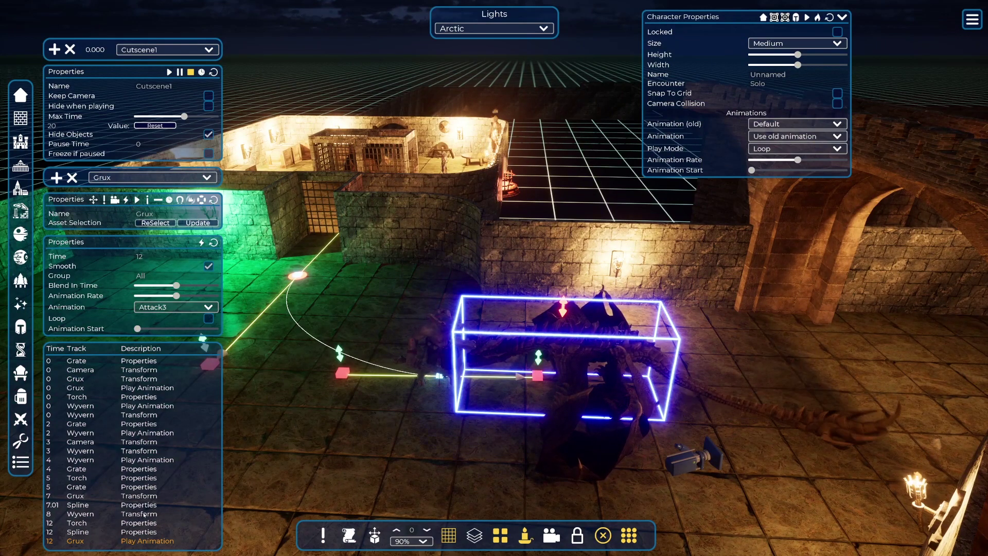
{"action": "left_click", "coordinate": [548, 352]}
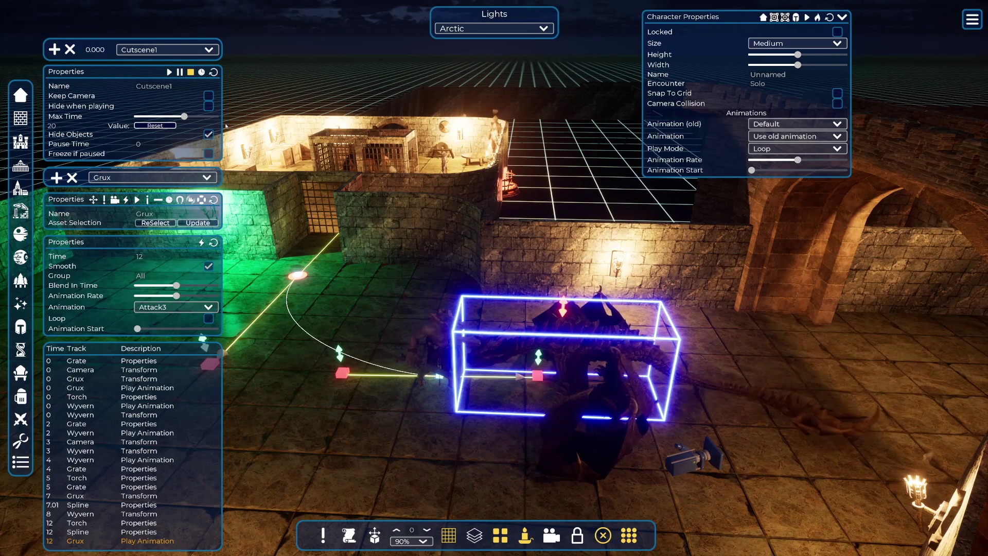
Move the Spline track's final Properties keyframe and the Grux's Attack3 keyframe to 9 seconds.
{"action": "left_click", "coordinate": [81, 533]}
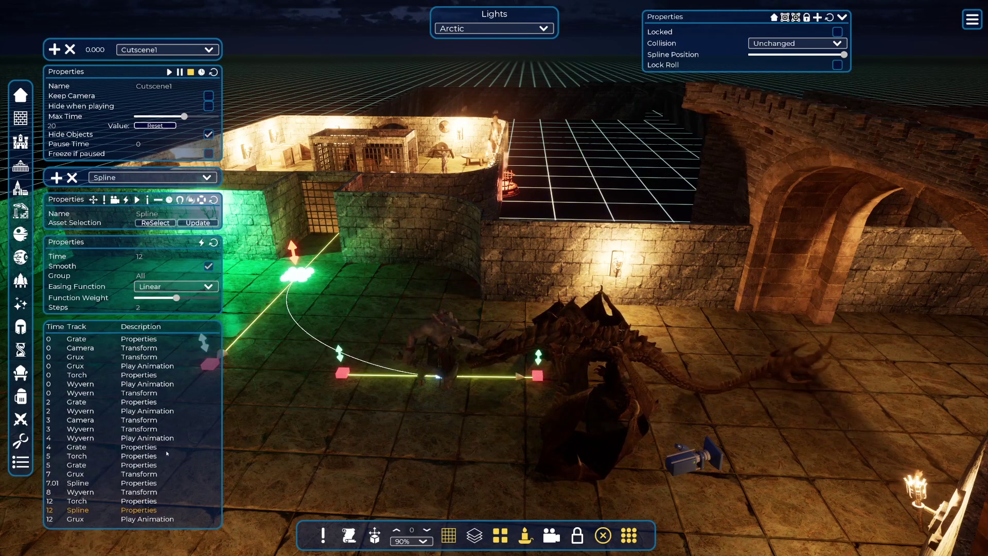
{"action": "left_click", "coordinate": [145, 257]}
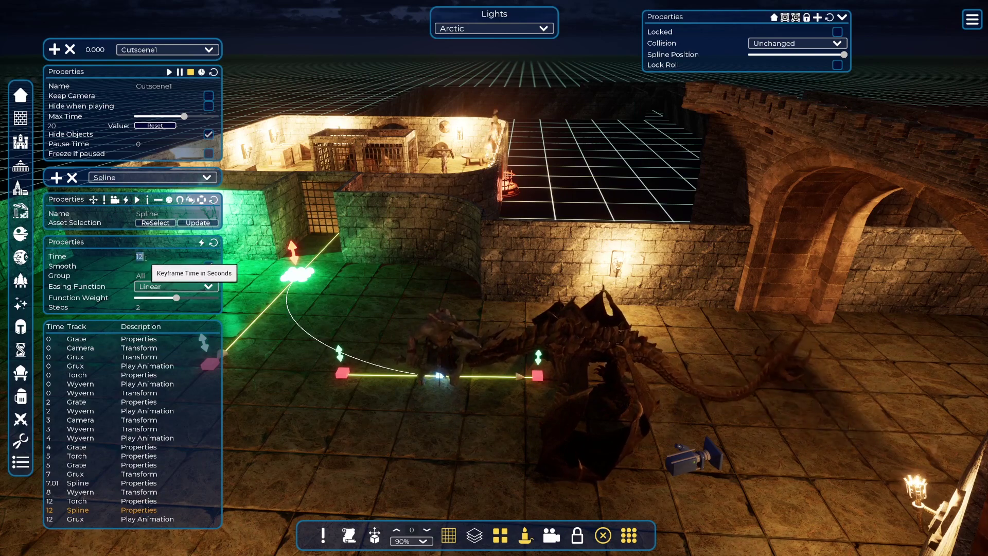
{"action": "type", "text": "9"}
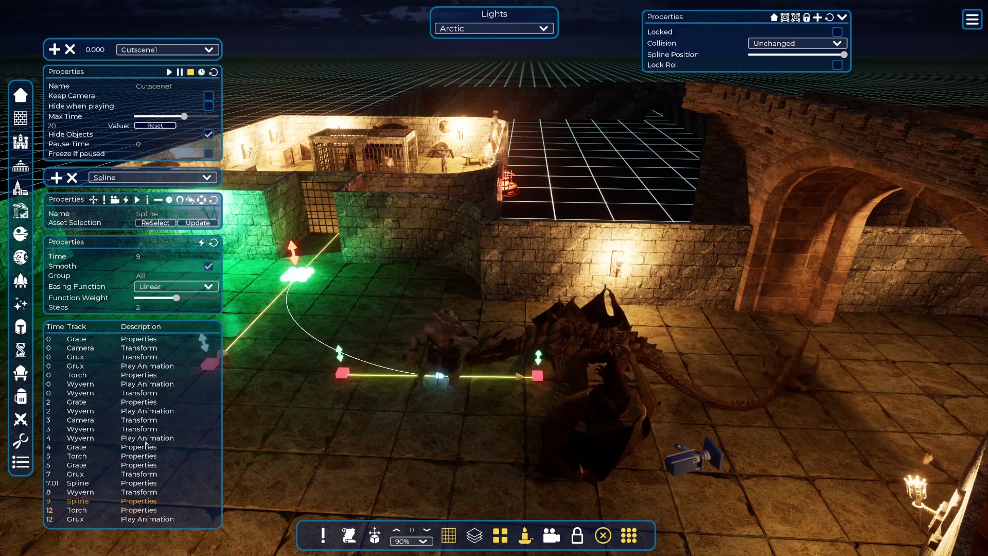
{"action": "left_click", "coordinate": [83, 521]}
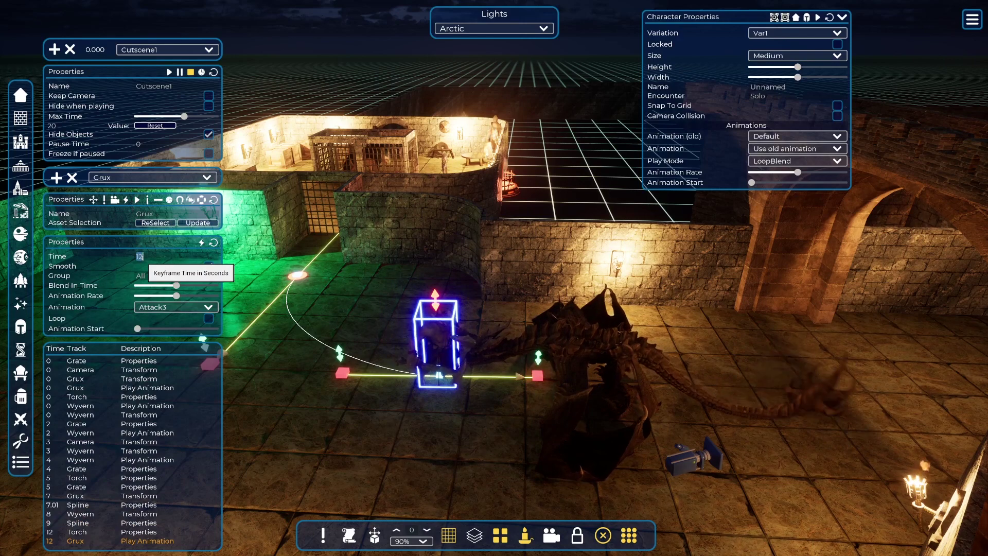
{"action": "left_click", "coordinate": [295, 261]}
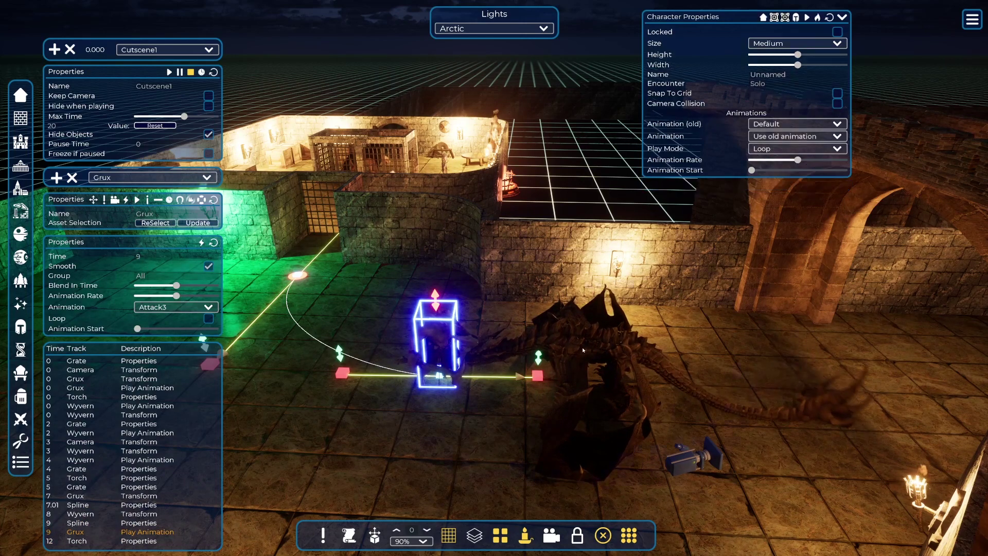
Switch to the Wyvern track and examine the Fire action in the wyvern's radial menu.
{"action": "left_click", "coordinate": [123, 178]}
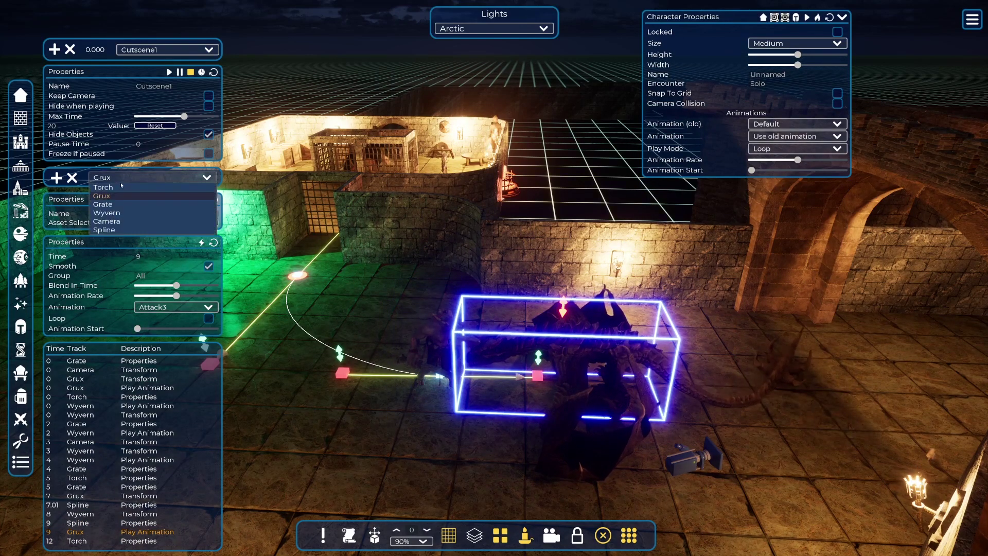
{"action": "left_click", "coordinate": [120, 213]}
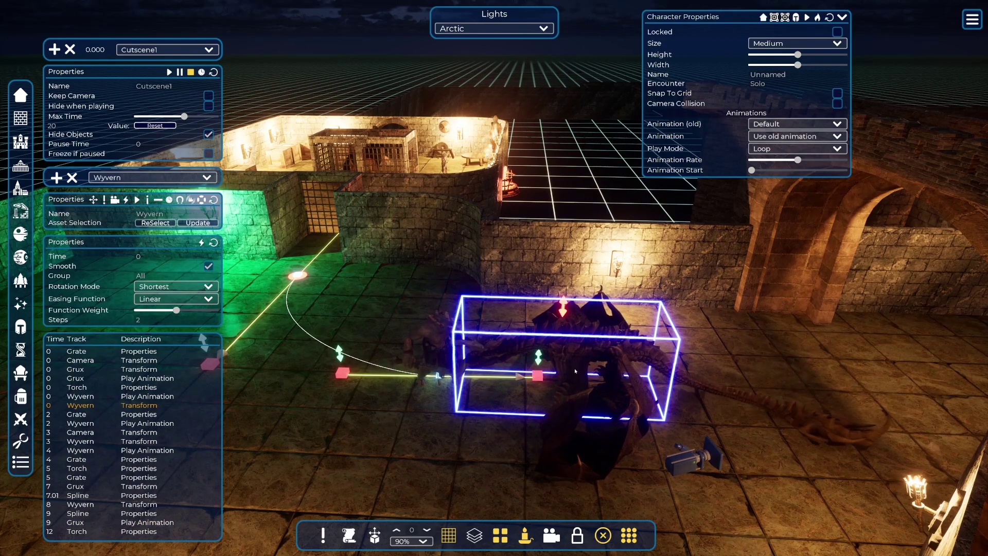
{"action": "left_click", "coordinate": [789, 448]}
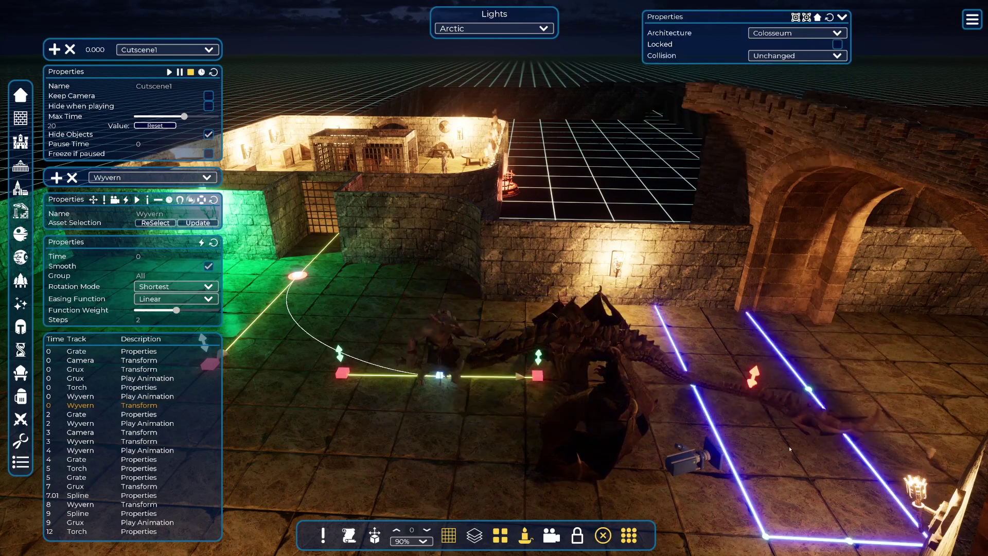
{"action": "right_click", "coordinate": [578, 349]}
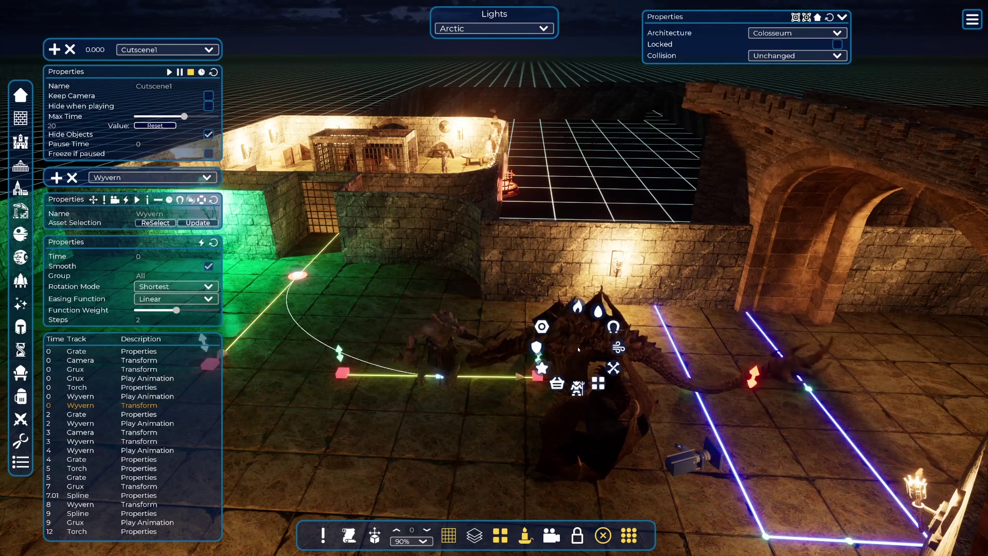
{"action": "left_click", "coordinate": [578, 307]}
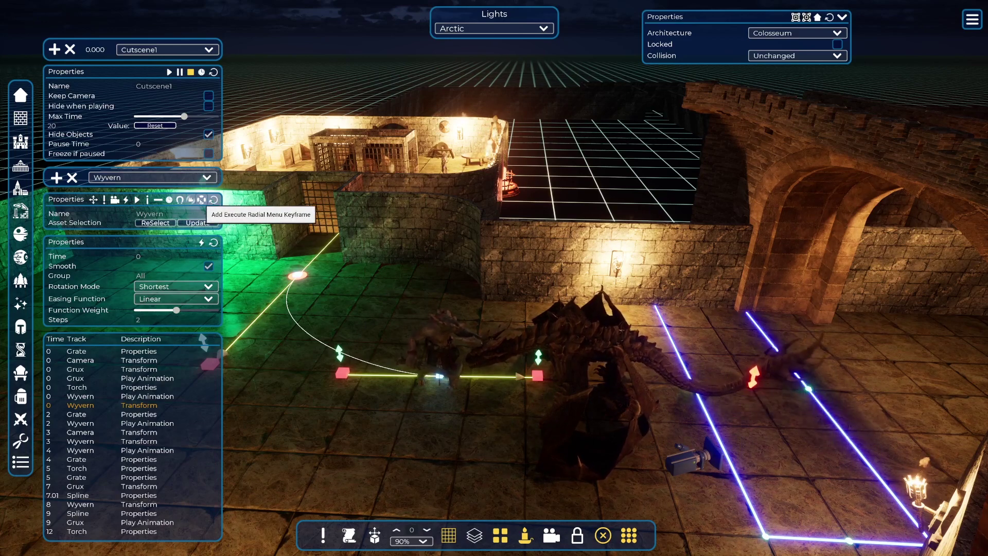
{"action": "right_click", "coordinate": [570, 369]}
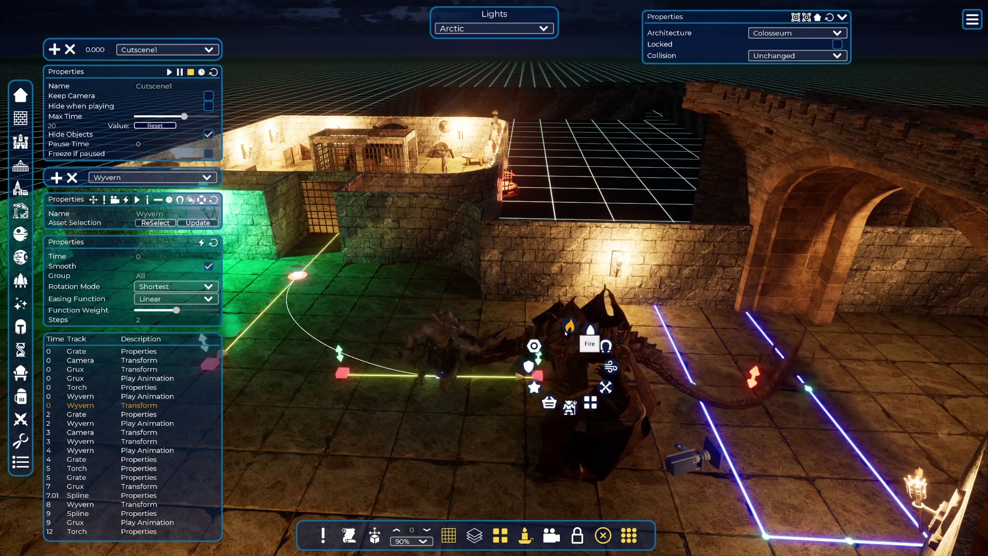
{"action": "left_click", "coordinate": [468, 310]}
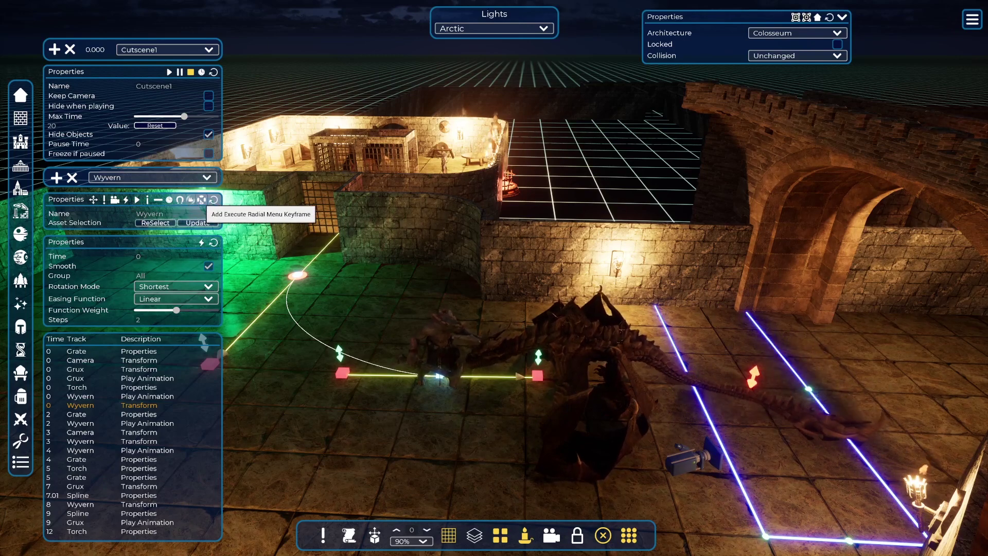
Add an Execute Radial Menu keyframe with Fire to the Wyvern track at 8 seconds and play the cutscene.
{"action": "left_click", "coordinate": [202, 199]}
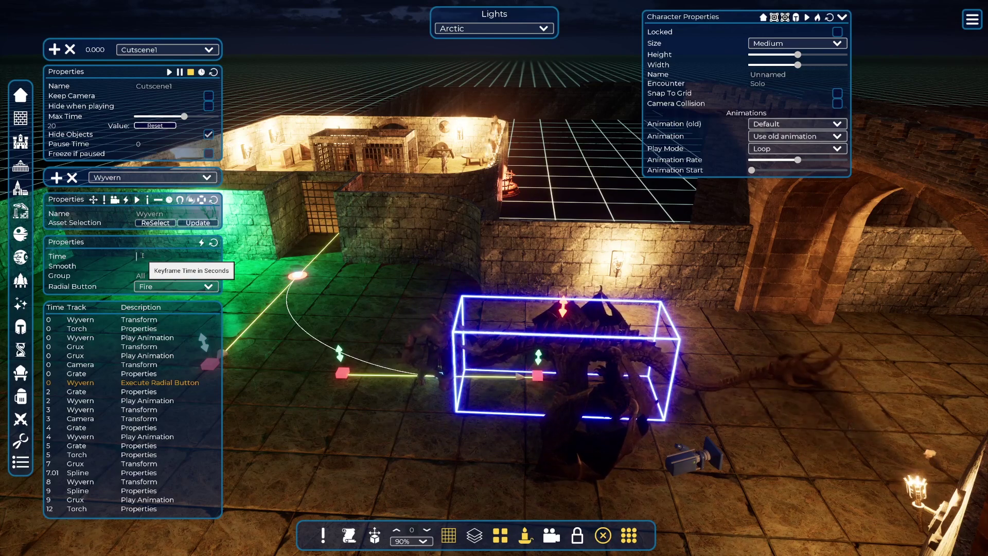
{"action": "key", "text": "Return"}
{"action": "left_click", "coordinate": [161, 288]}
{"action": "left_click", "coordinate": [160, 288]}
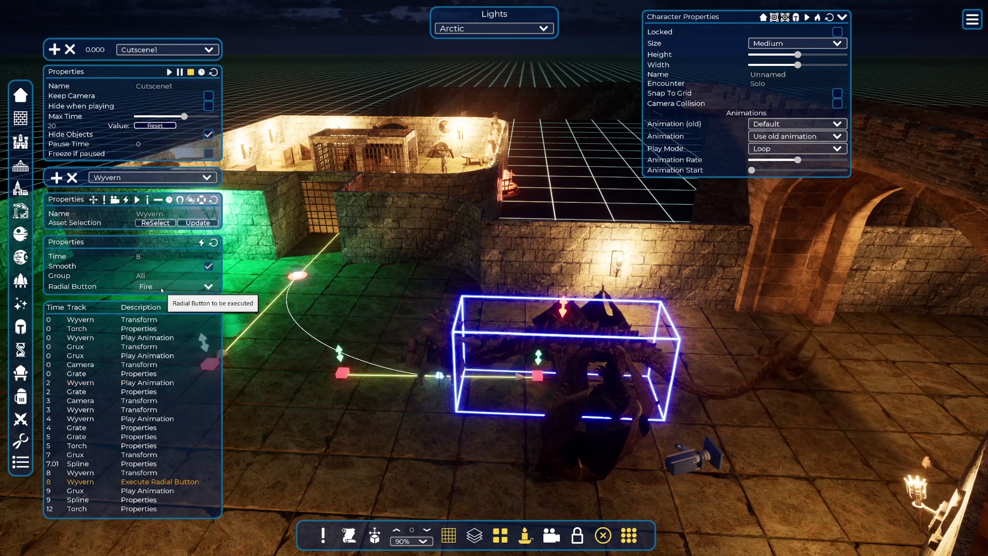
{"action": "left_click", "coordinate": [170, 73]}
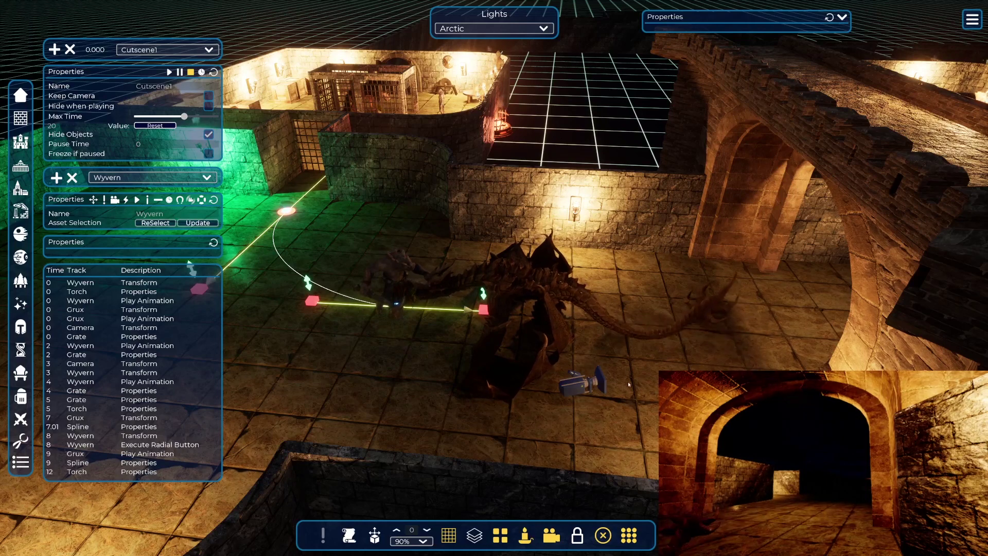
Reposition the camera for a wide view of the grate and wyvern and add a Camera Transform keyframe at 6 seconds.
{"action": "left_click", "coordinate": [578, 387]}
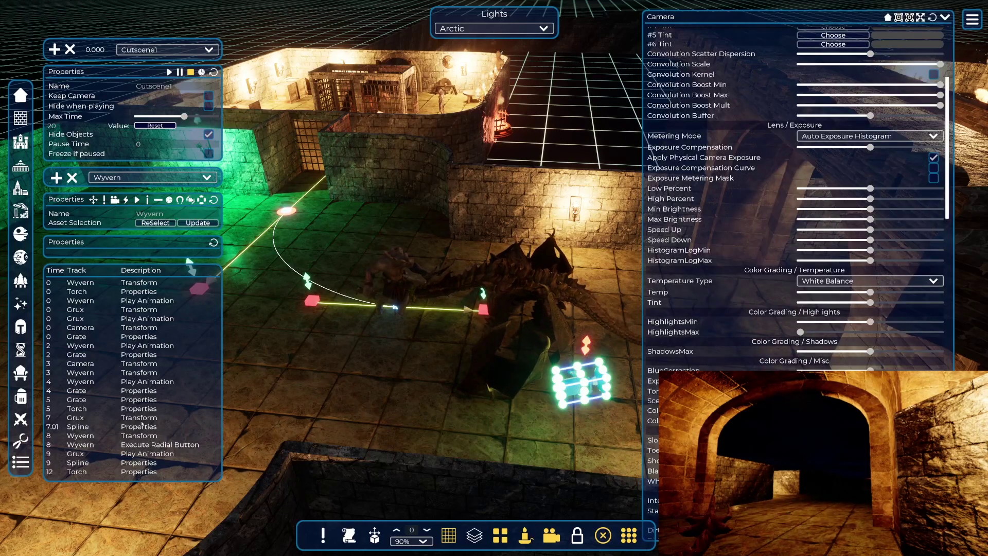
{"action": "left_click", "coordinate": [79, 364]}
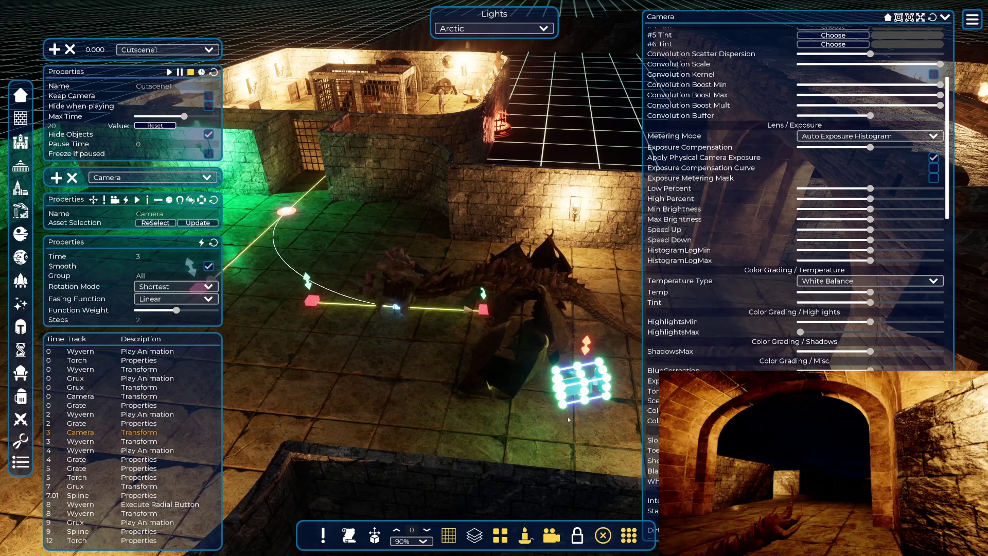
{"action": "left_click", "coordinate": [944, 18]}
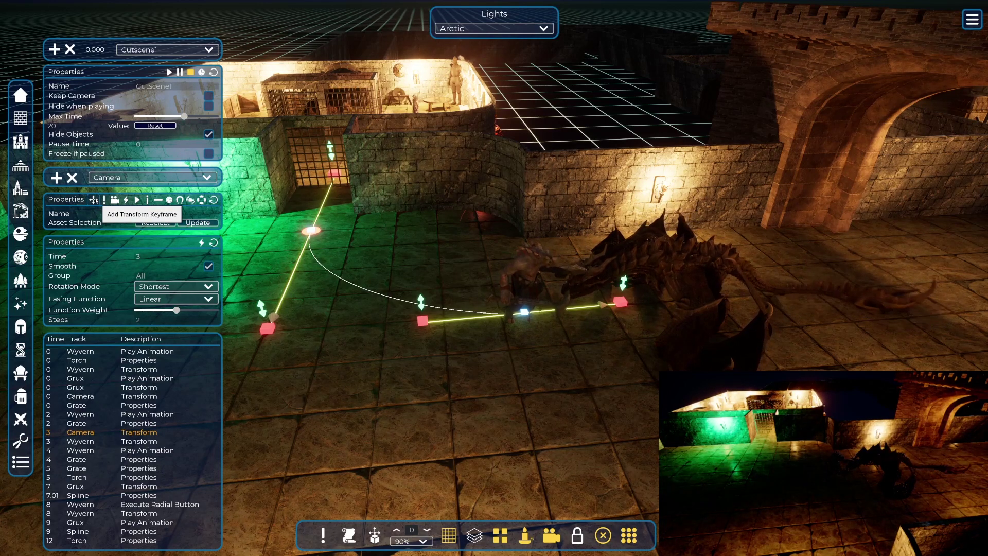
{"action": "left_click", "coordinate": [94, 200]}
{"action": "left_click", "coordinate": [139, 256]}
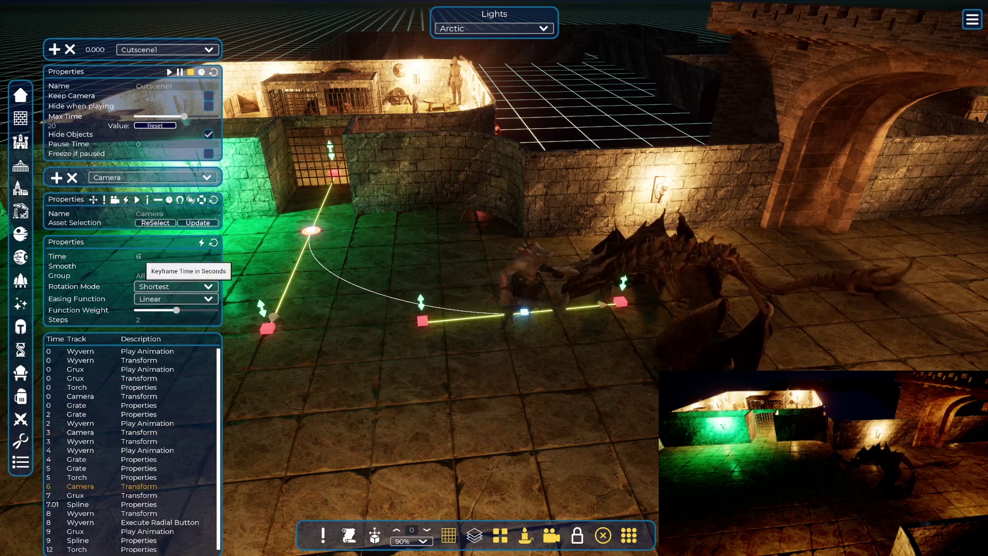
Set the wide-view Camera Transform keyframe's time to 6 seconds and play Cutscene1.
{"action": "type", "text": "6"}
{"action": "key", "text": "Return"}
{"action": "scroll", "coordinate": [109, 48], "scroll_direction": "down", "scroll_amount": 1}
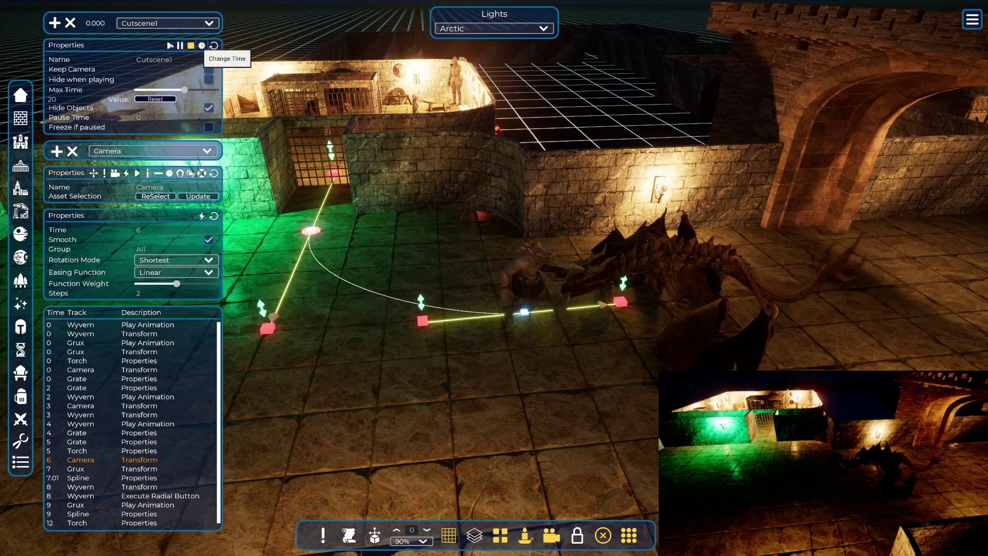
{"action": "left_click", "coordinate": [170, 45]}
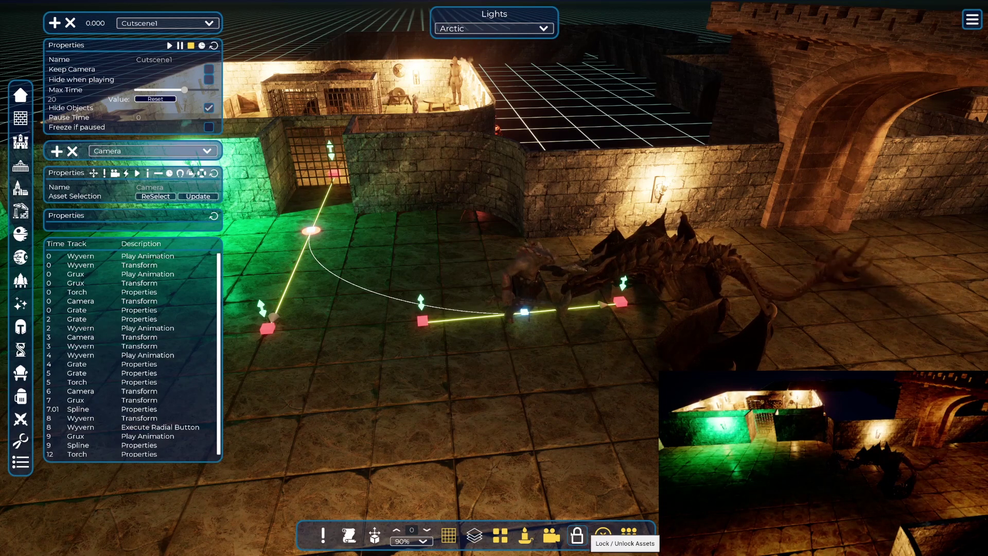
Turn off the camera preview, add a Switch Camera keyframe to the Camera track at 0 seconds, and test the cutscene's playback.
{"action": "left_click", "coordinate": [551, 536]}
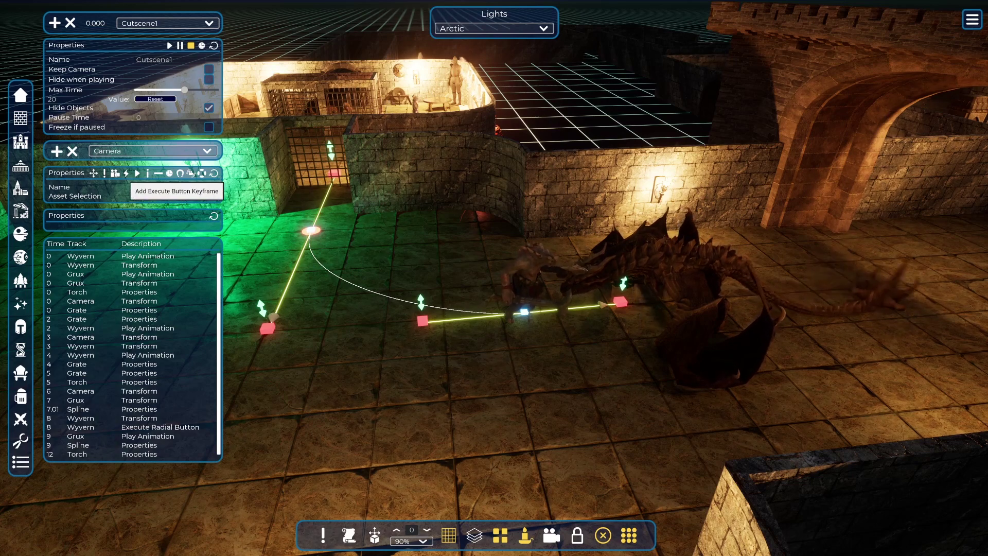
{"action": "left_click", "coordinate": [115, 173]}
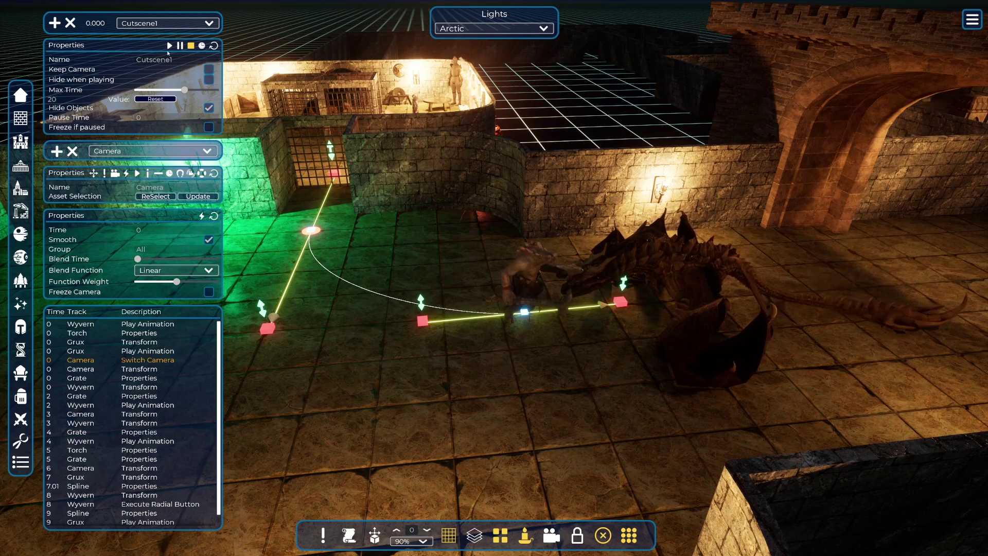
{"action": "left_click", "coordinate": [169, 48]}
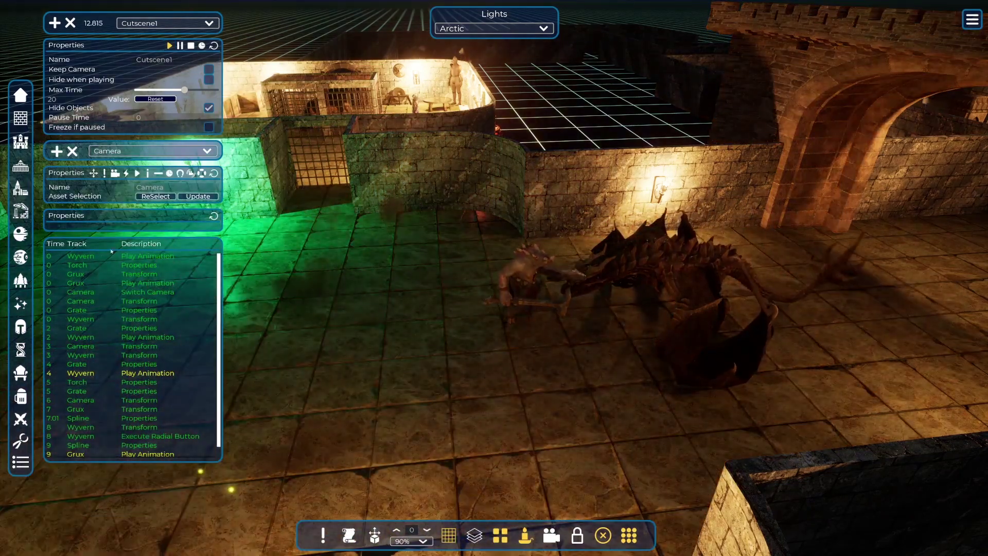
{"action": "left_click", "coordinate": [191, 46]}
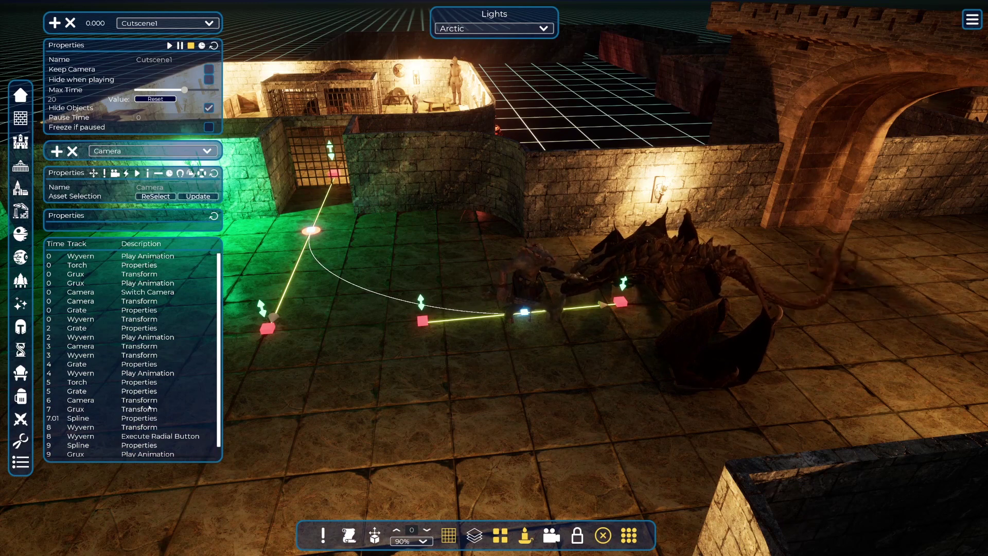
Move the Camera track's final Transform keyframe to 8 seconds and play the cutscene.
{"action": "left_click", "coordinate": [133, 401]}
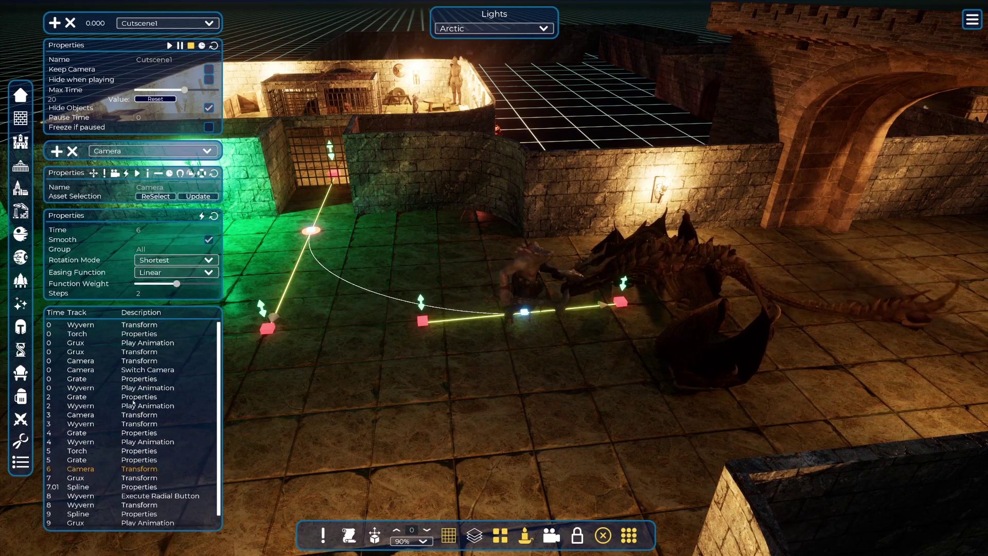
{"action": "left_click", "coordinate": [140, 231]}
{"action": "key", "text": "Return"}
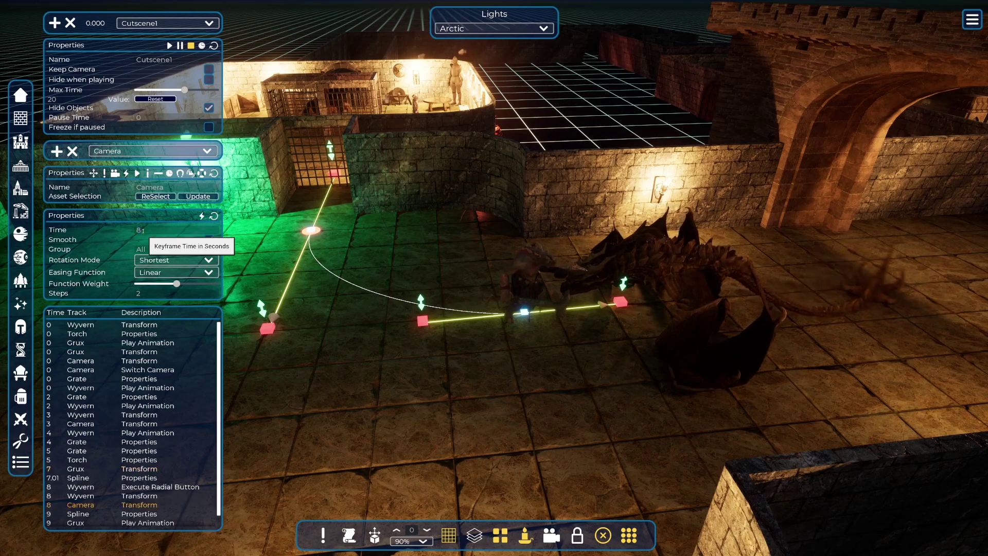
{"action": "left_click", "coordinate": [170, 45]}
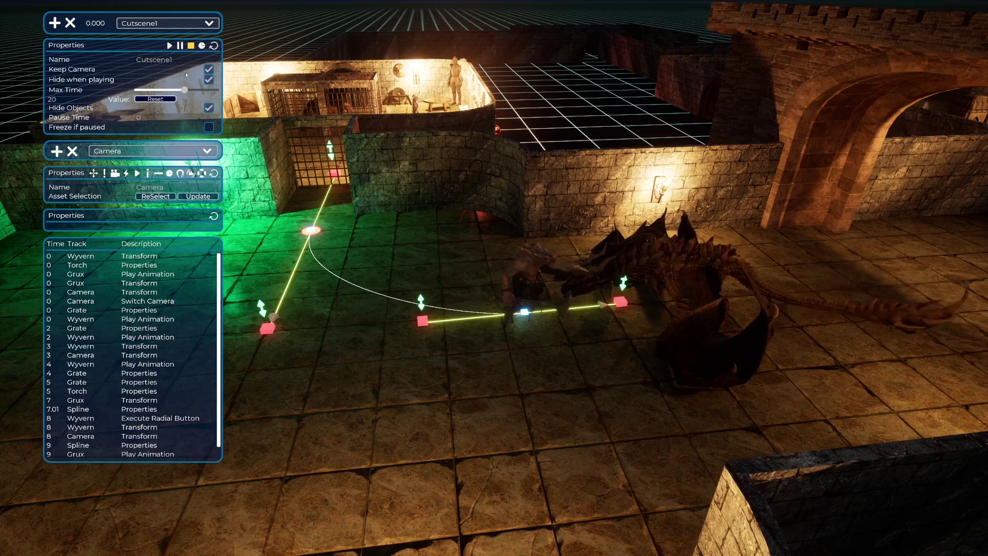
Play Cutscene1 with Keep Camera and Hide when playing enabled.
{"action": "left_click", "coordinate": [170, 48]}
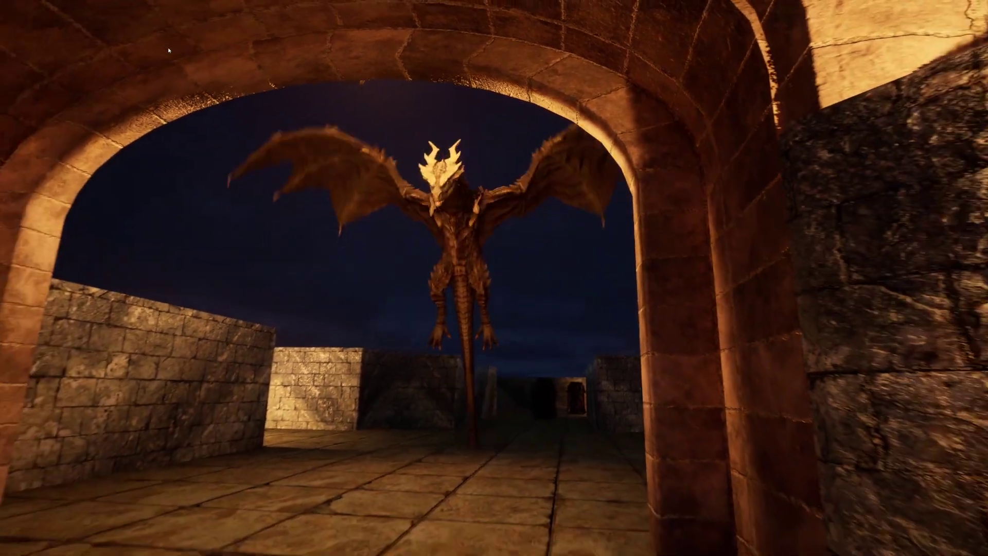